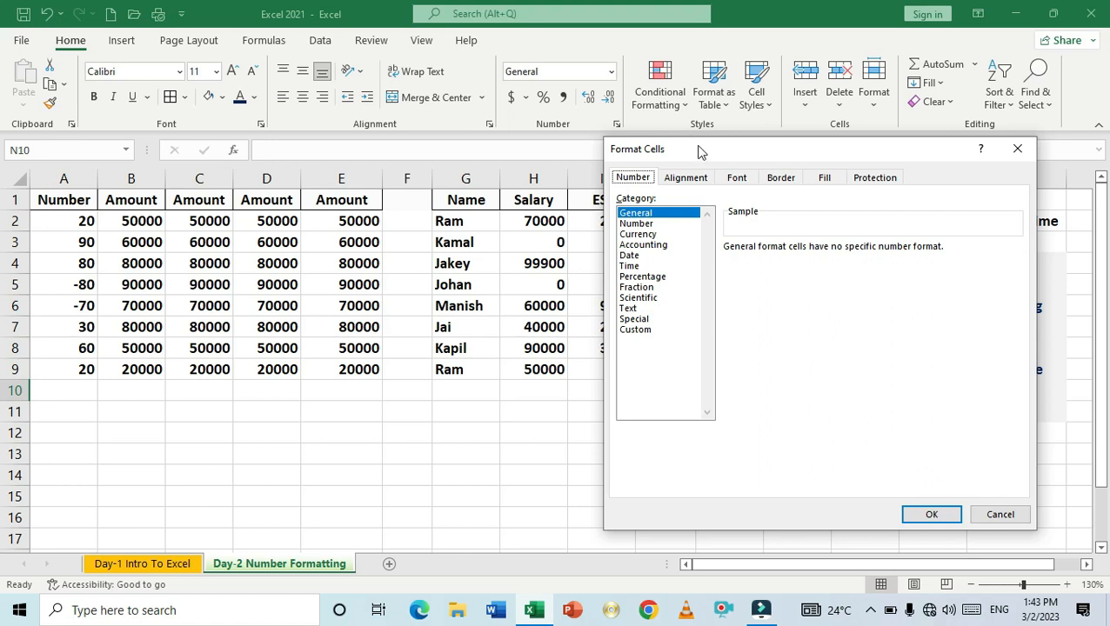
Review the number format categories in the Format Cells dialog and close it
left_click_drag(699, 152, 699, 125)
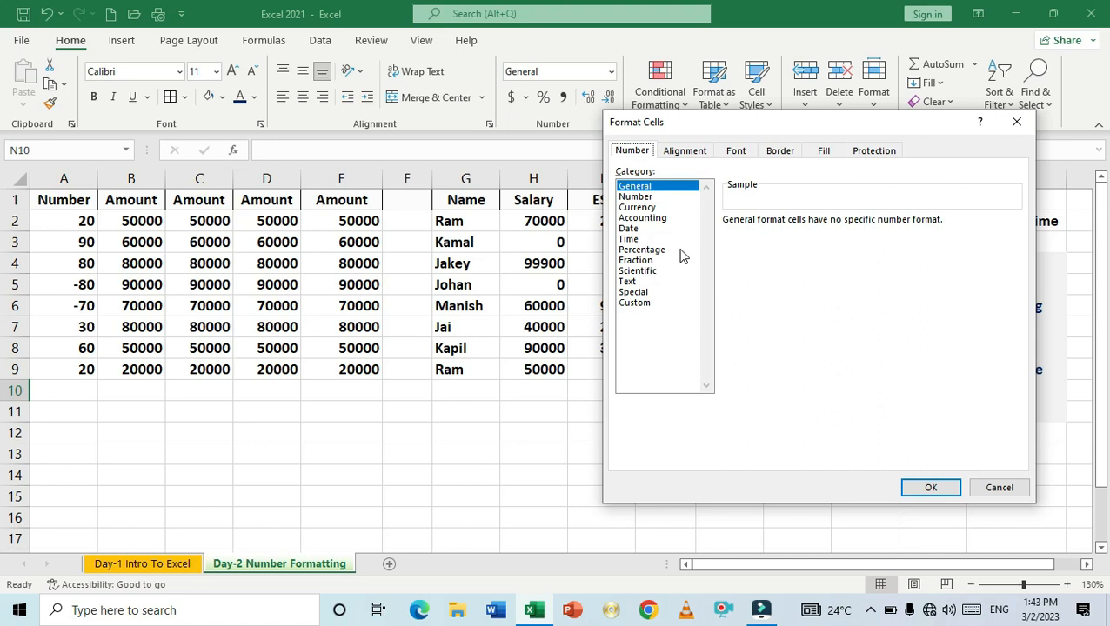
left_click(924, 488)
left_click(760, 352)
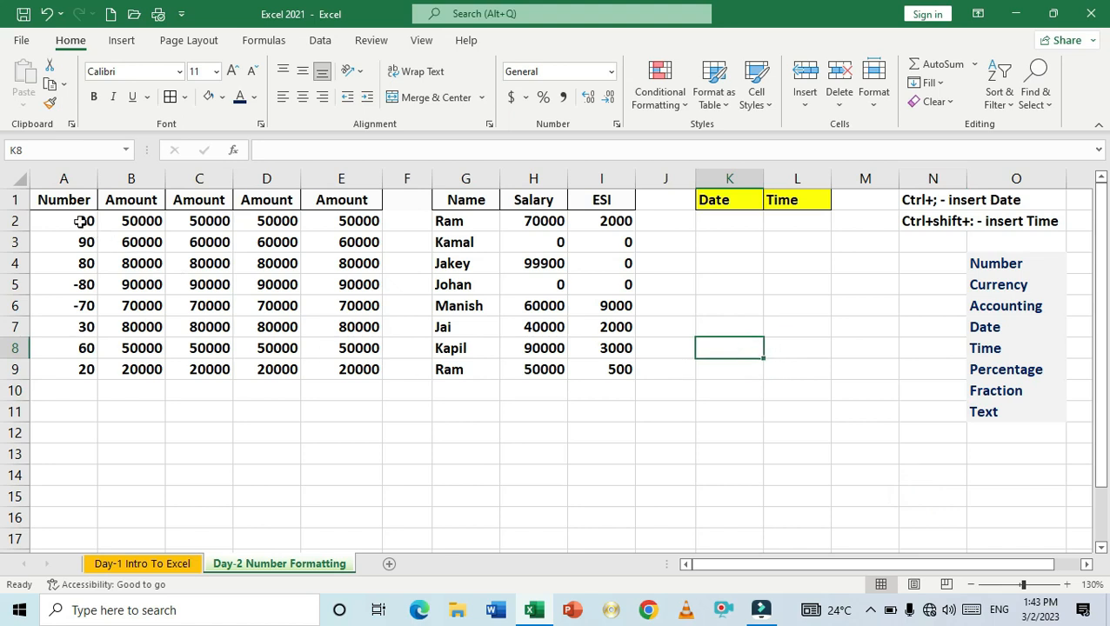
left_click_drag(77, 221, 76, 358)
left_click_drag(74, 221, 77, 360)
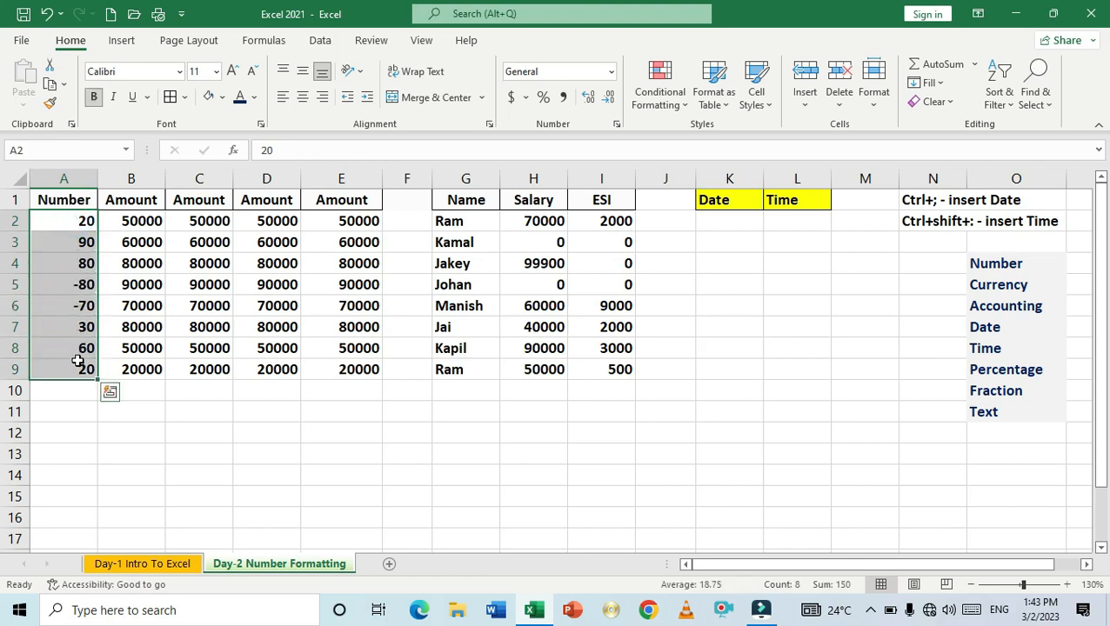
left_click(142, 283)
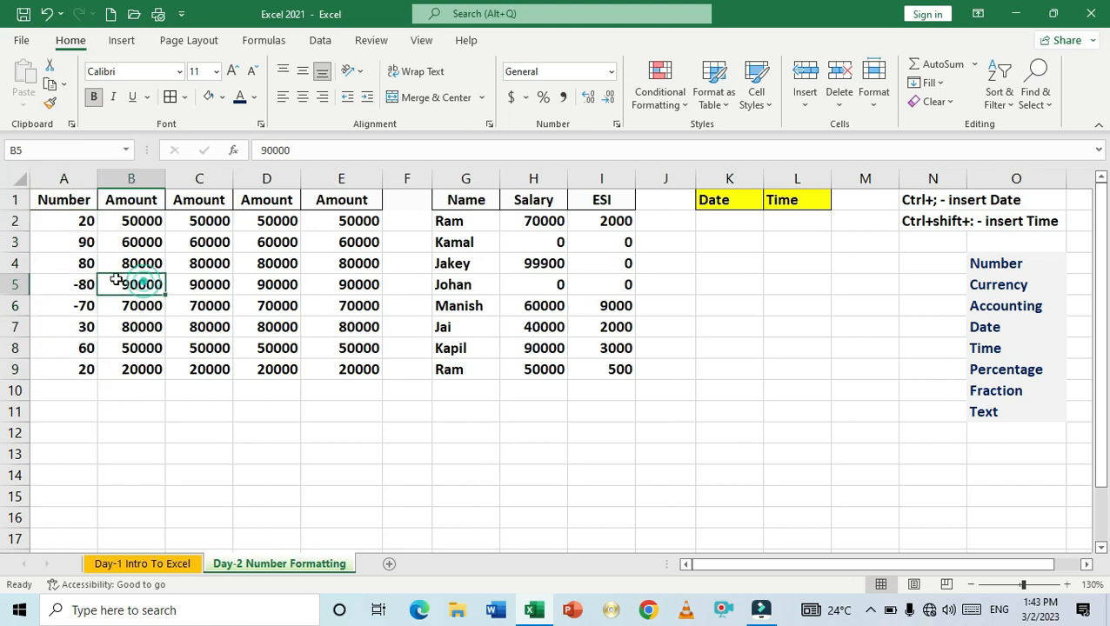
left_click(77, 286)
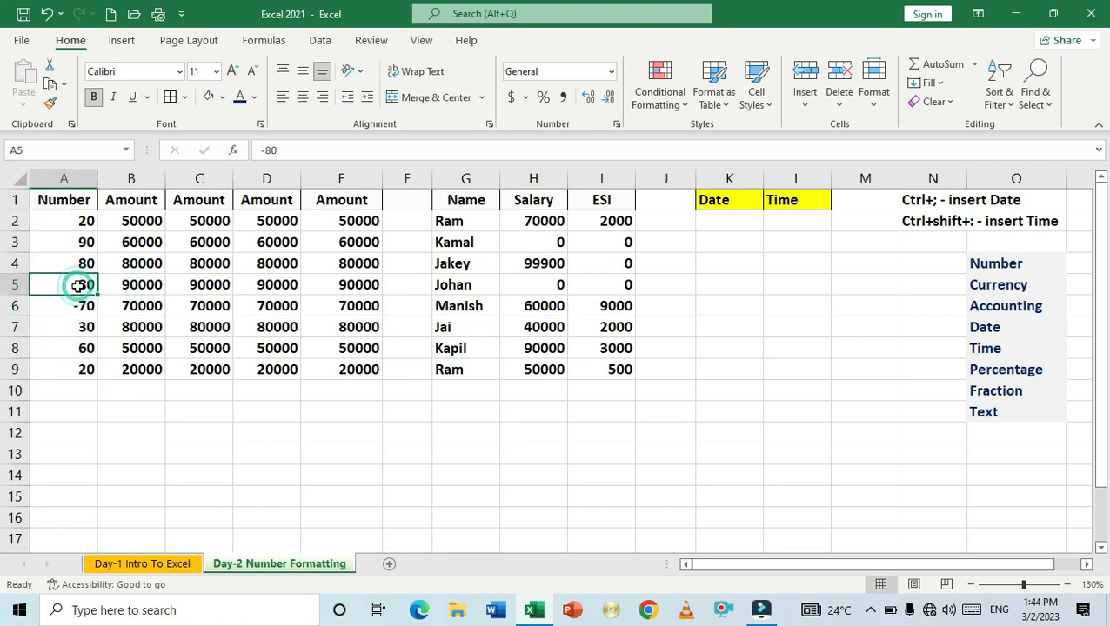
left_click_drag(75, 221, 75, 360)
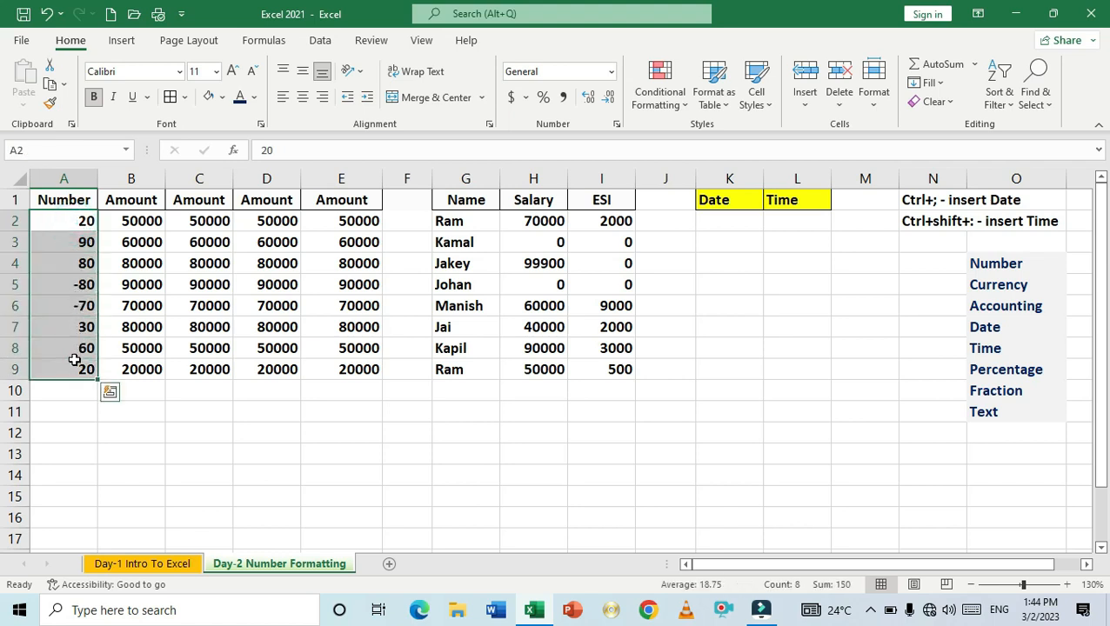
Format the values in A2:A9 with the Number category and 2 decimal places
left_click_drag(73, 220, 79, 364)
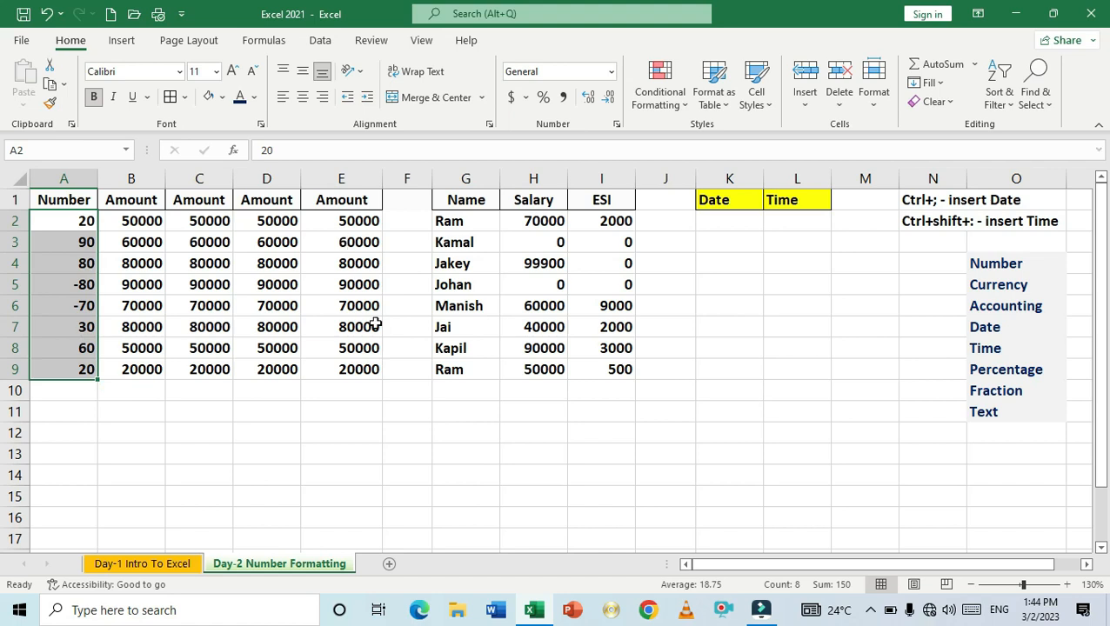
key("ctrl+1")
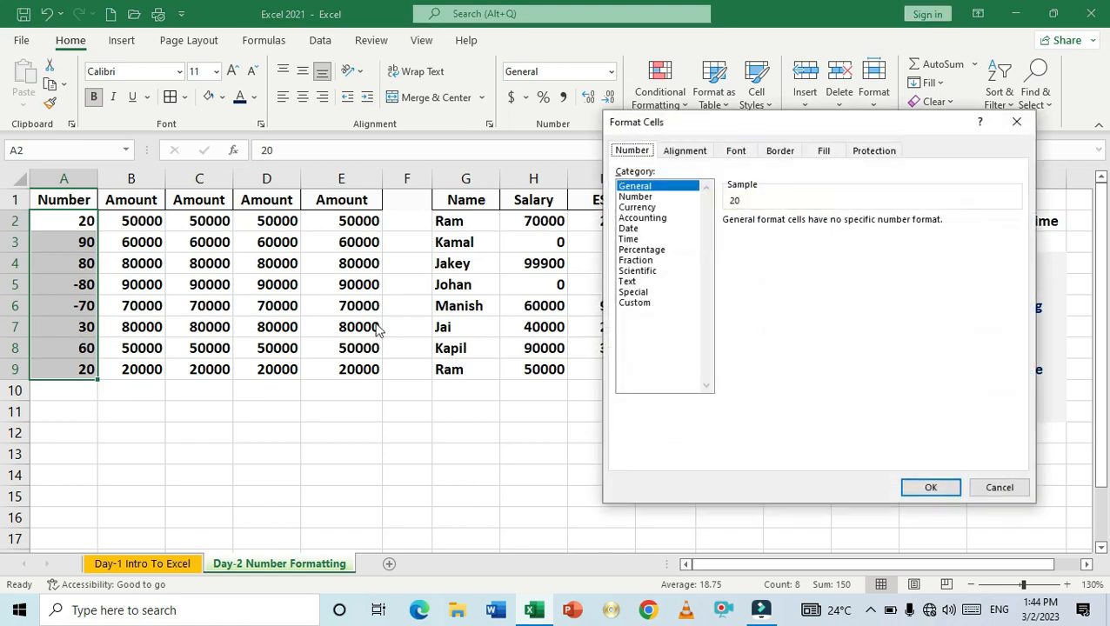
left_click(1015, 123)
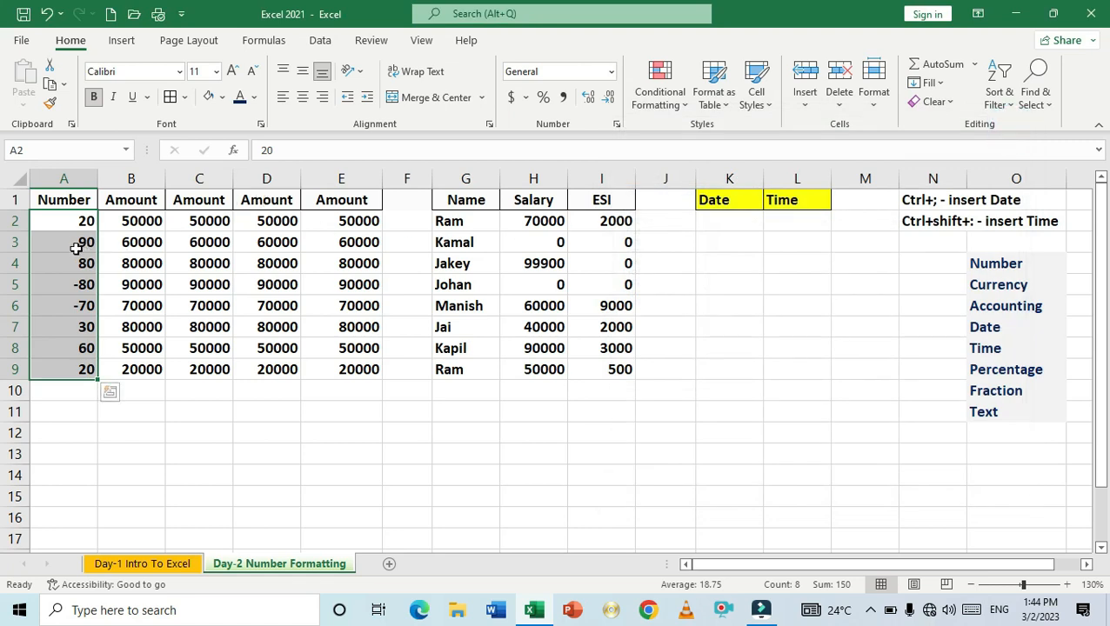
right_click(74, 253)
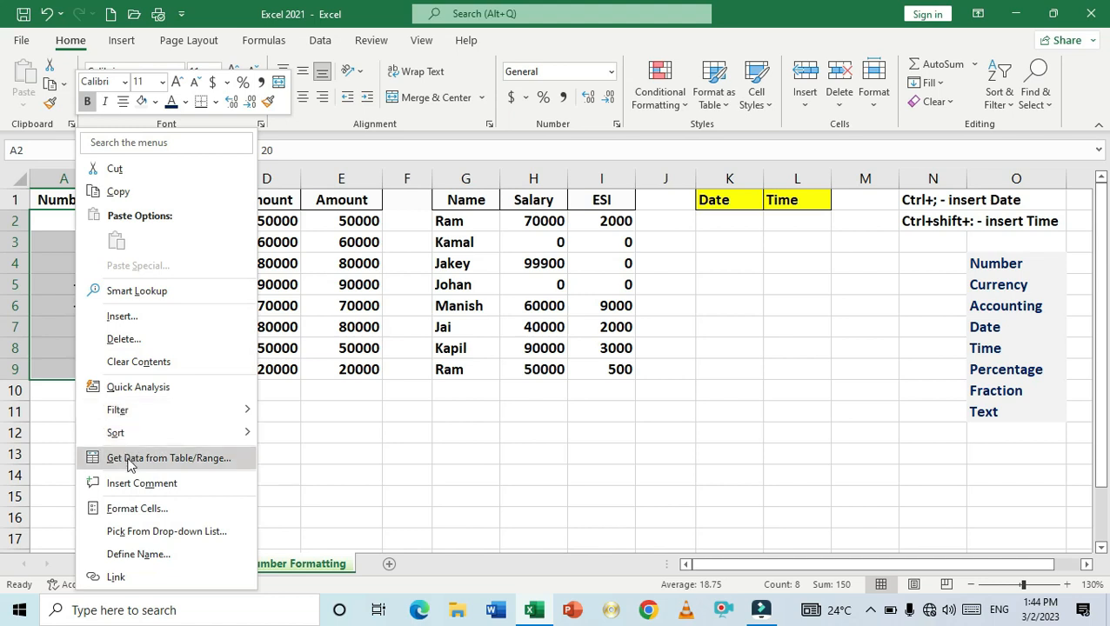
left_click(126, 509)
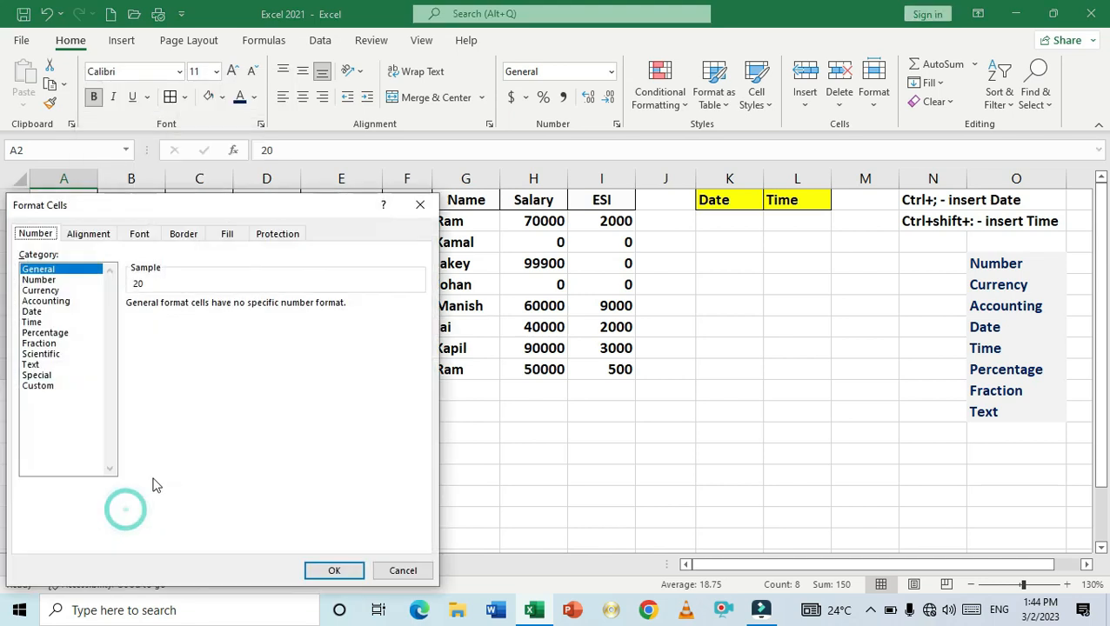
left_click_drag(198, 206, 518, 173)
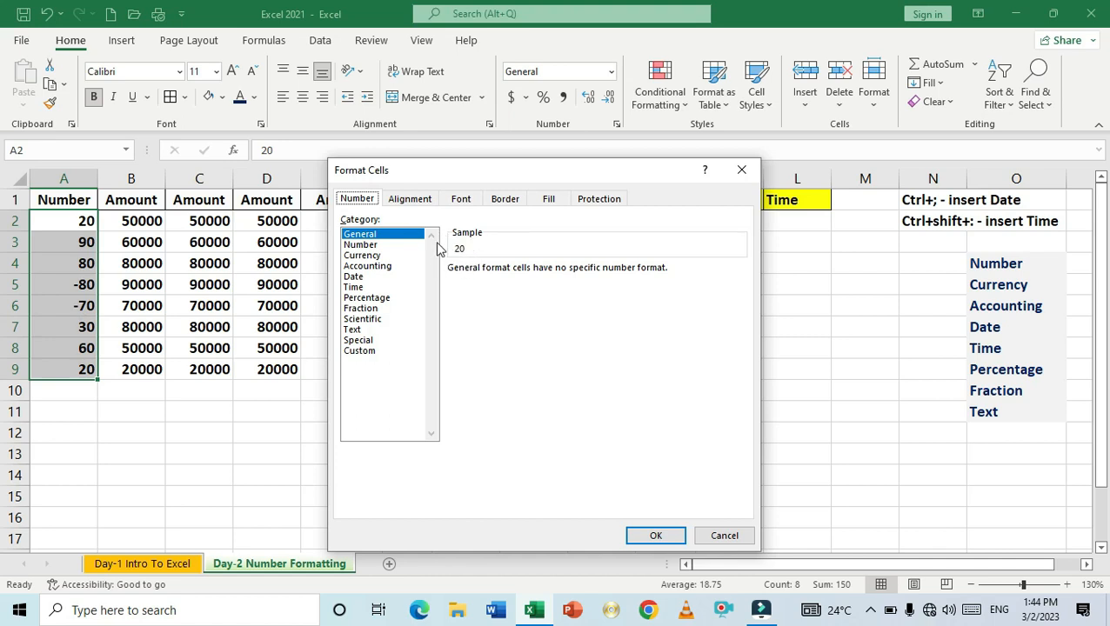
left_click(360, 246)
left_click_drag(492, 169, 551, 132)
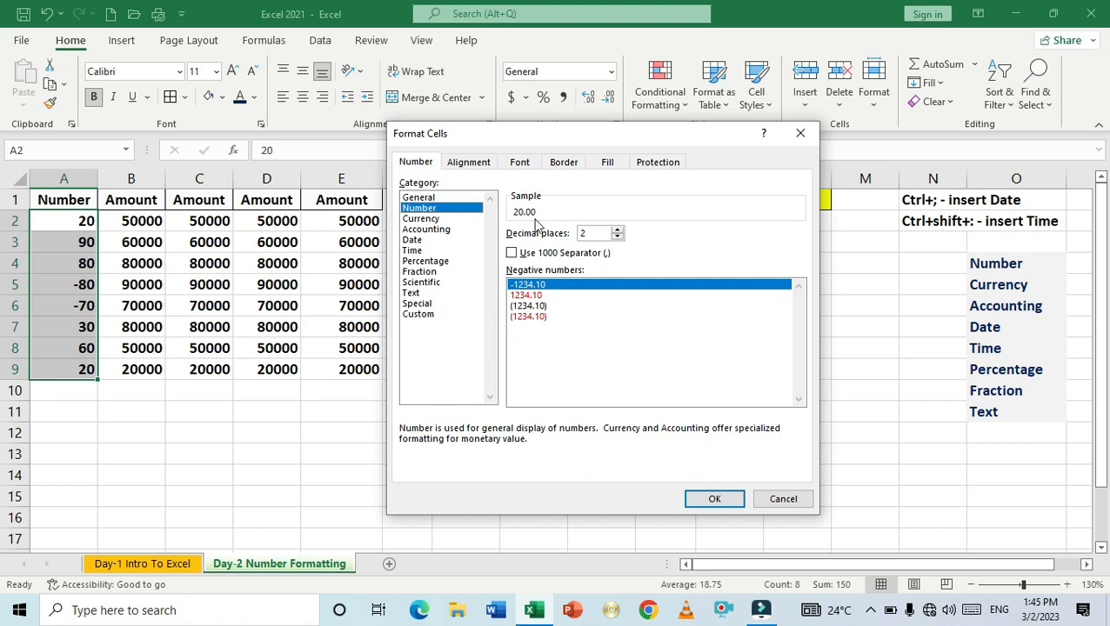
left_click(617, 237)
left_click(617, 230)
left_click(713, 501)
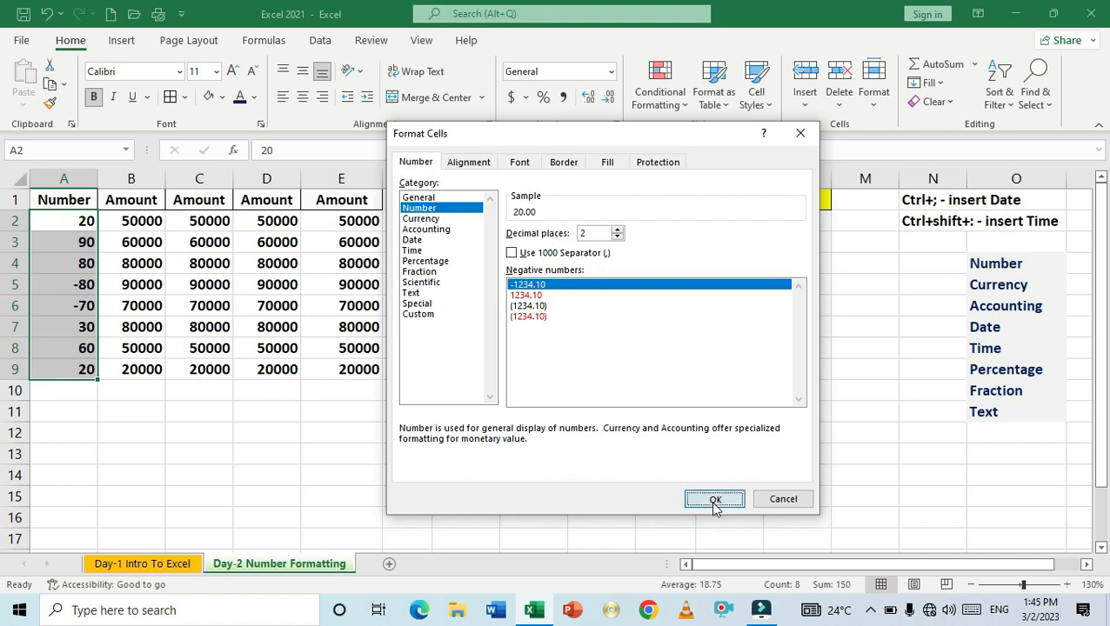
left_click(92, 428)
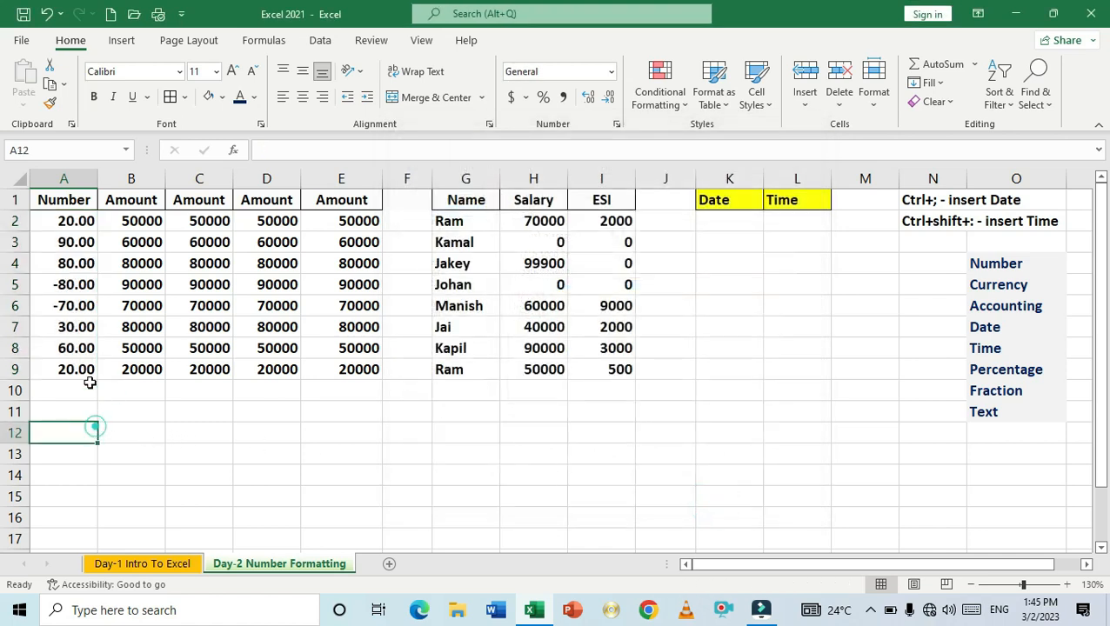
Set the negative number style of A2:A9 to red values in parentheses, as in the red (1234.10) option
left_click_drag(75, 221, 88, 366)
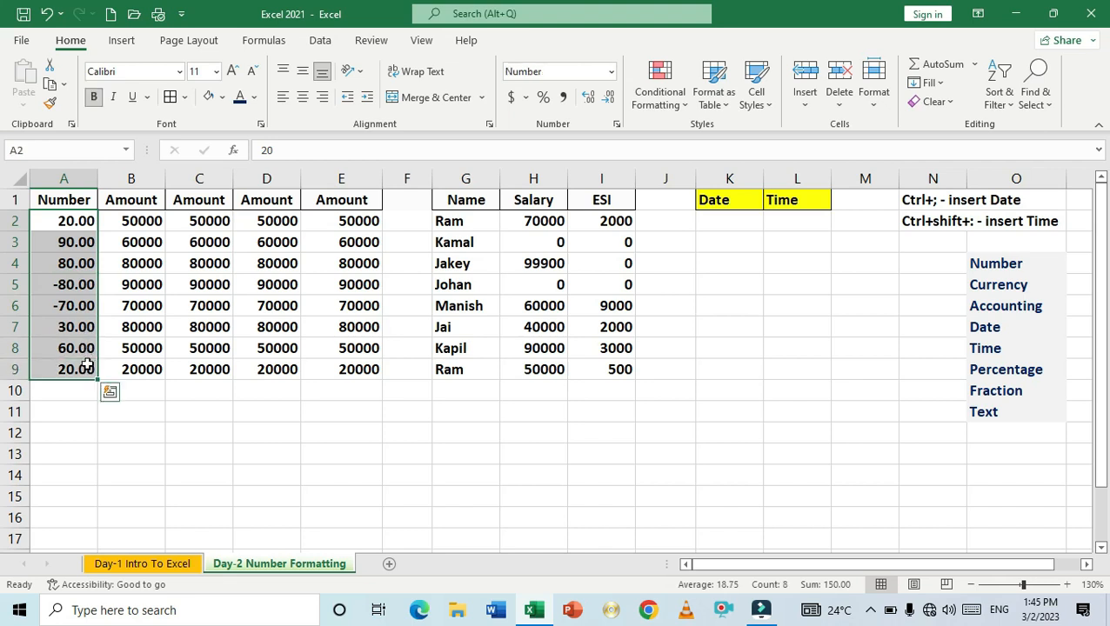
key("ctrl+1")
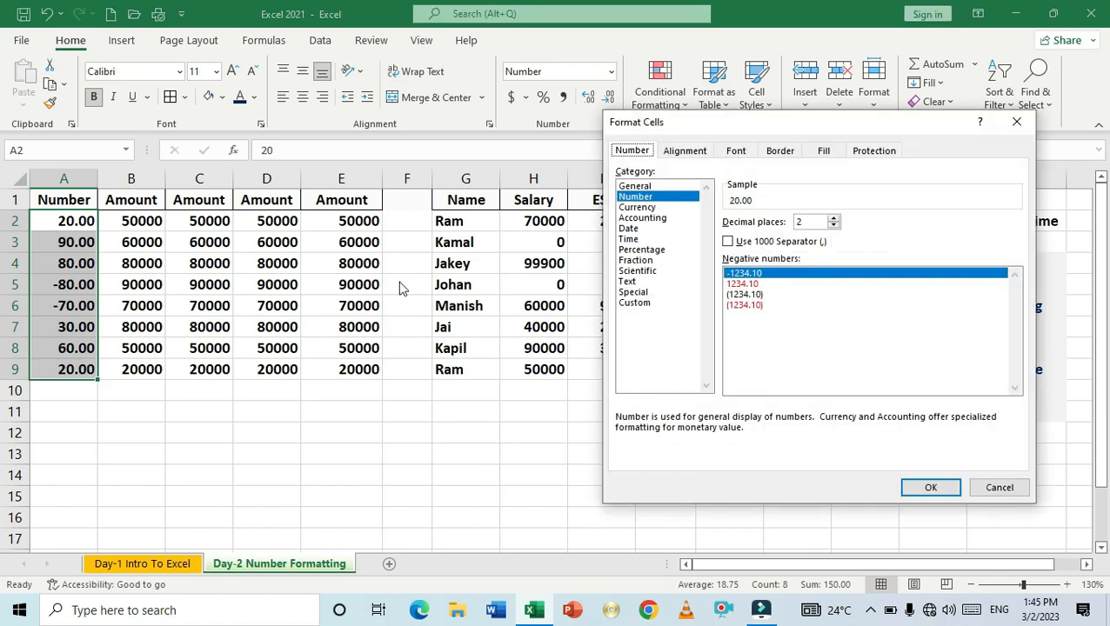
left_click_drag(738, 132, 681, 132)
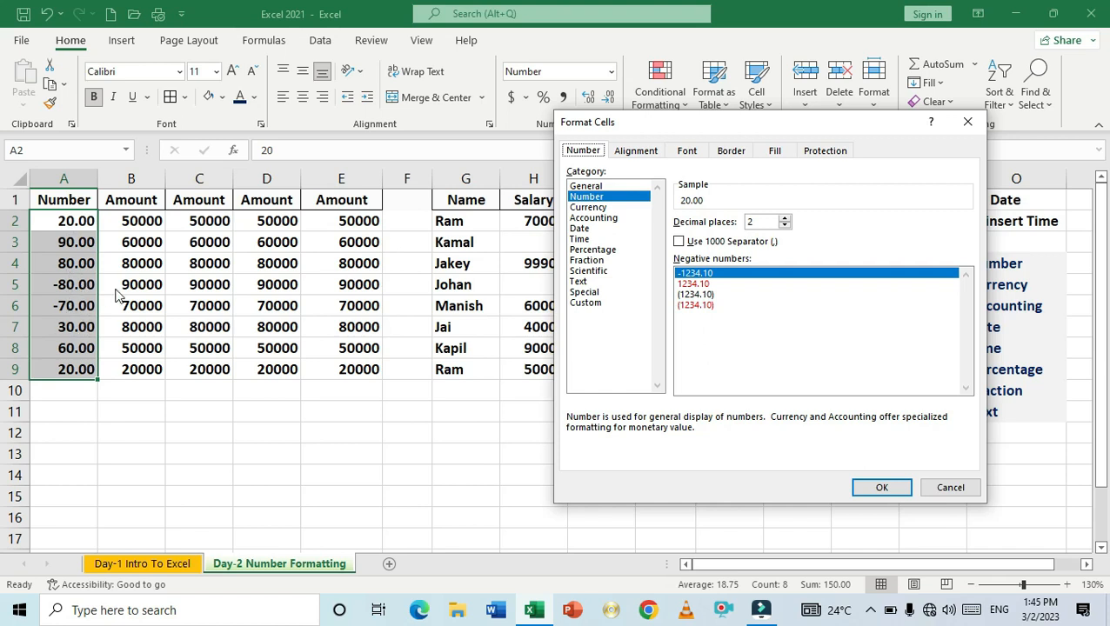
left_click(695, 284)
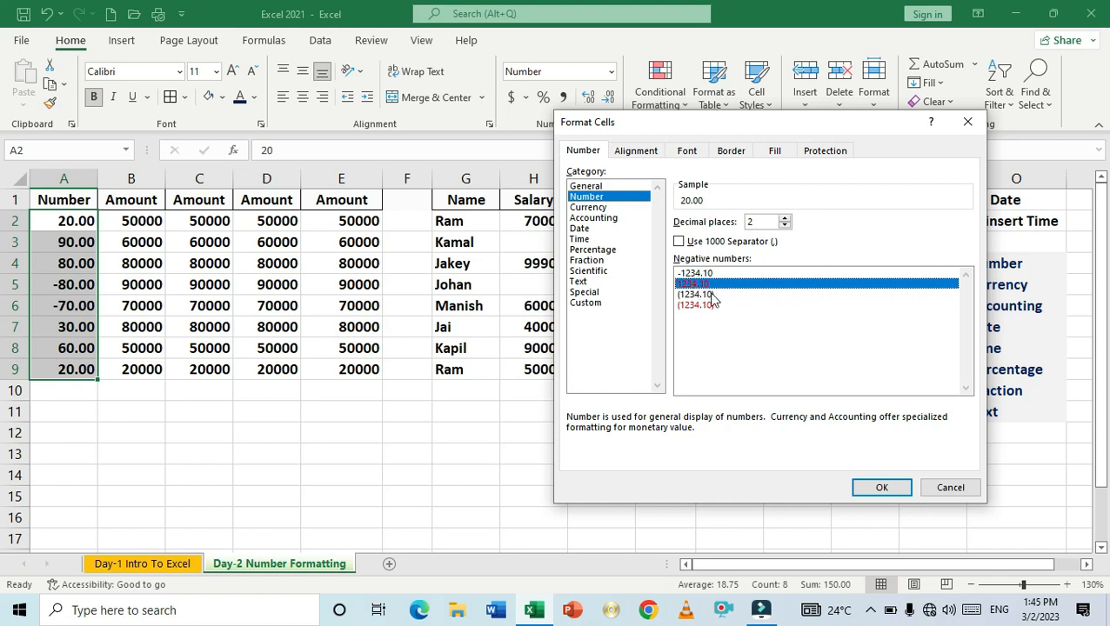
left_click(709, 295)
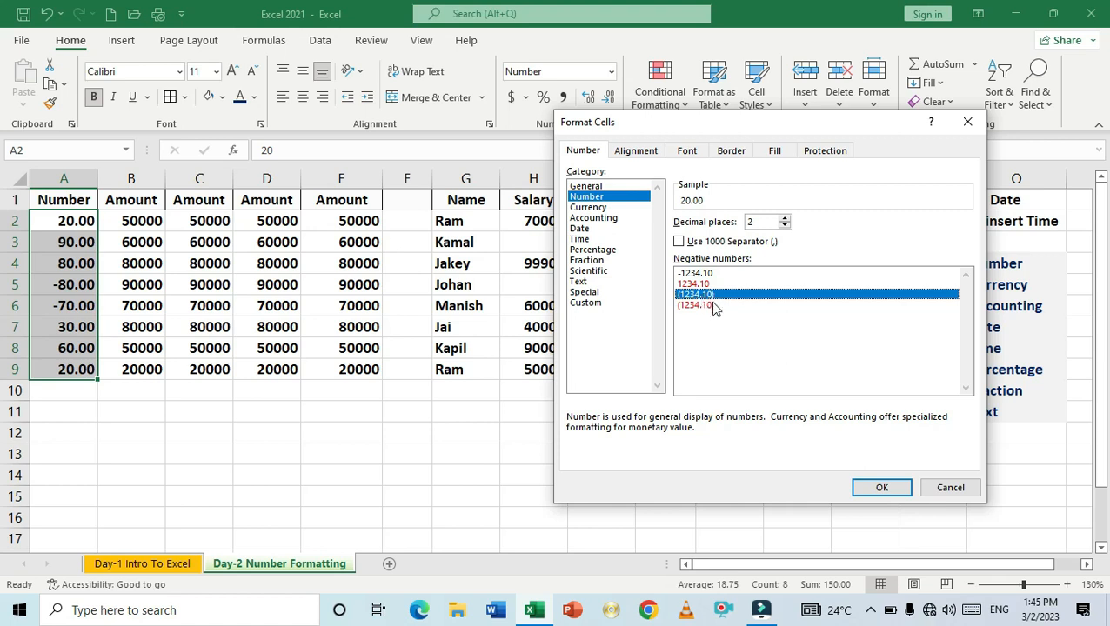
left_click(709, 307)
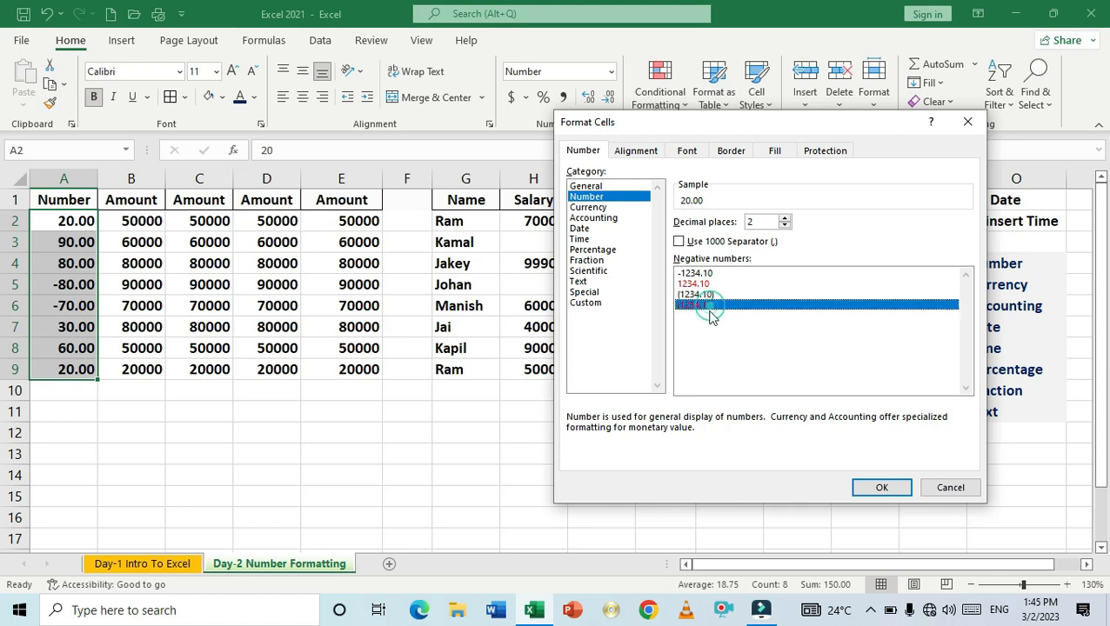
left_click(711, 296)
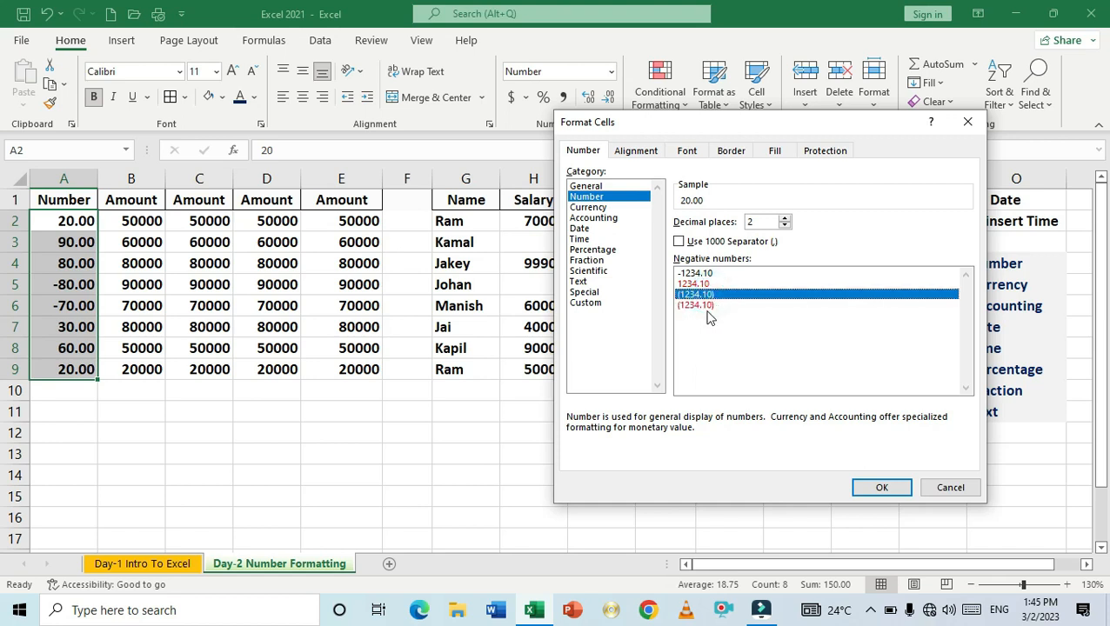
left_click(709, 305)
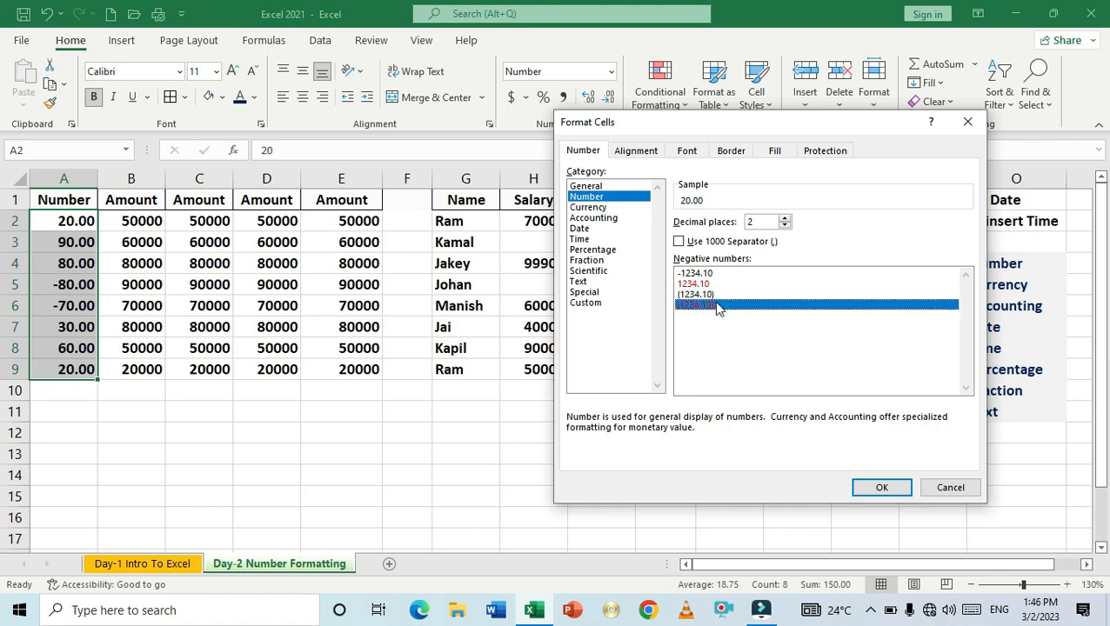
left_click(878, 489)
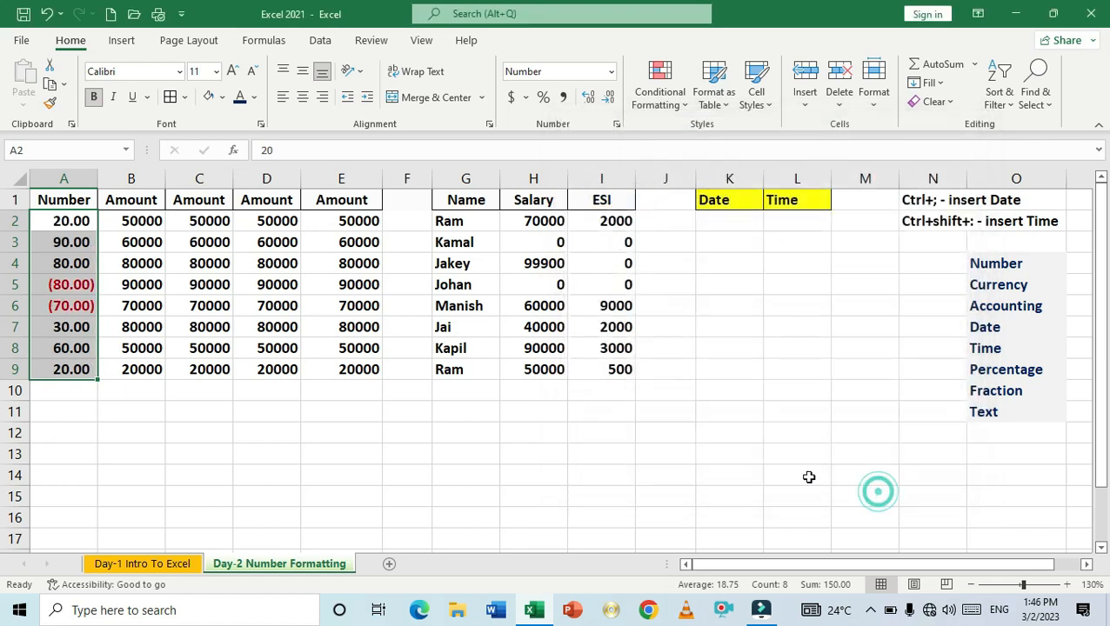
left_click(198, 435)
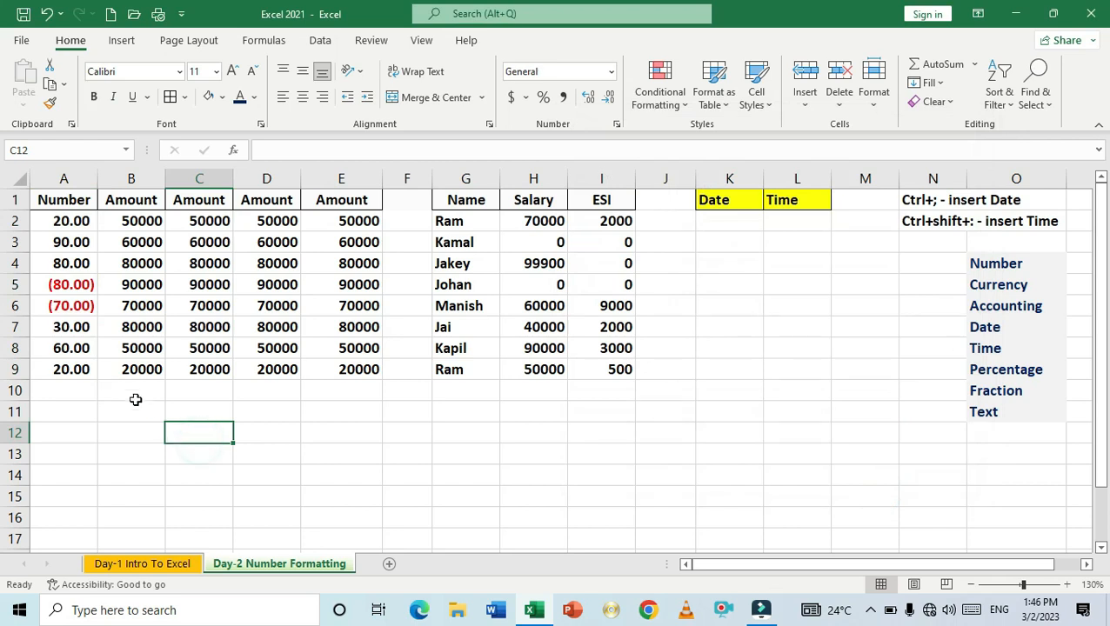
Examine the formatted Number column, comparing how the negative values in A5 and A6 are displayed with their stored contents
left_click_drag(72, 221, 82, 365)
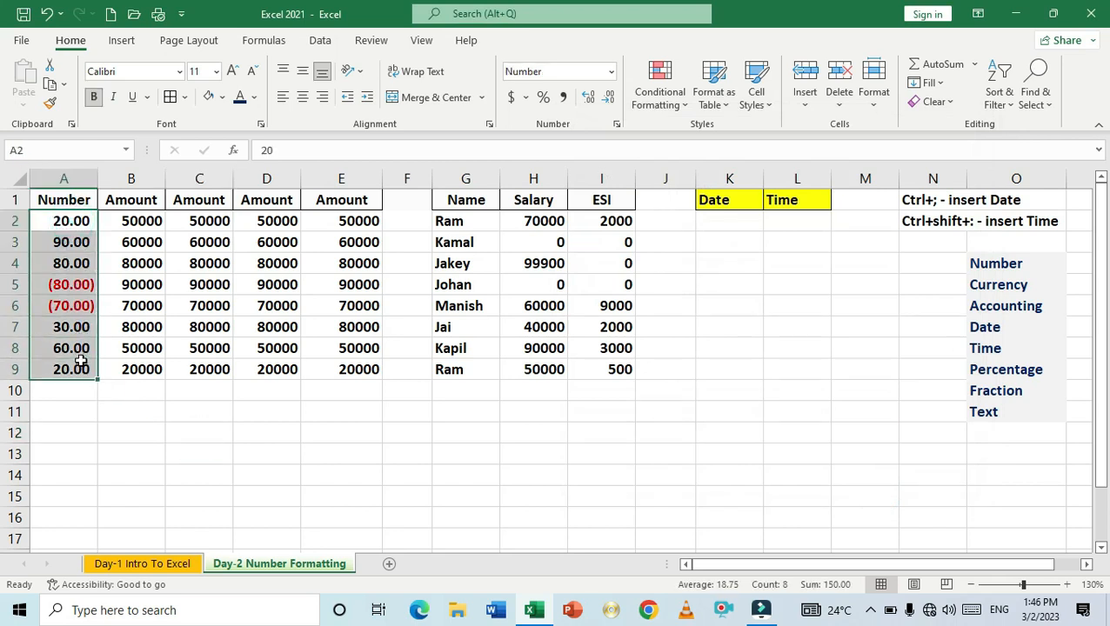
left_click(68, 288)
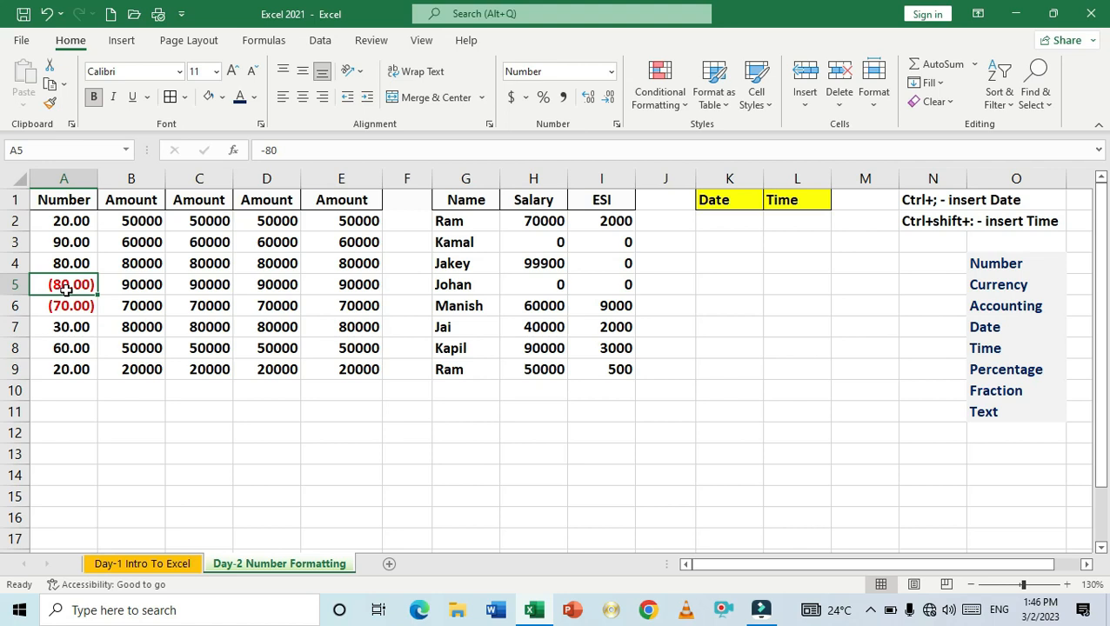
left_click(89, 392)
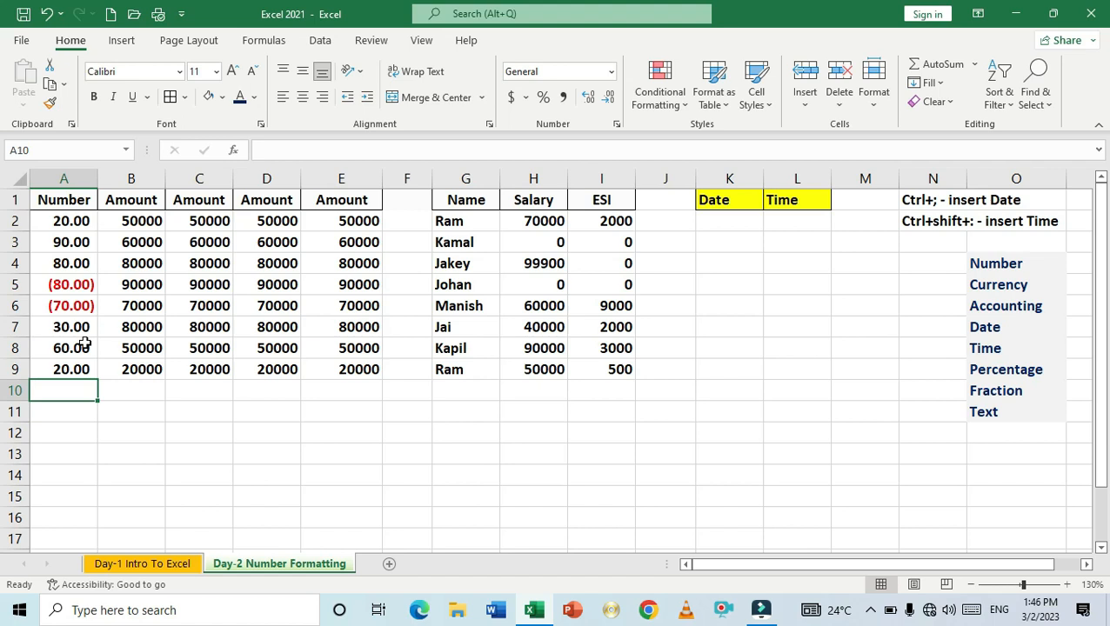
left_click(56, 284)
left_click(61, 306)
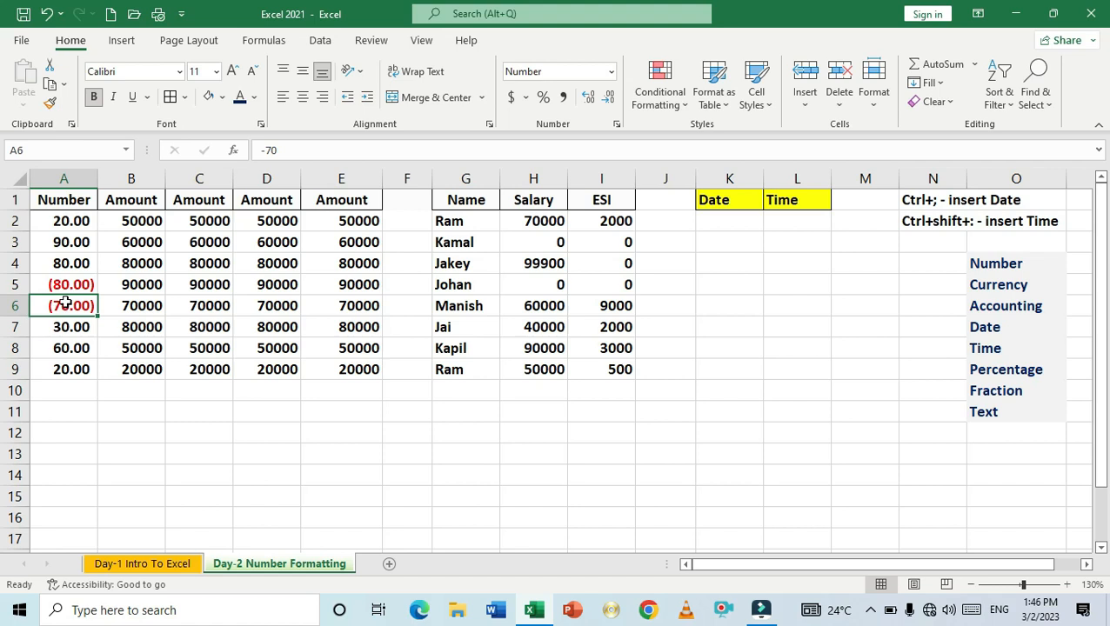
left_click(71, 222)
left_click_drag(72, 222, 72, 364)
left_click(70, 306)
left_click(70, 284)
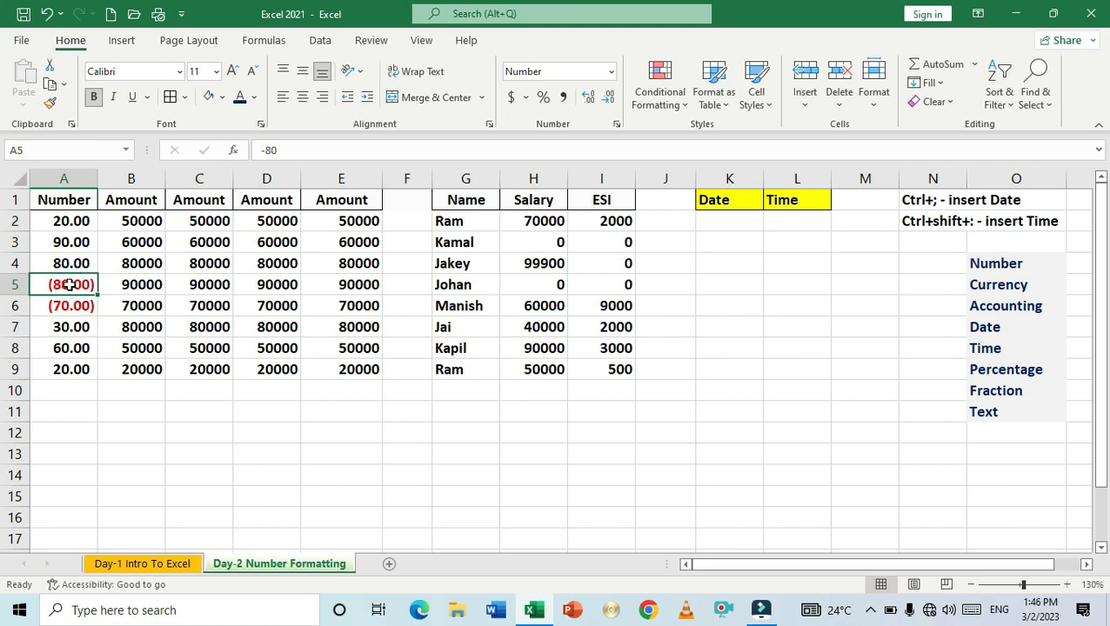
left_click(100, 388)
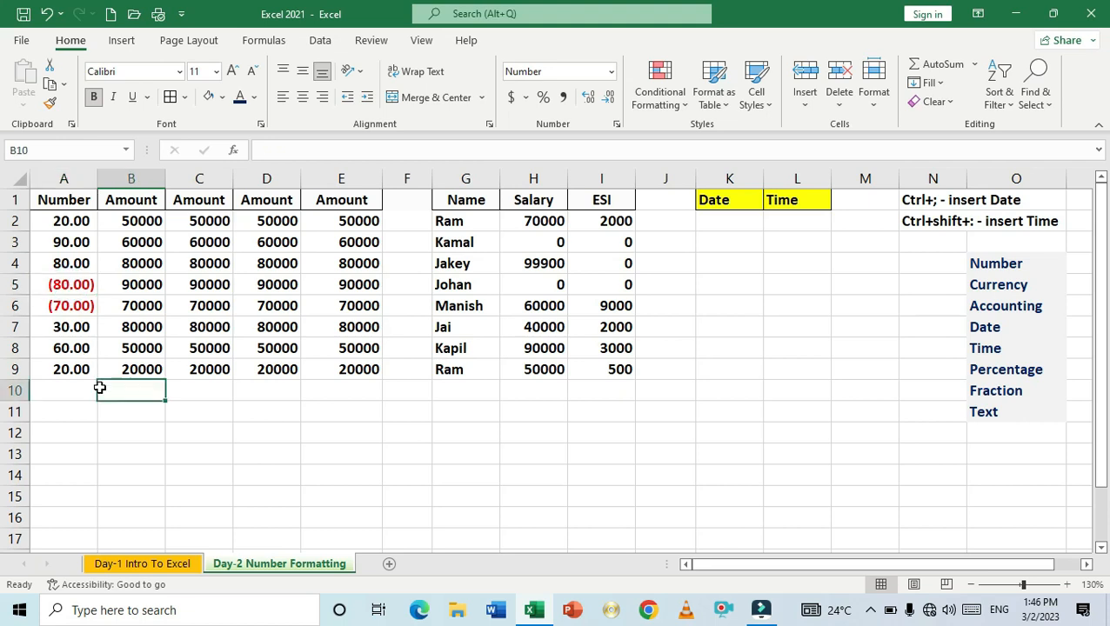
left_click(73, 289)
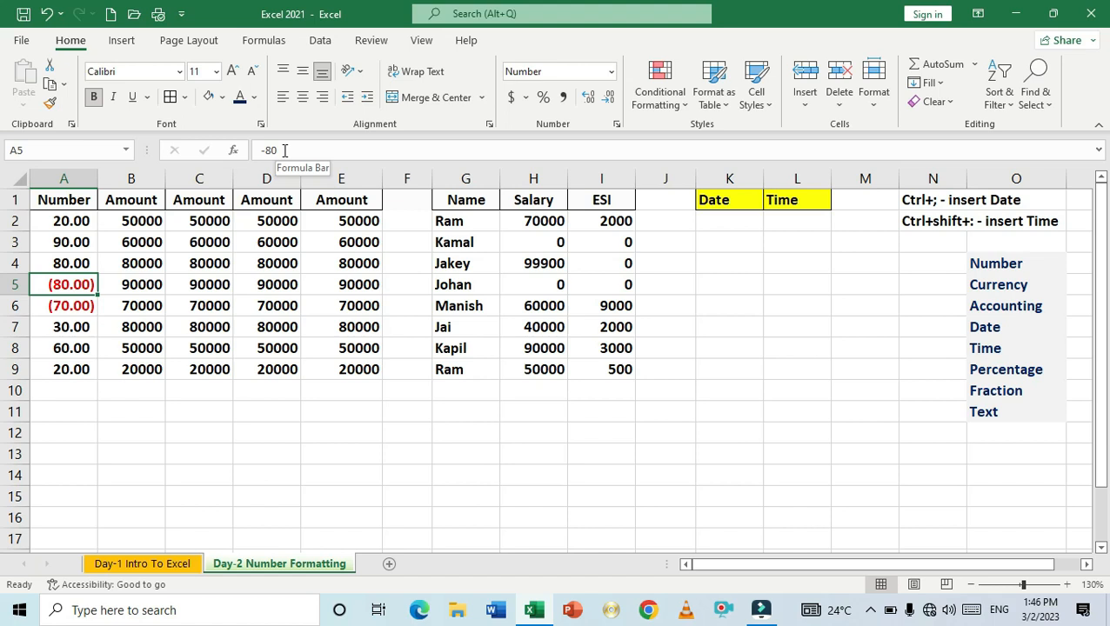
left_click(80, 406)
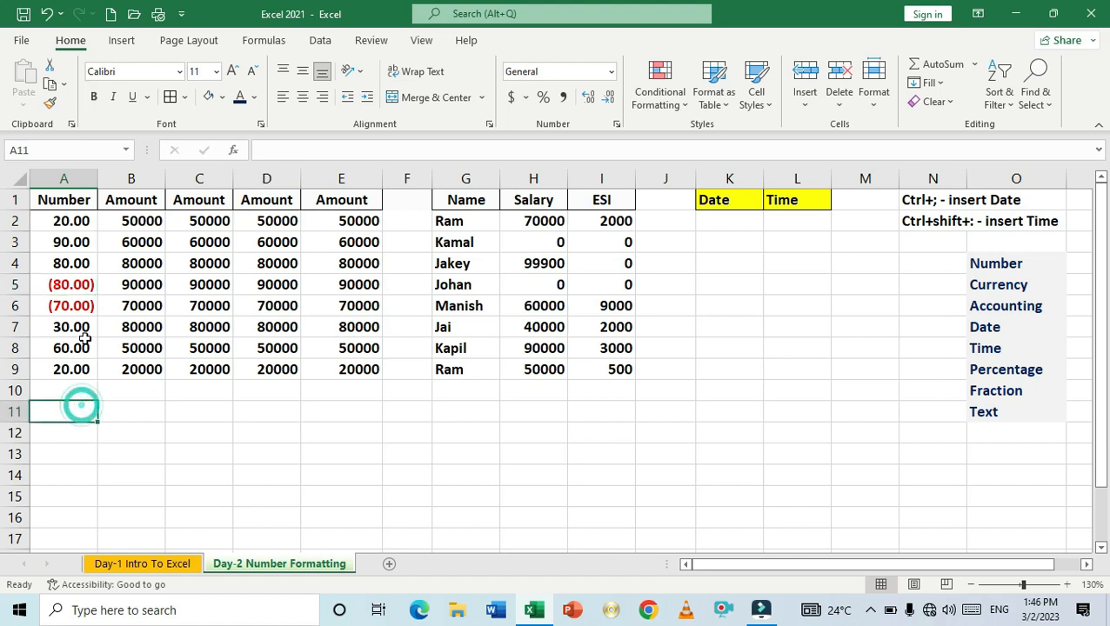
double_click(75, 287)
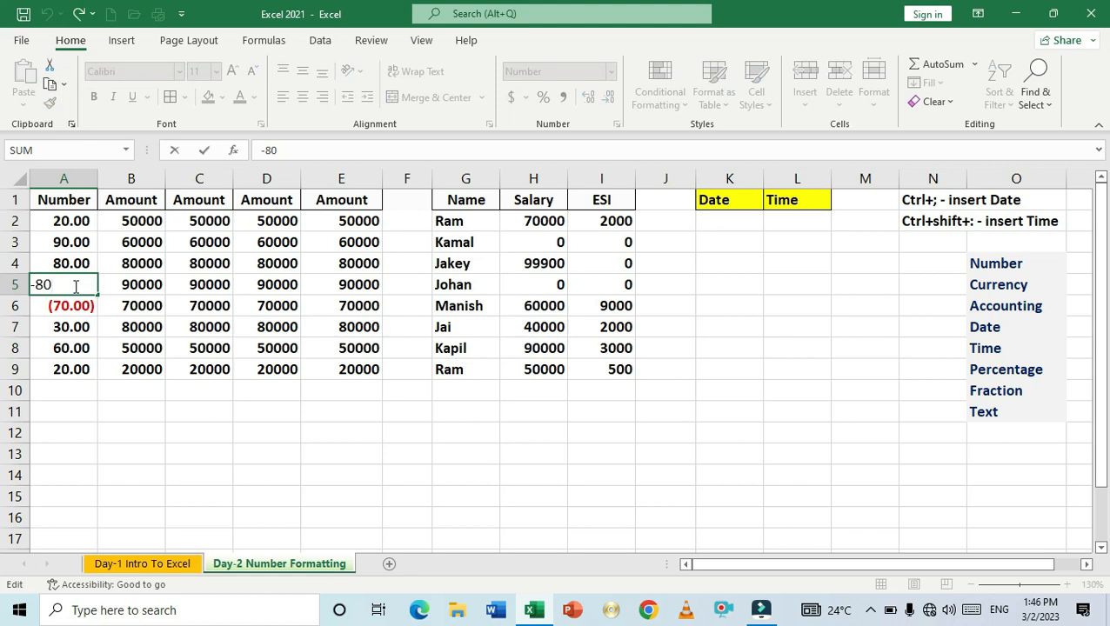
key("Return")
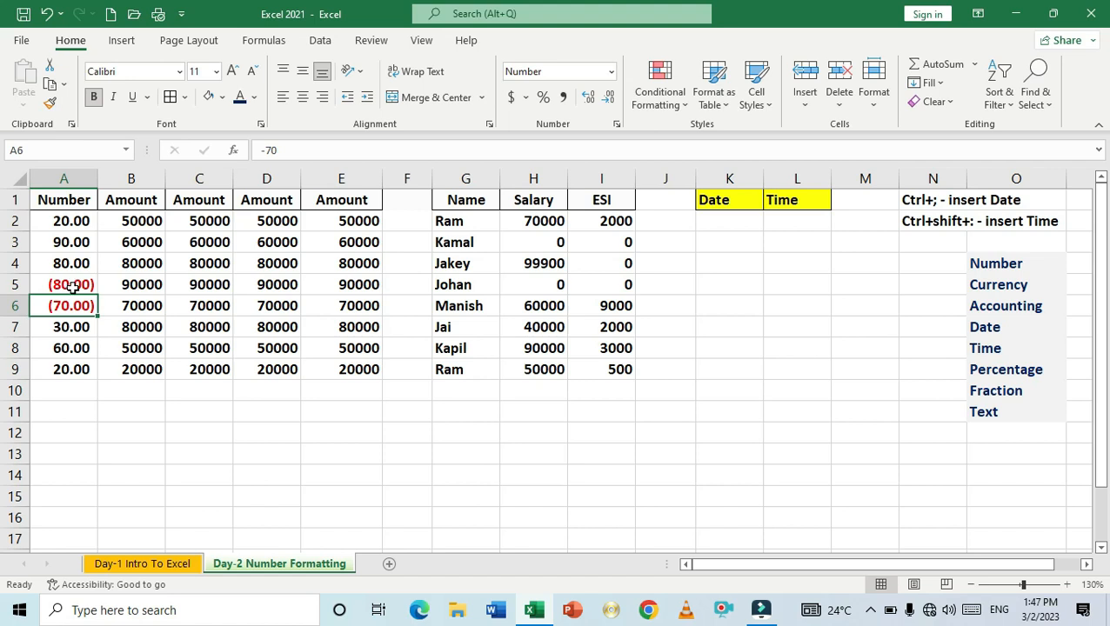
Set the Number format of A2:A9 to 0 decimal places, keeping the red parenthesised negative style
left_click_drag(69, 222, 71, 366)
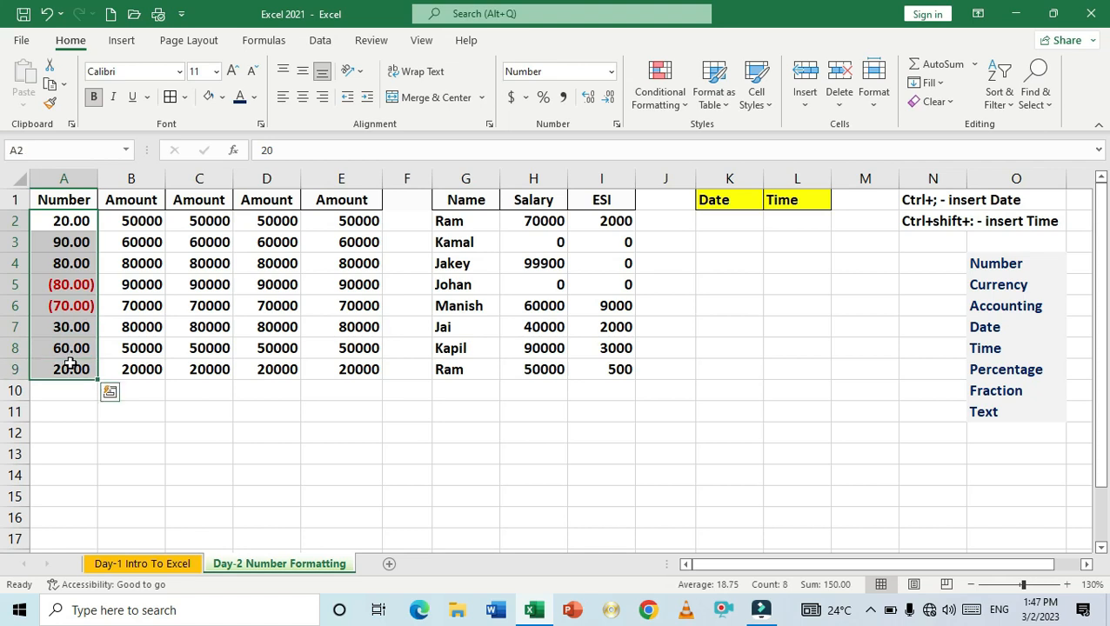
left_click(60, 290)
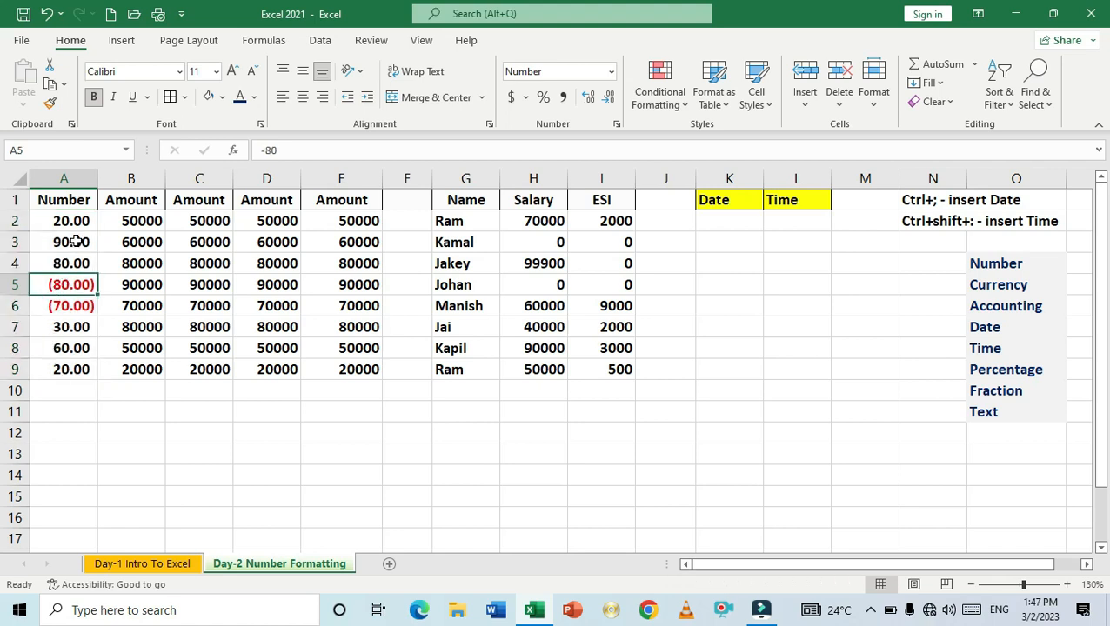
left_click_drag(73, 223, 74, 363)
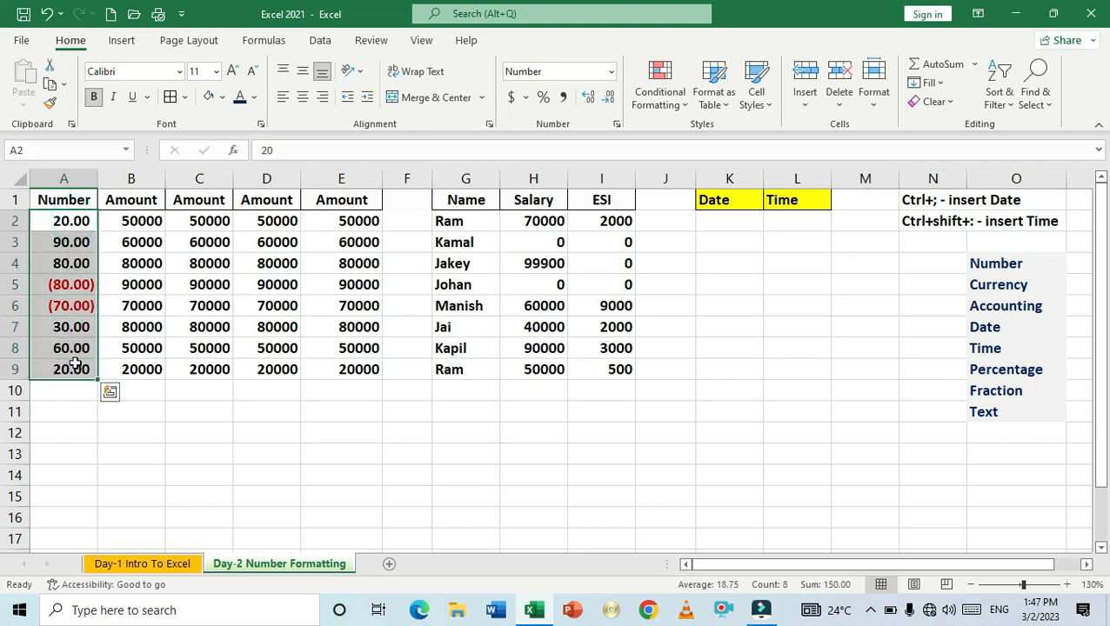
key("ctrl+1")
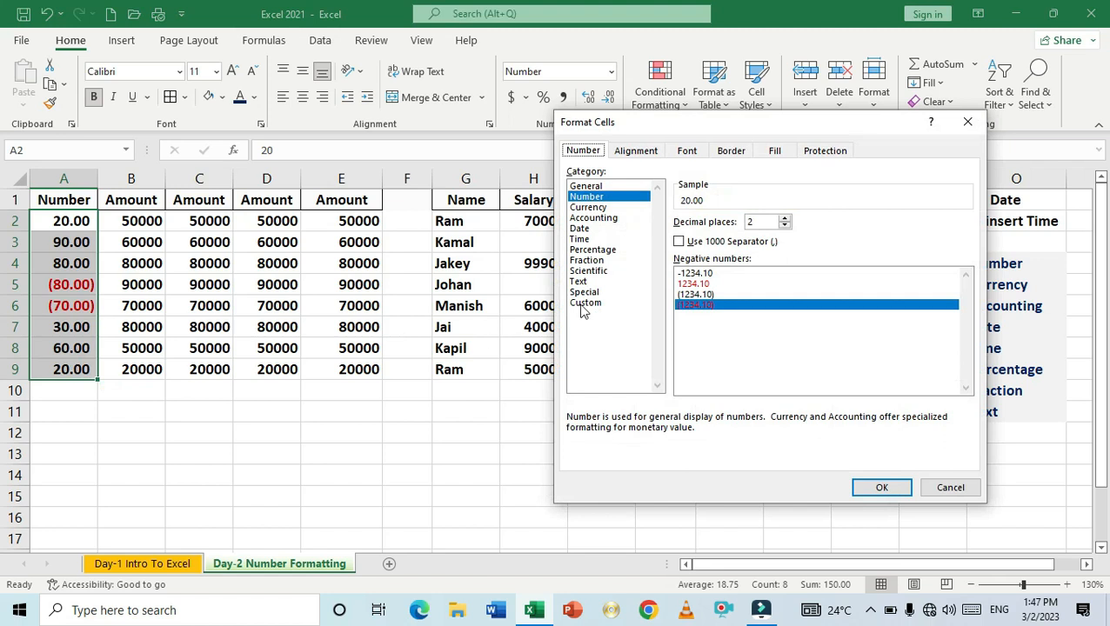
left_click(784, 226)
left_click(785, 226)
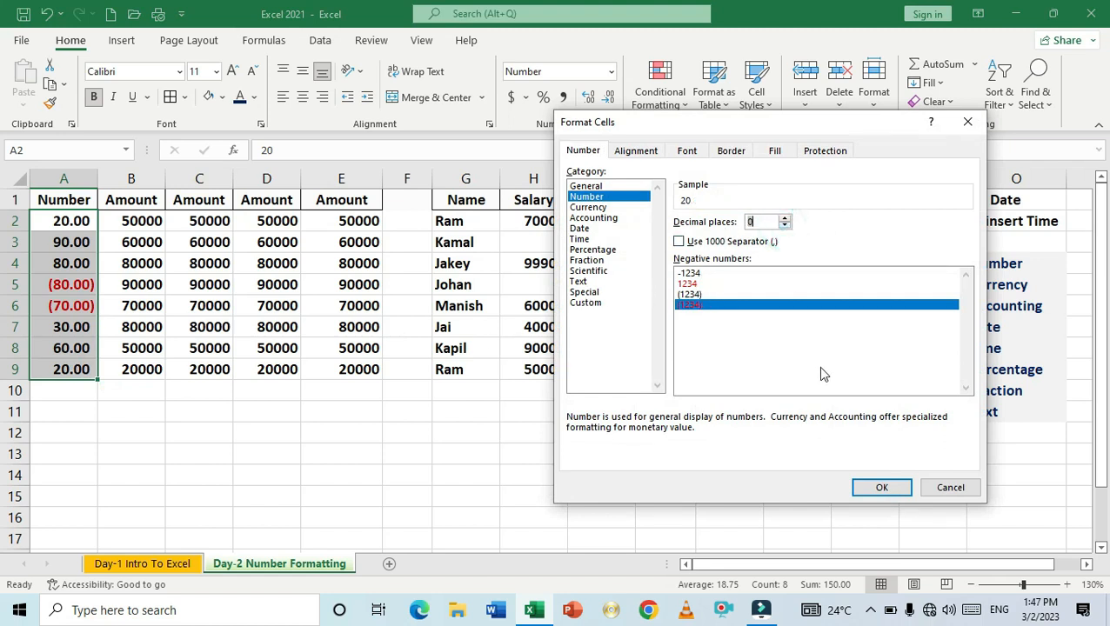
left_click(880, 488)
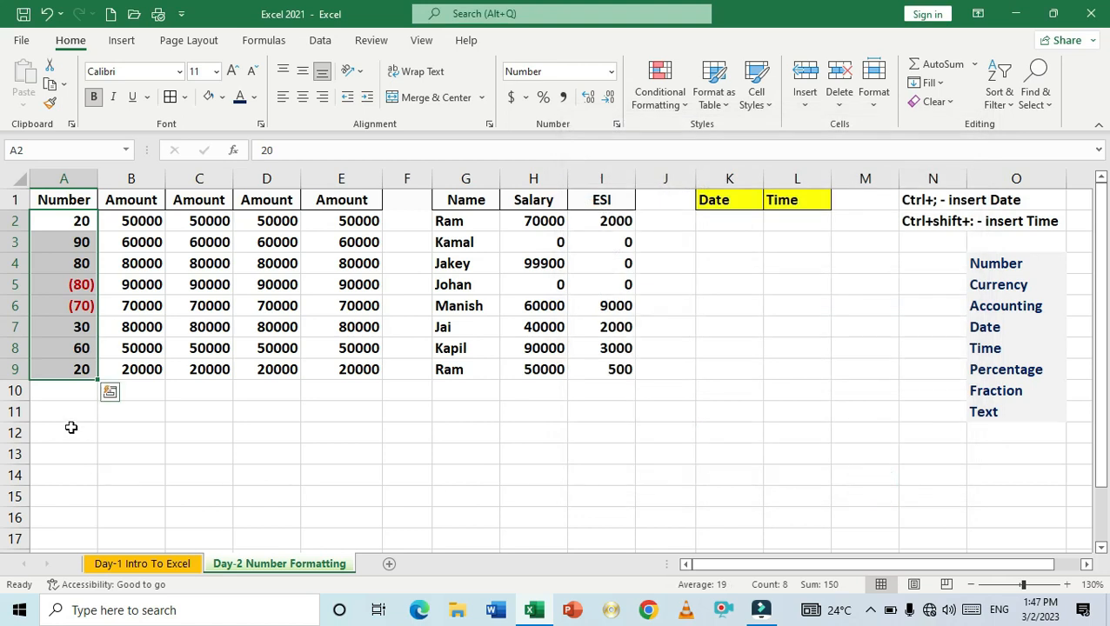
left_click(72, 427)
Increase the decimals of A2:A9 to two places, and decrease them back to zero
left_click(85, 219)
left_click_drag(84, 219, 87, 360)
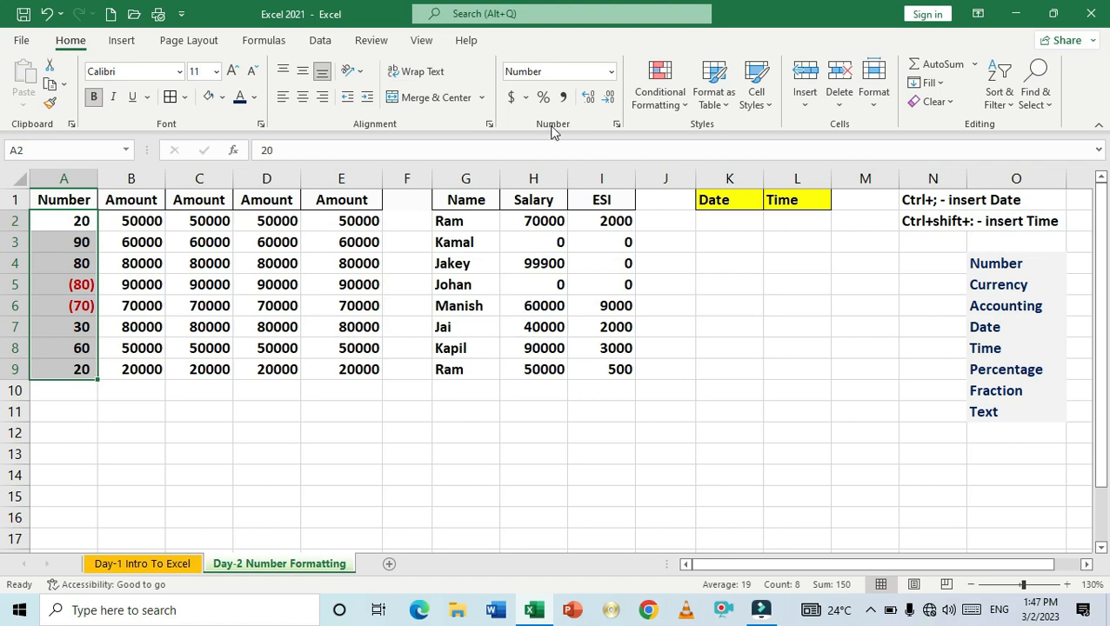
left_click(590, 98)
left_click(590, 98)
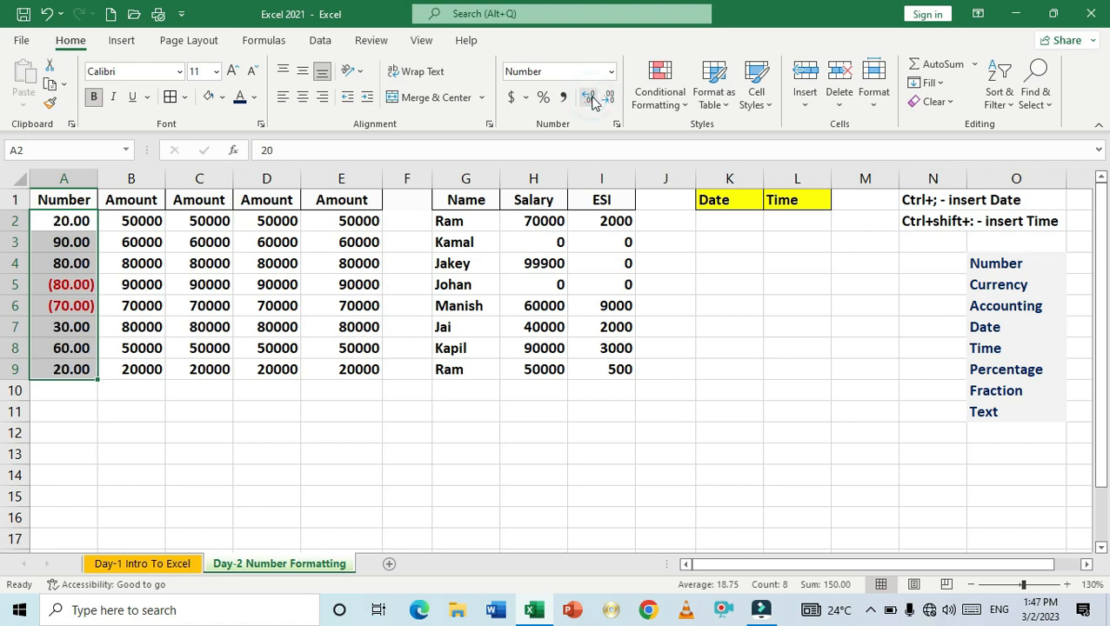
left_click(603, 99)
left_click(604, 98)
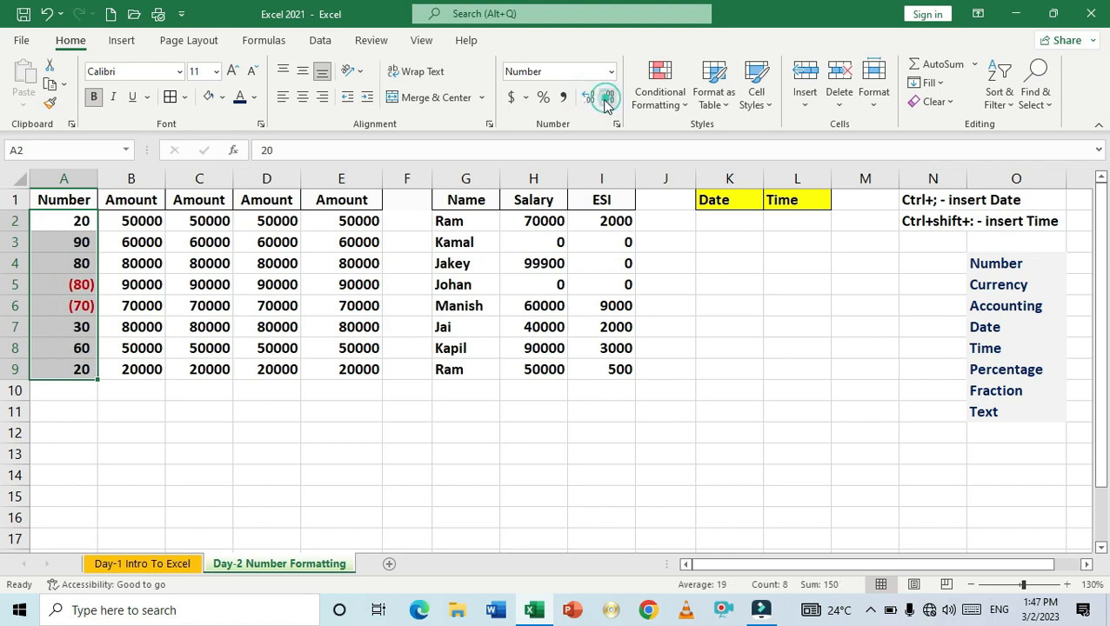
left_click(225, 453)
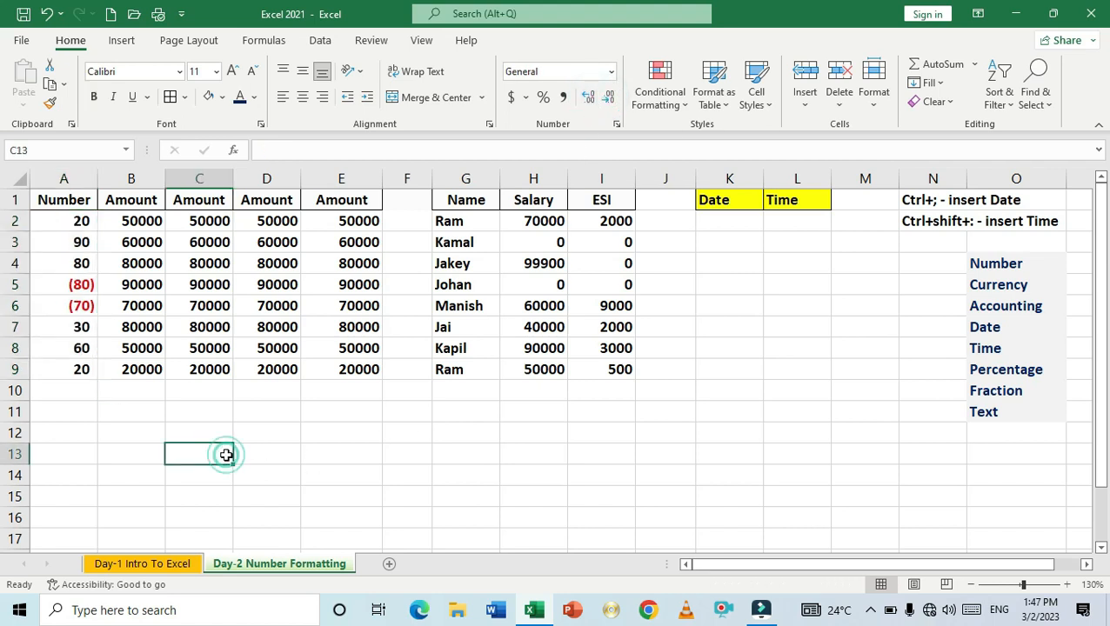
Choose the Number category with the 1000 separator for the amounts in C2:C9
left_click_drag(135, 221, 143, 369)
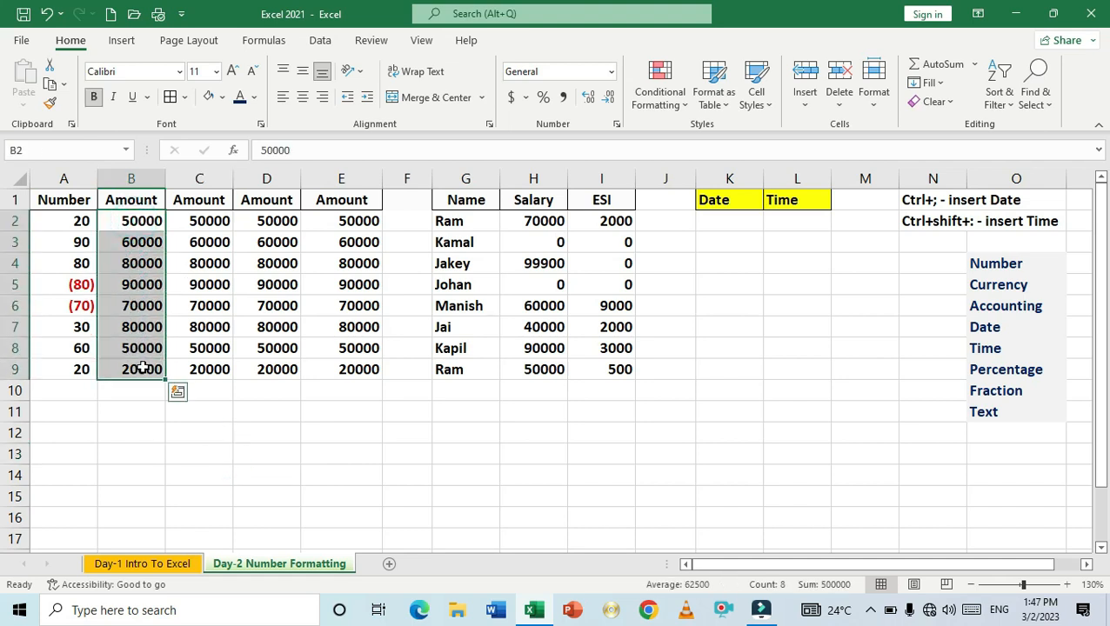
left_click_drag(141, 224, 144, 366)
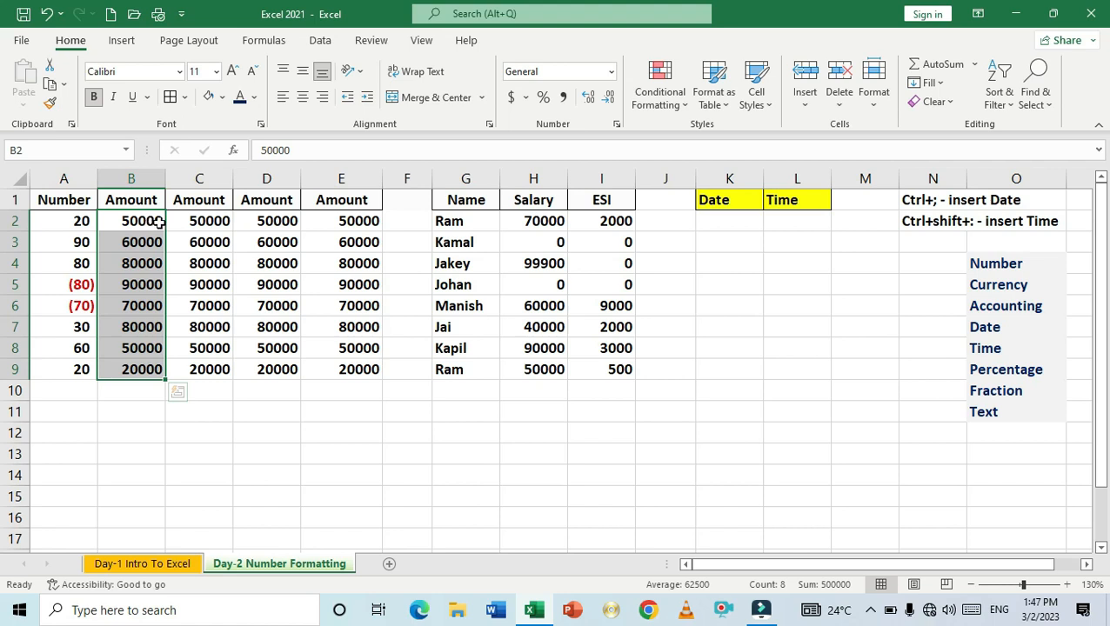
left_click(186, 224)
left_click_drag(188, 223, 203, 364)
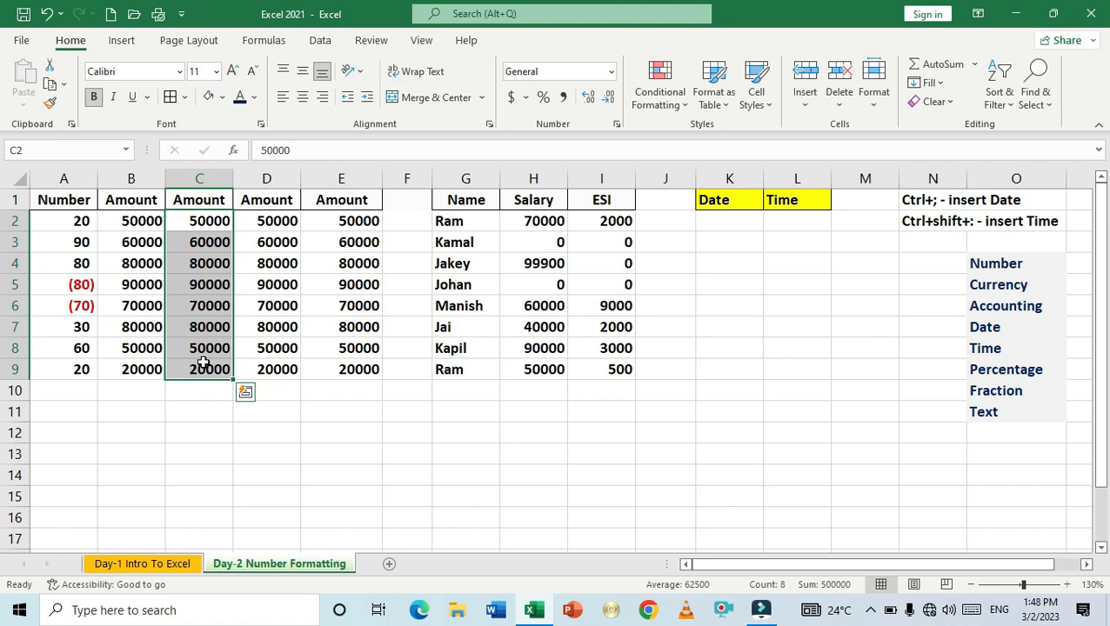
left_click_drag(195, 219, 202, 369)
key("ctrl+1")
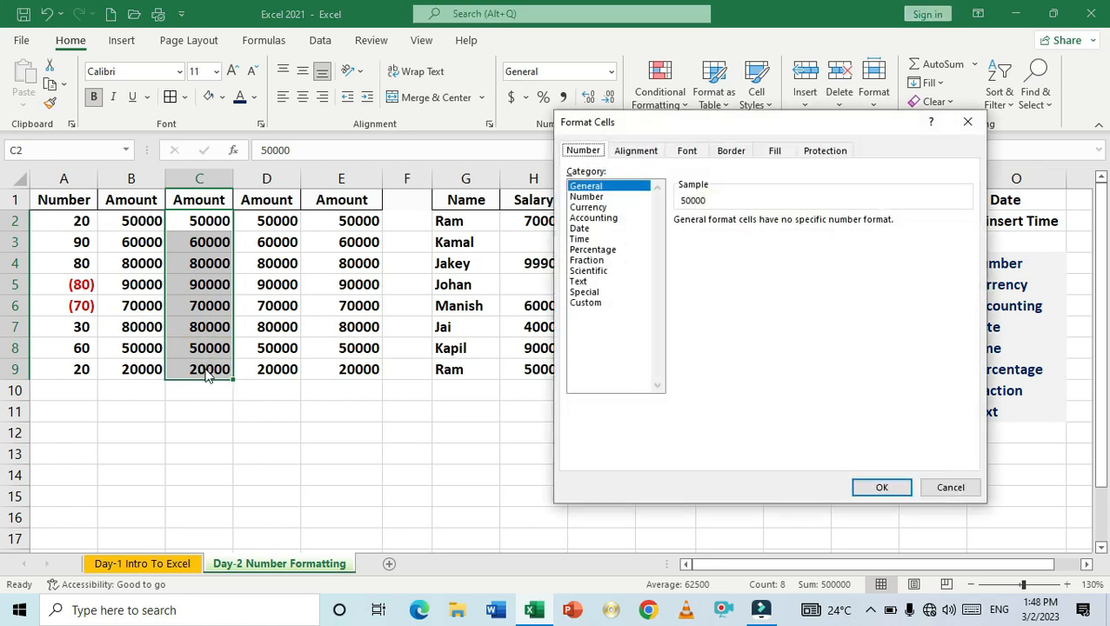
left_click(630, 124)
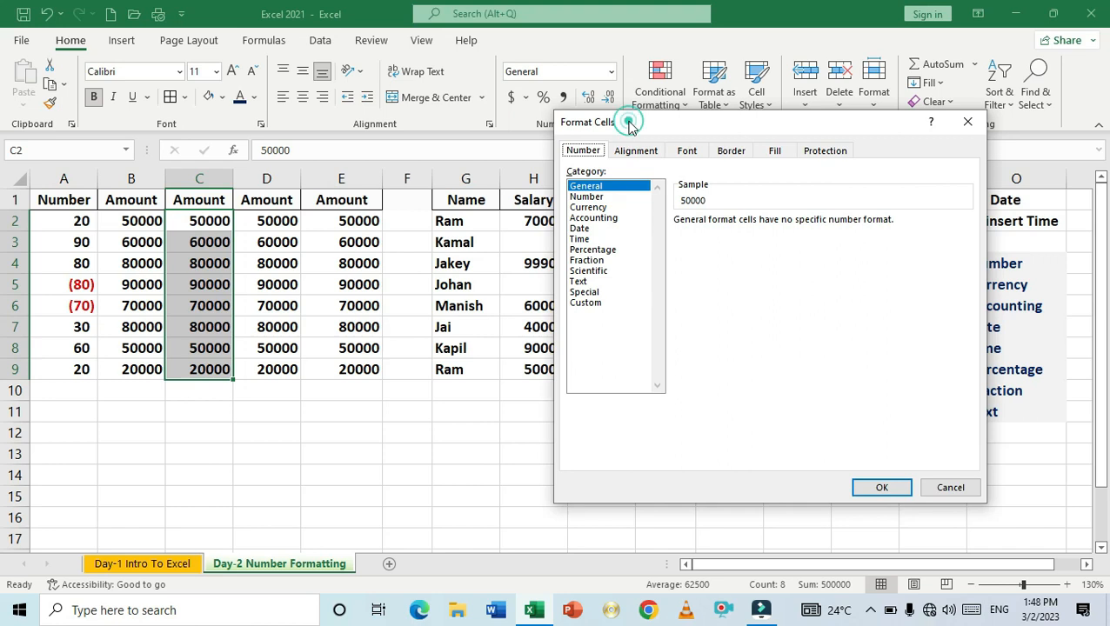
left_click_drag(630, 124, 628, 116)
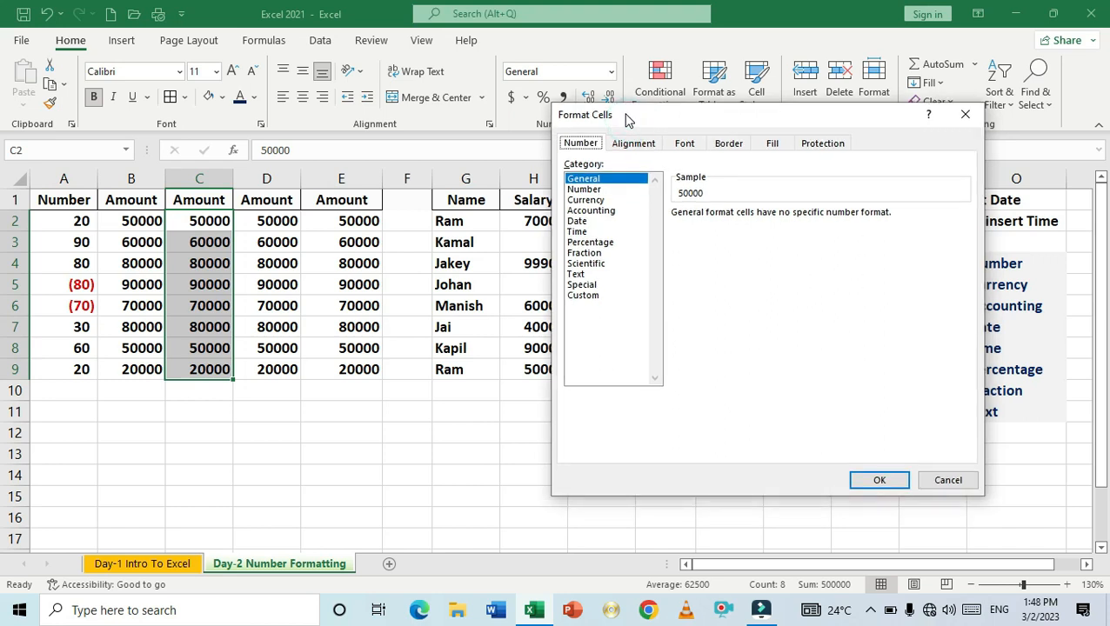
left_click(587, 190)
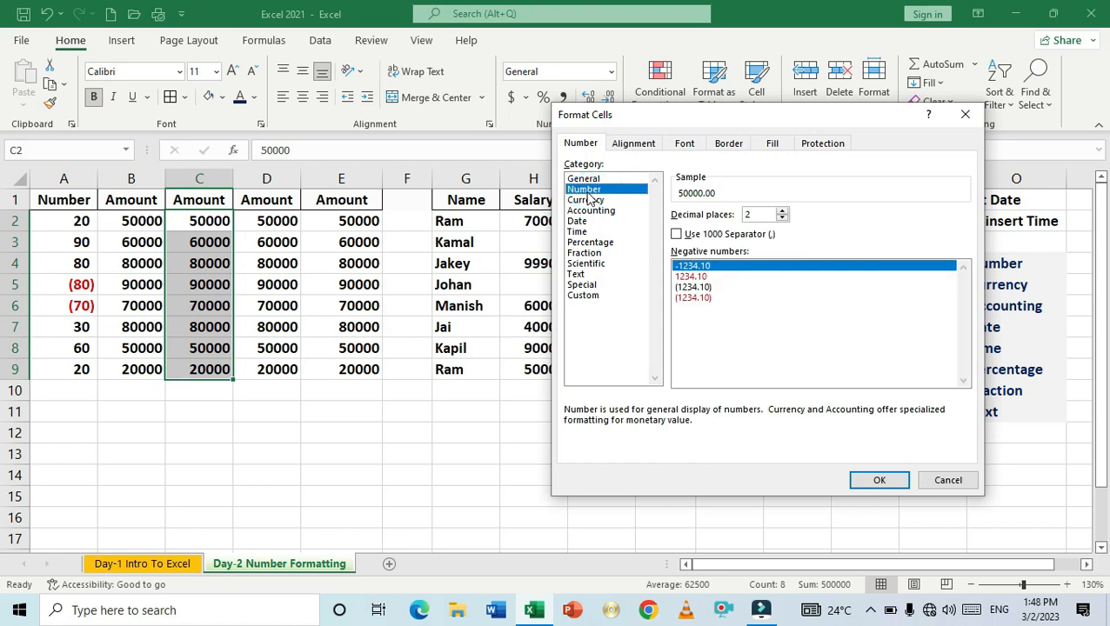
left_click(693, 242)
left_click(678, 235)
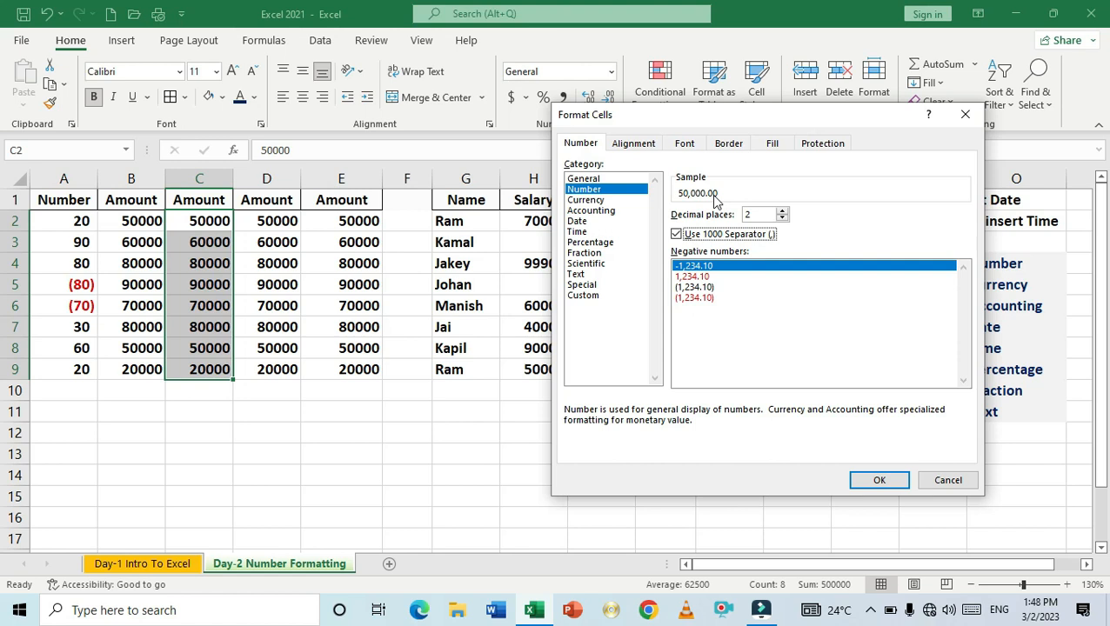
Set the decimal places for C2:C9 to 0 and apply the number format
left_click(782, 219)
left_click(782, 220)
left_click(765, 216)
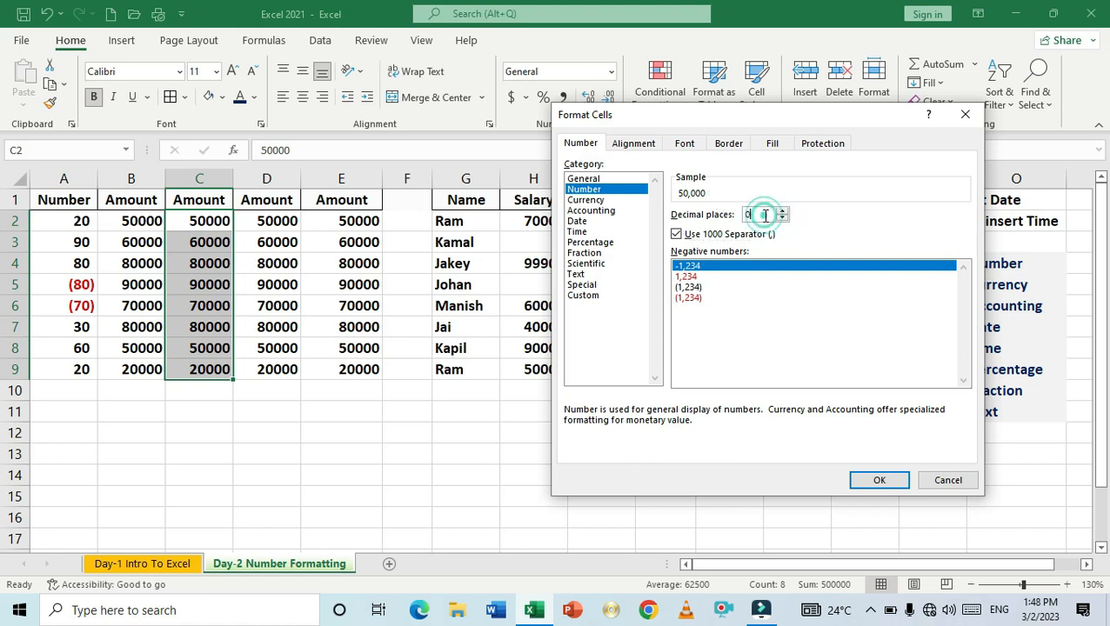
left_click(870, 480)
left_click(212, 432)
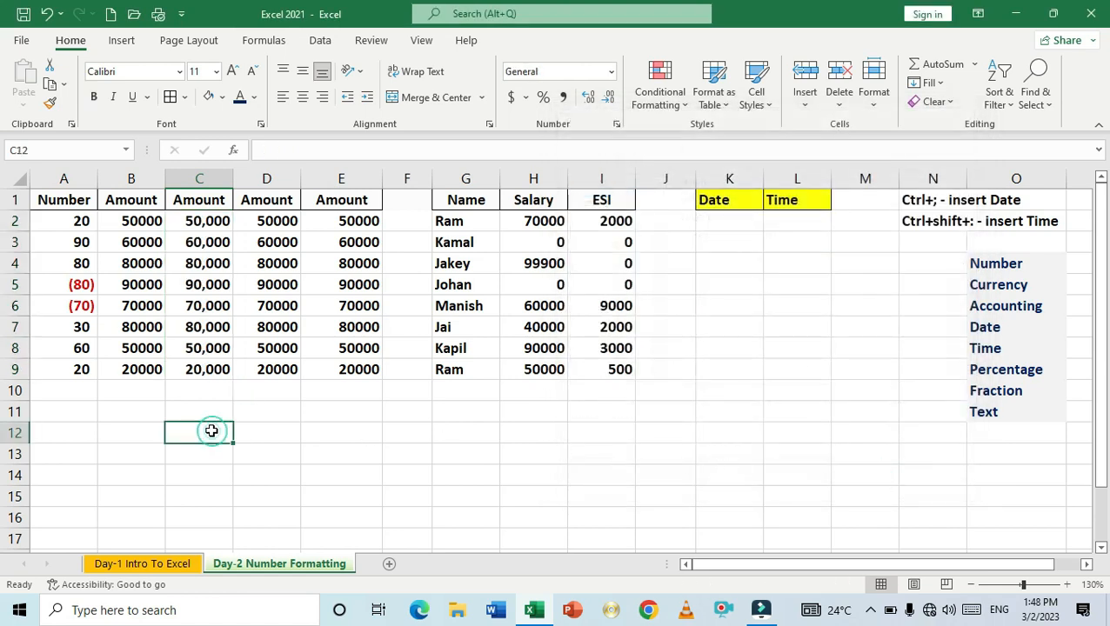
Compare the unformatted amounts in B2:B9 with the comma-separated amounts in C2:C9
left_click_drag(134, 222, 140, 364)
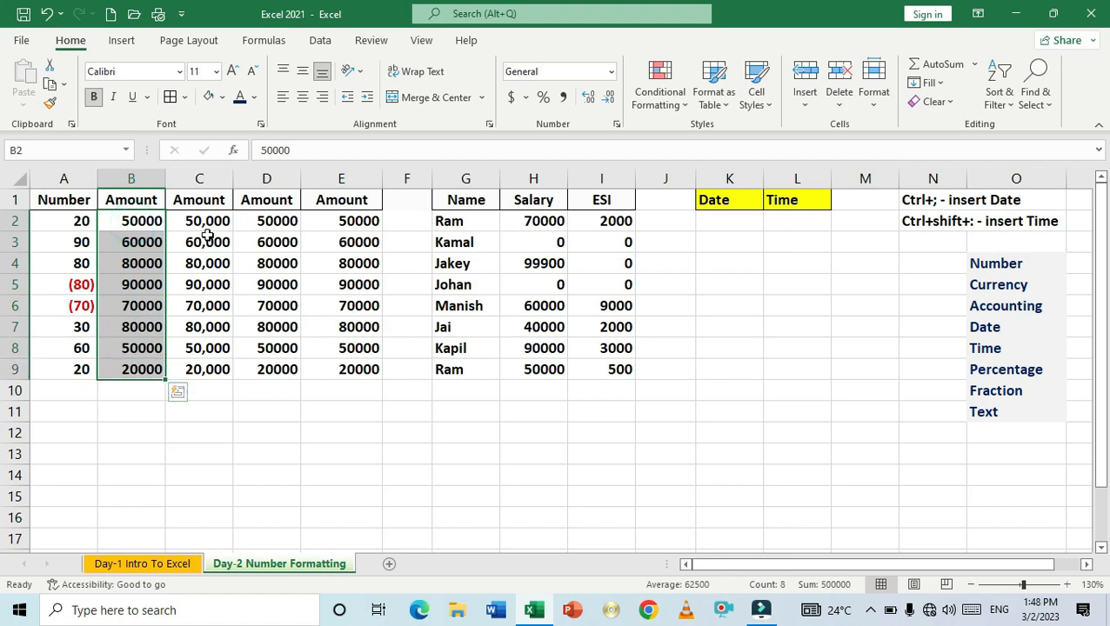
left_click_drag(206, 221, 210, 370)
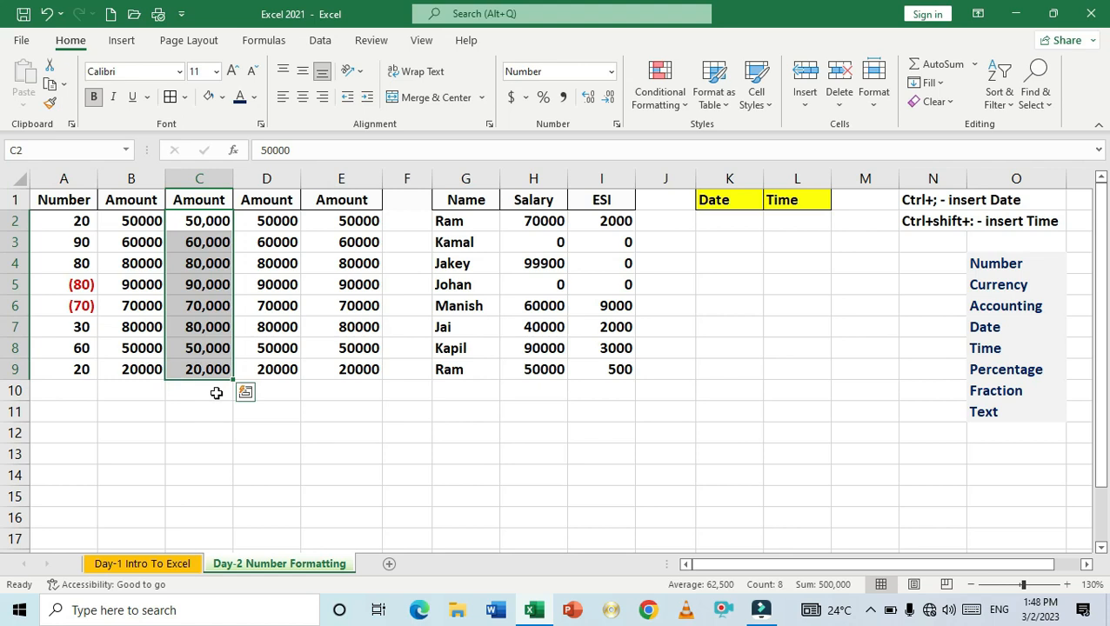
left_click(217, 393)
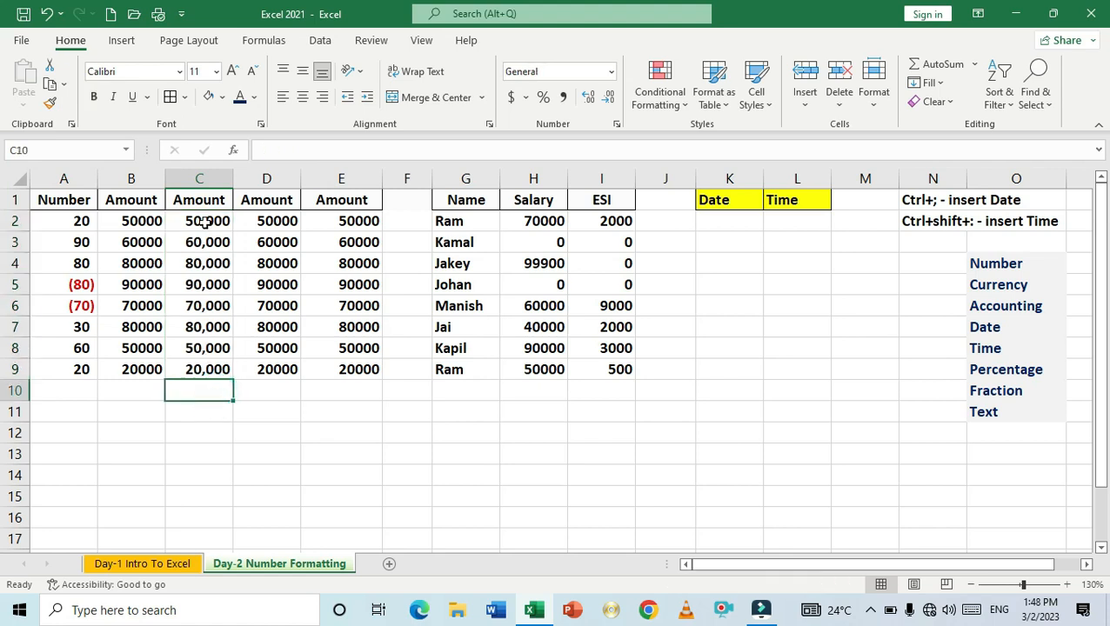
left_click_drag(203, 221, 219, 358)
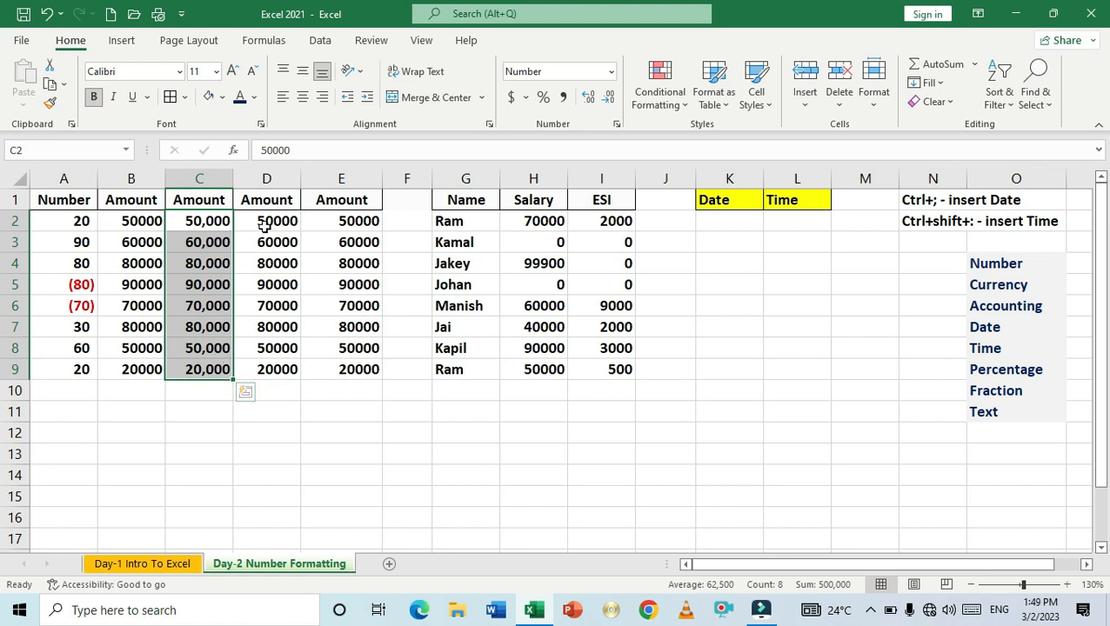
Format the amounts in D2:D9 as Currency with the $ symbol and 0 decimal places
left_click_drag(264, 219, 271, 366)
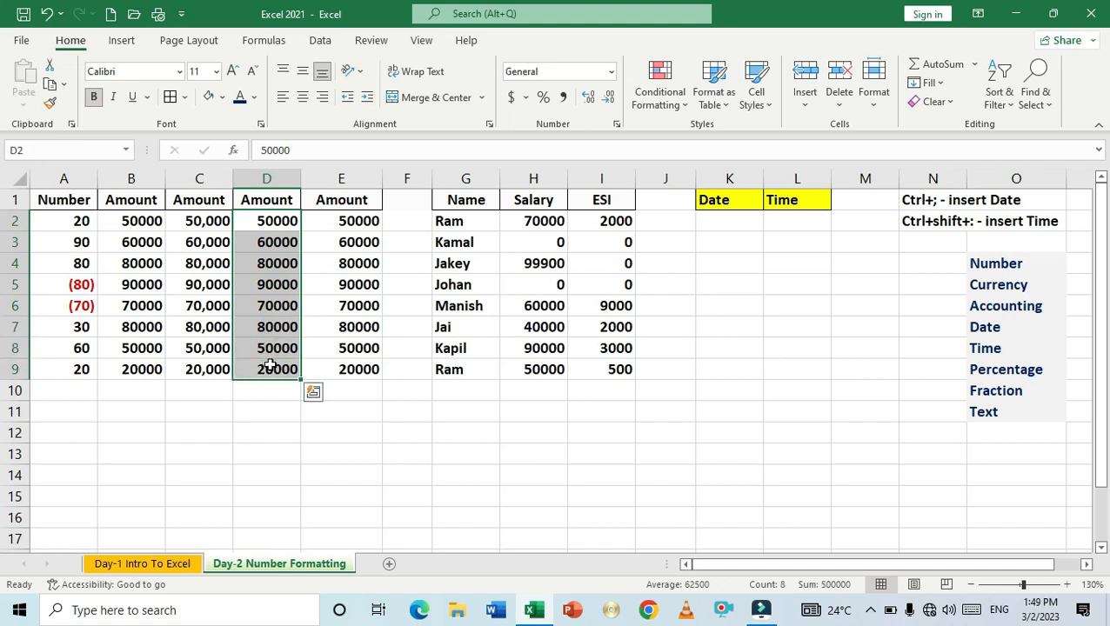
key("ctrl+1")
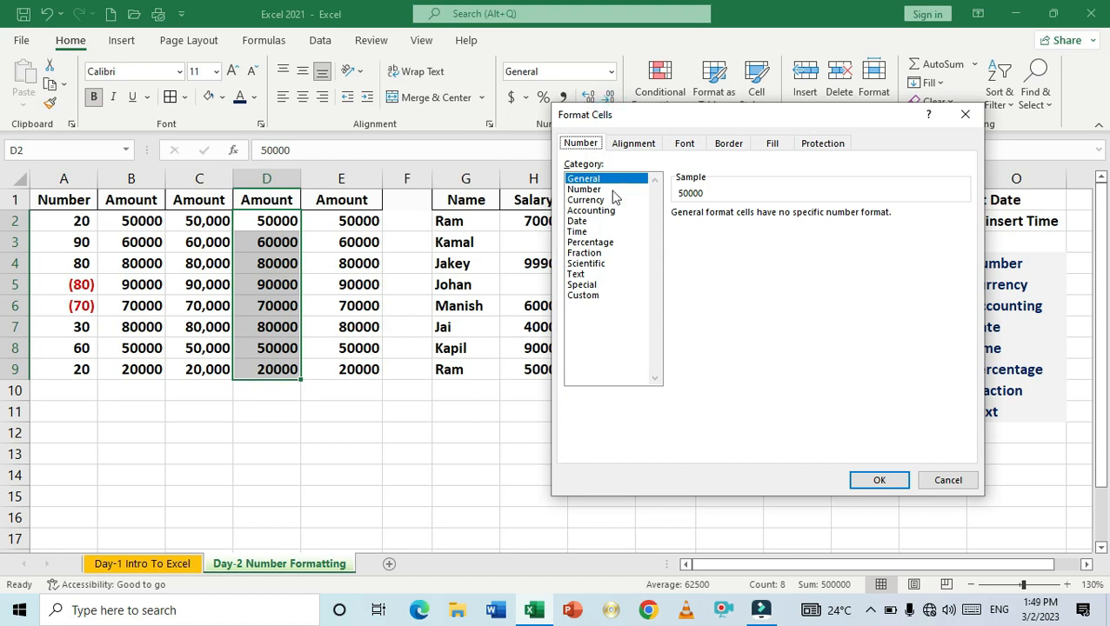
left_click(586, 200)
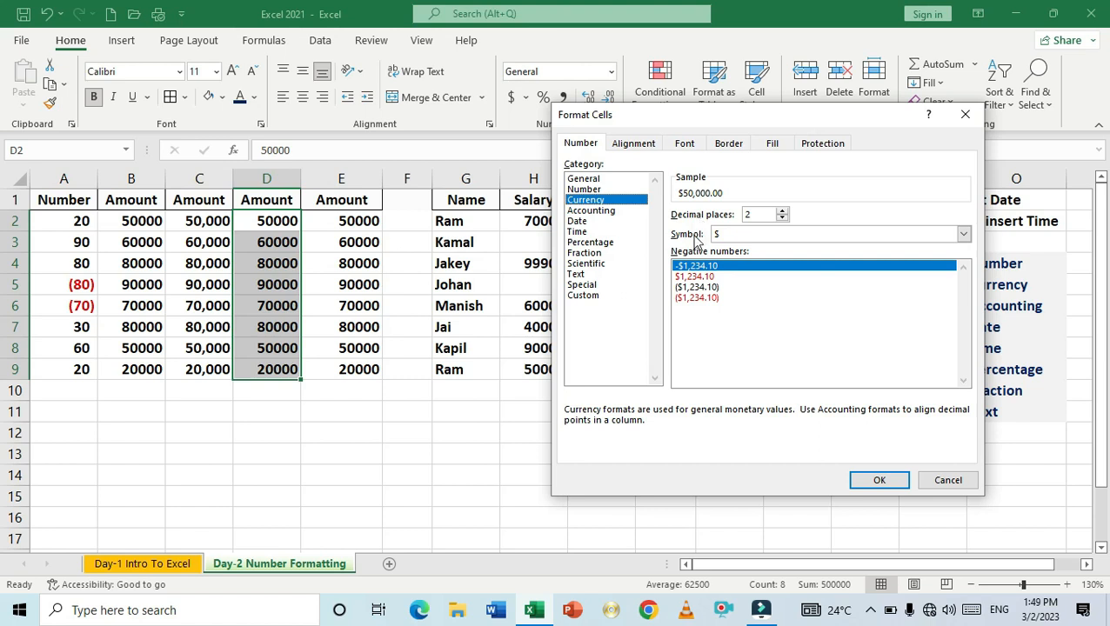
left_click(781, 219)
left_click(782, 220)
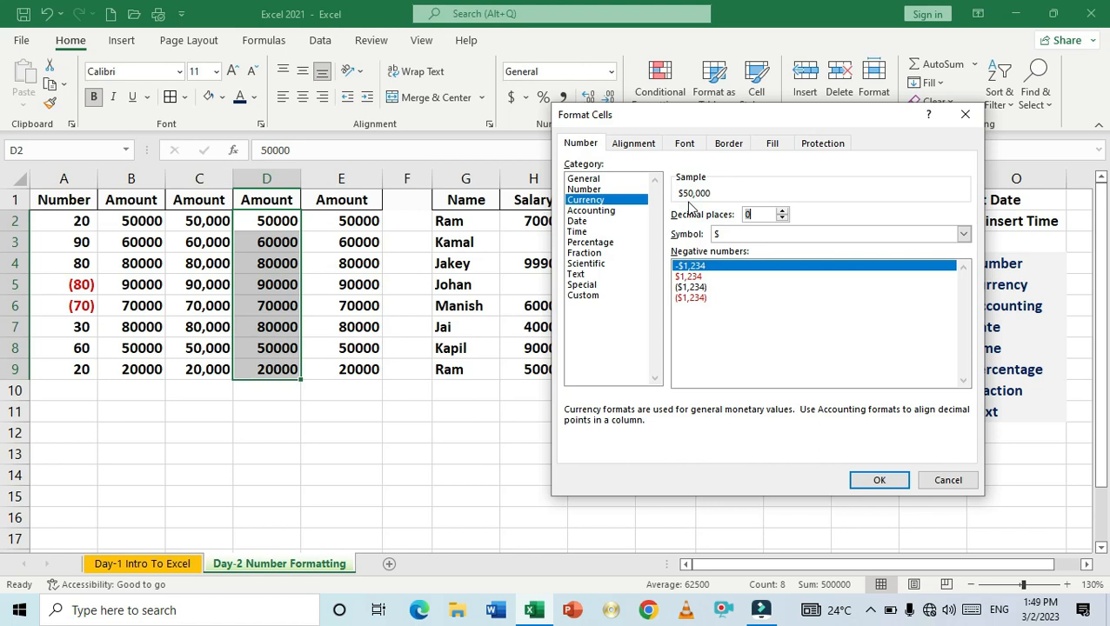
left_click(870, 481)
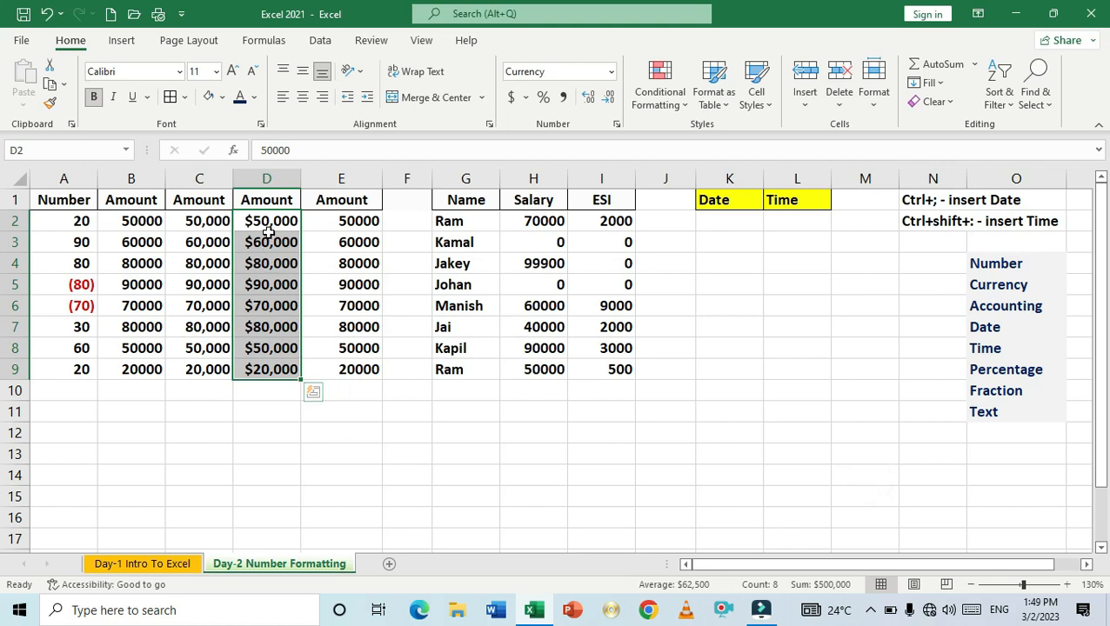
Choose the Currency category with the ₹ English (India) symbol for the amounts in E2:E9
left_click_drag(340, 221, 354, 370)
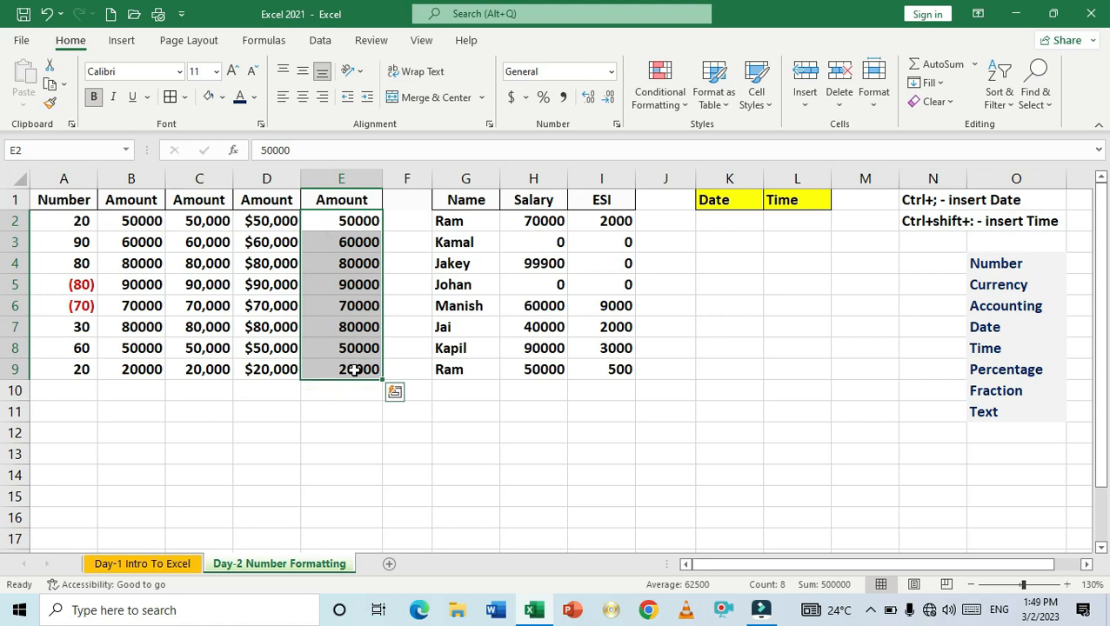
key("ctrl+1")
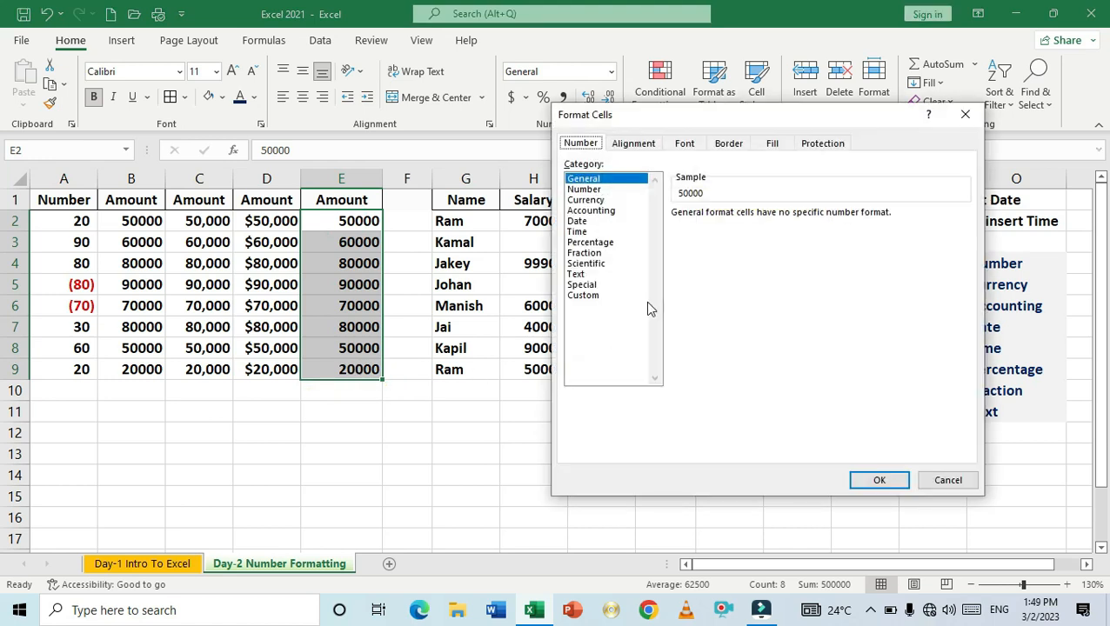
left_click(588, 200)
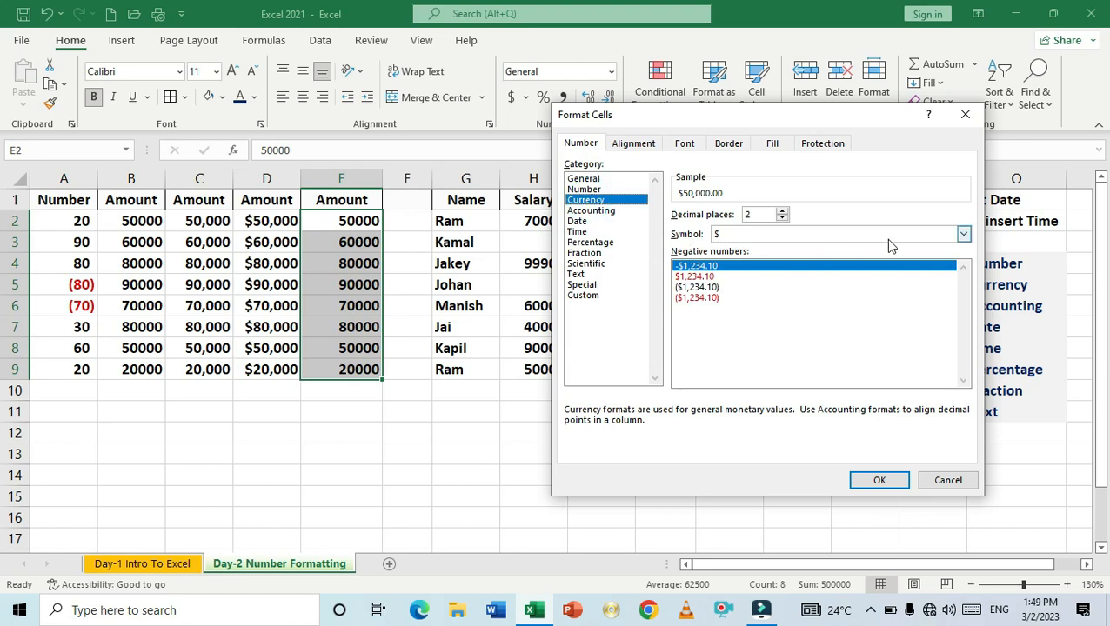
left_click(964, 235)
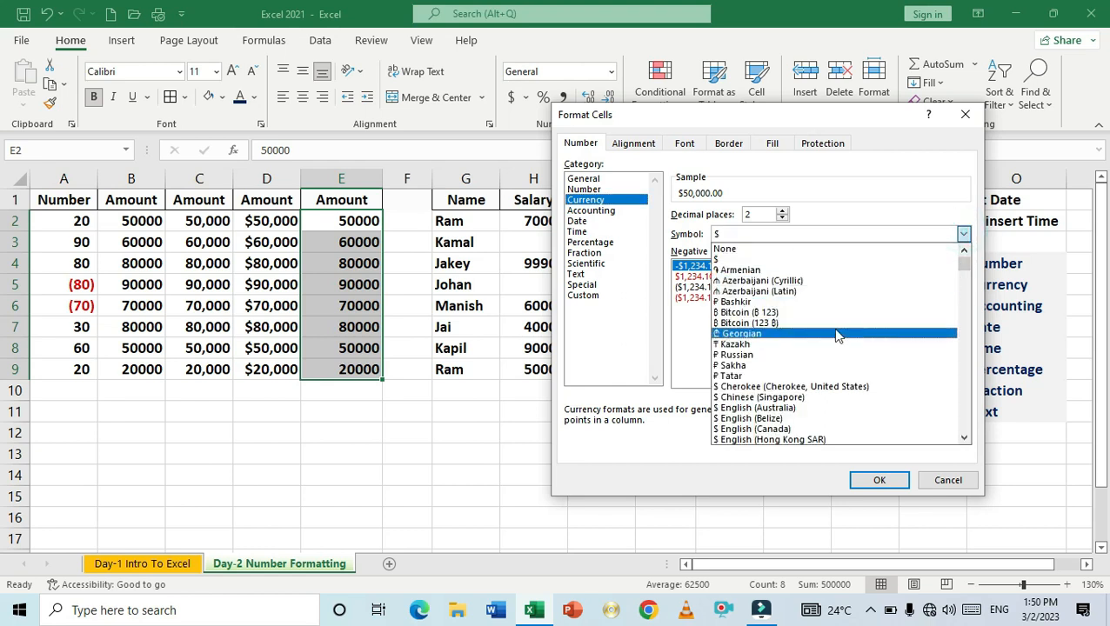
scroll(831, 336, "down", 2)
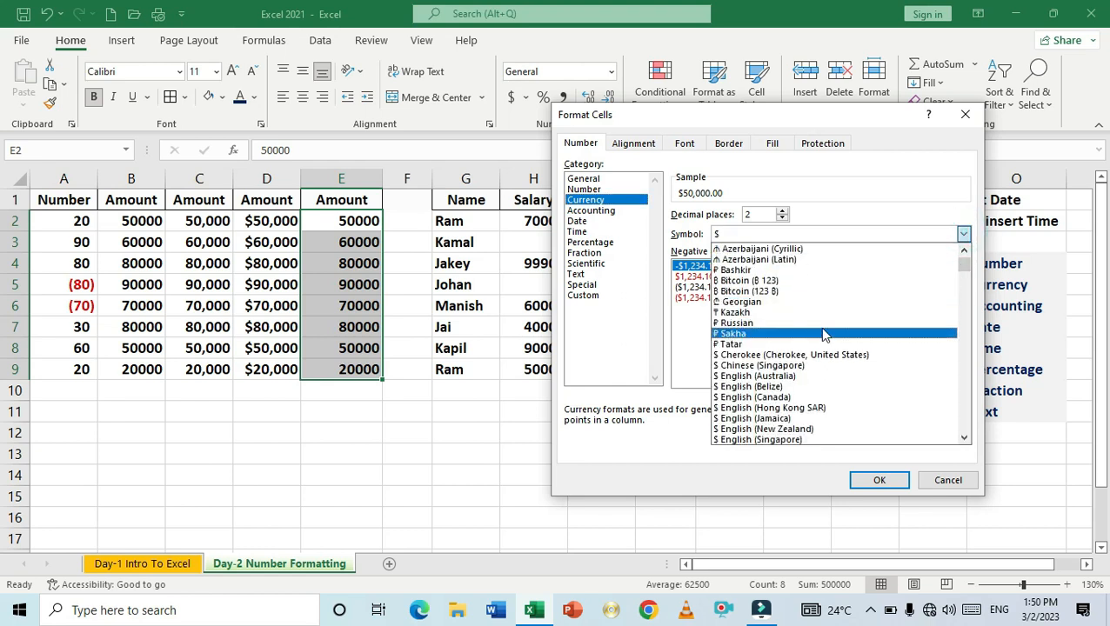
scroll(822, 348, "down", 5)
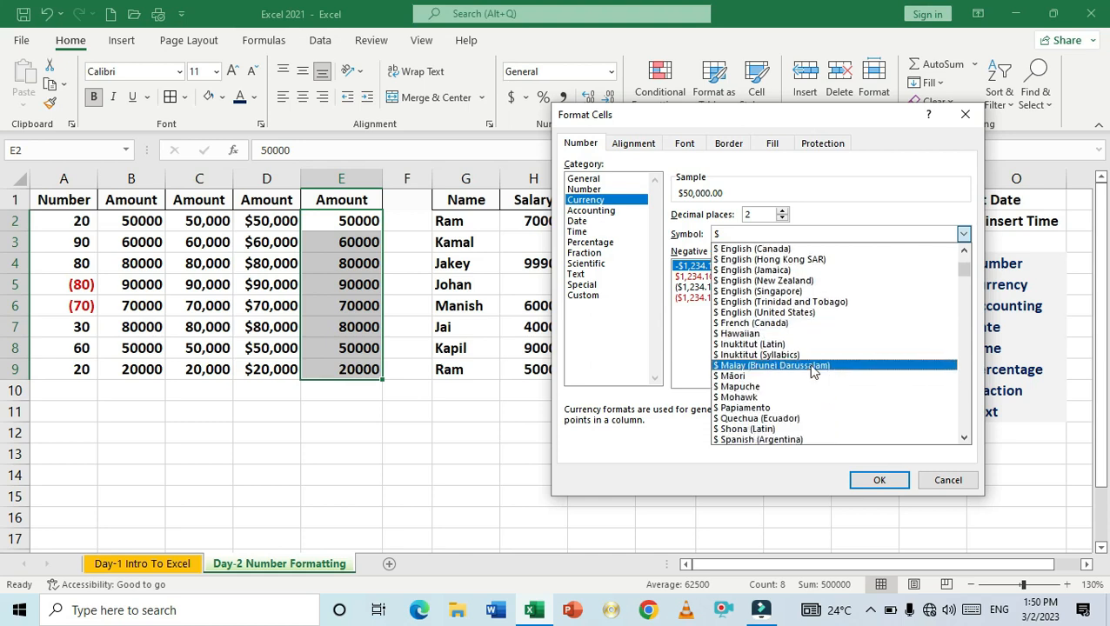
scroll(811, 369, "down", 9)
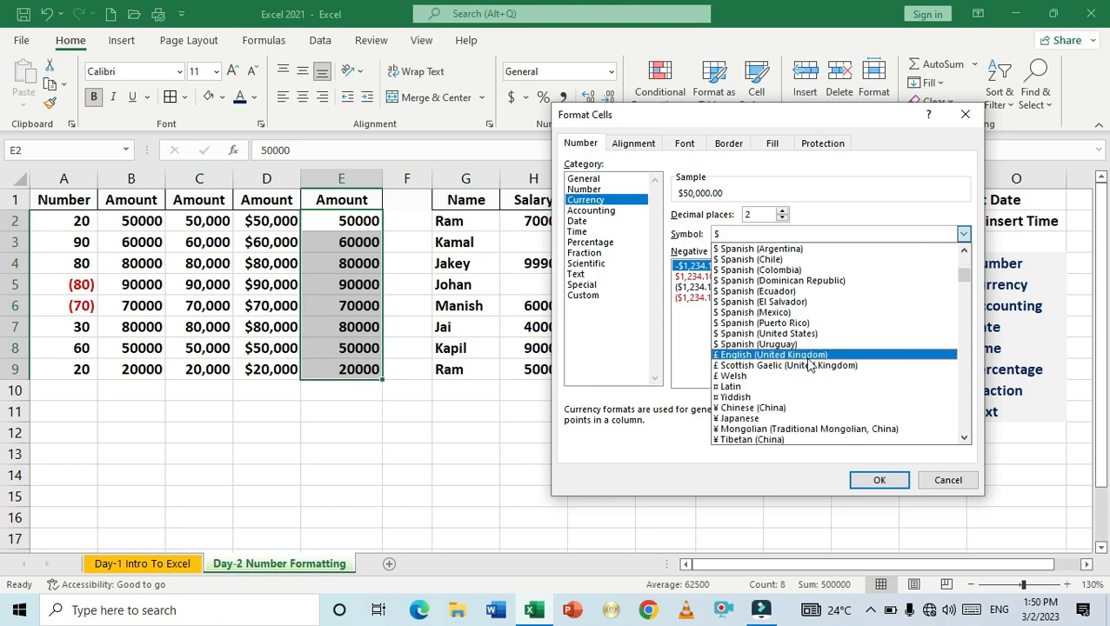
scroll(809, 368, "down", 8)
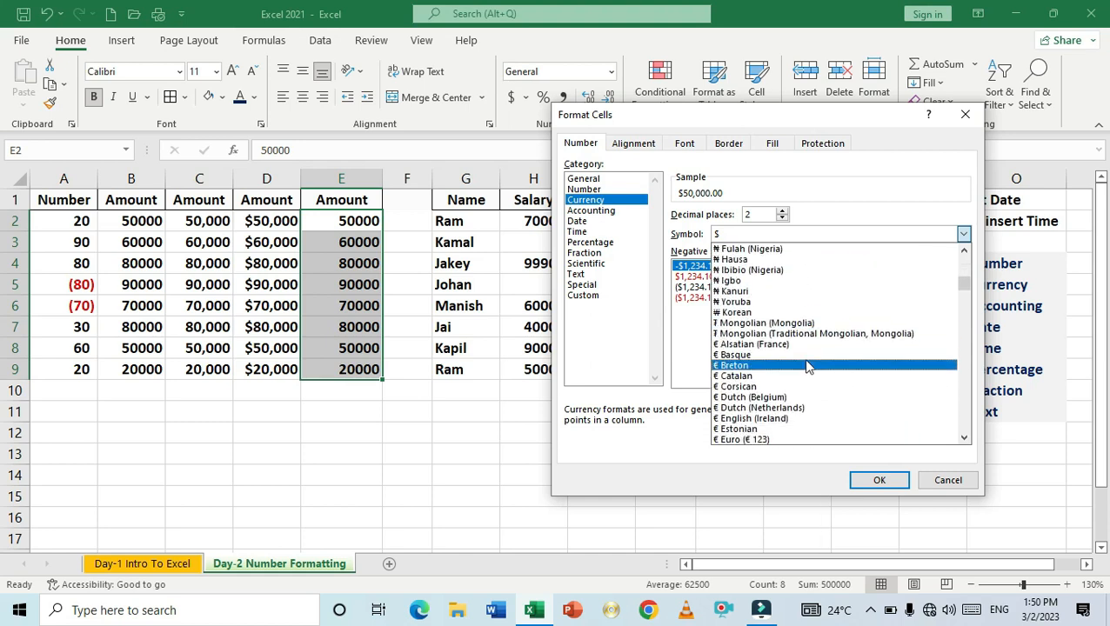
scroll(801, 369, "down", 6)
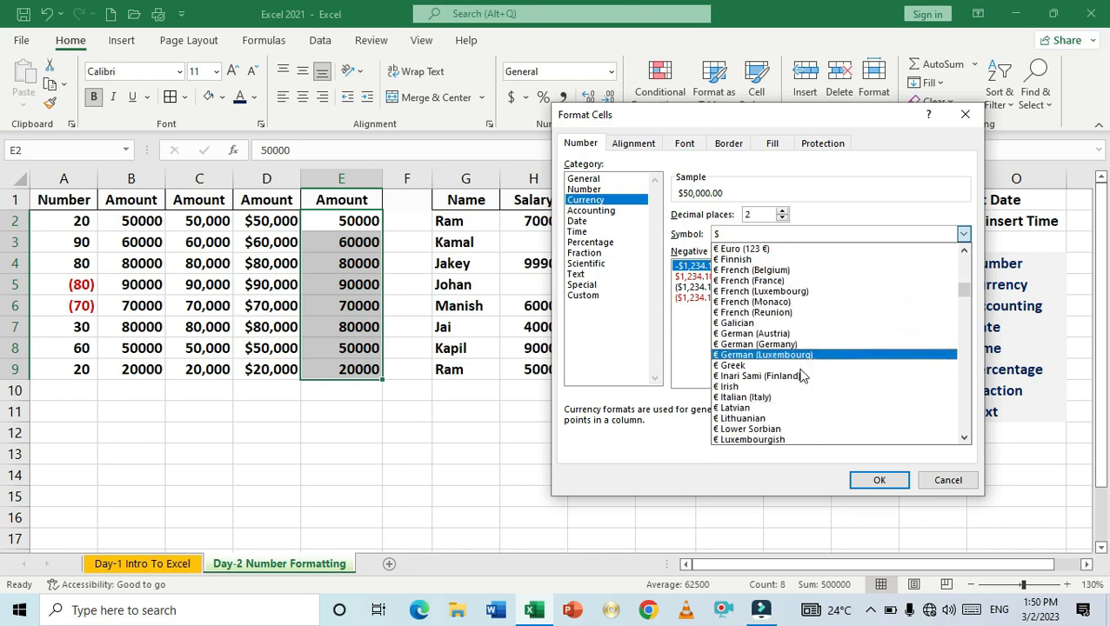
scroll(796, 382, "down", 7)
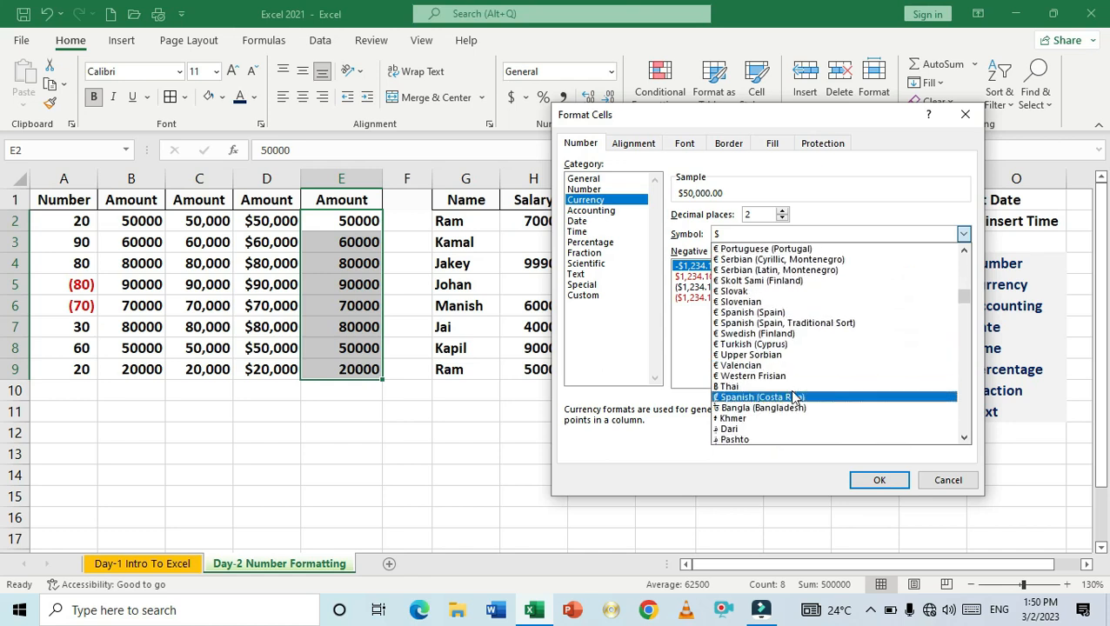
scroll(792, 391, "down", 4)
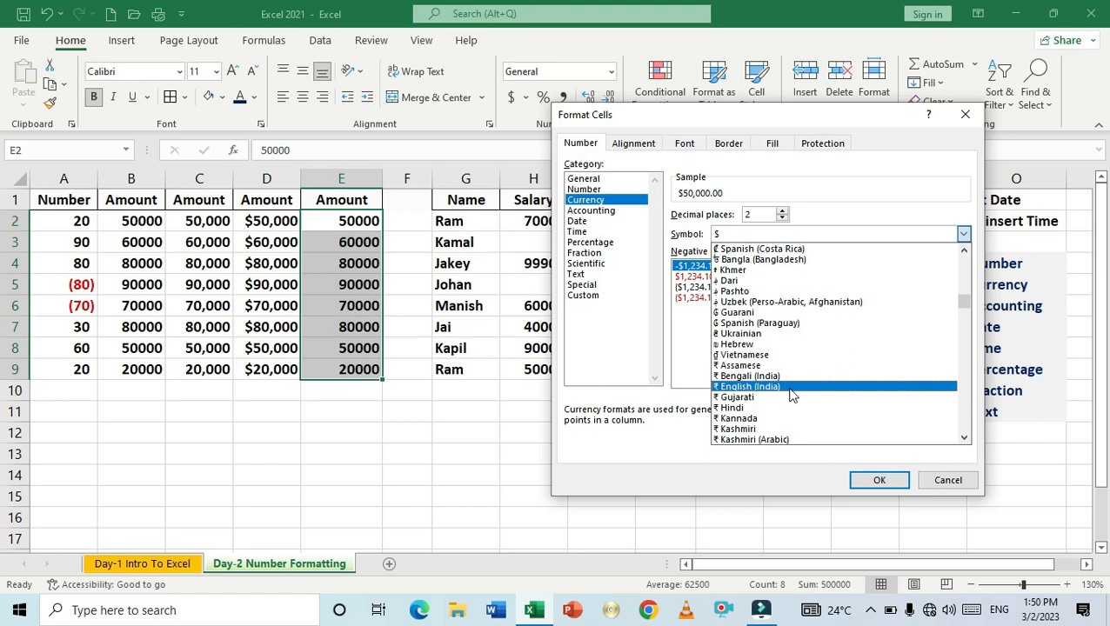
left_click(741, 390)
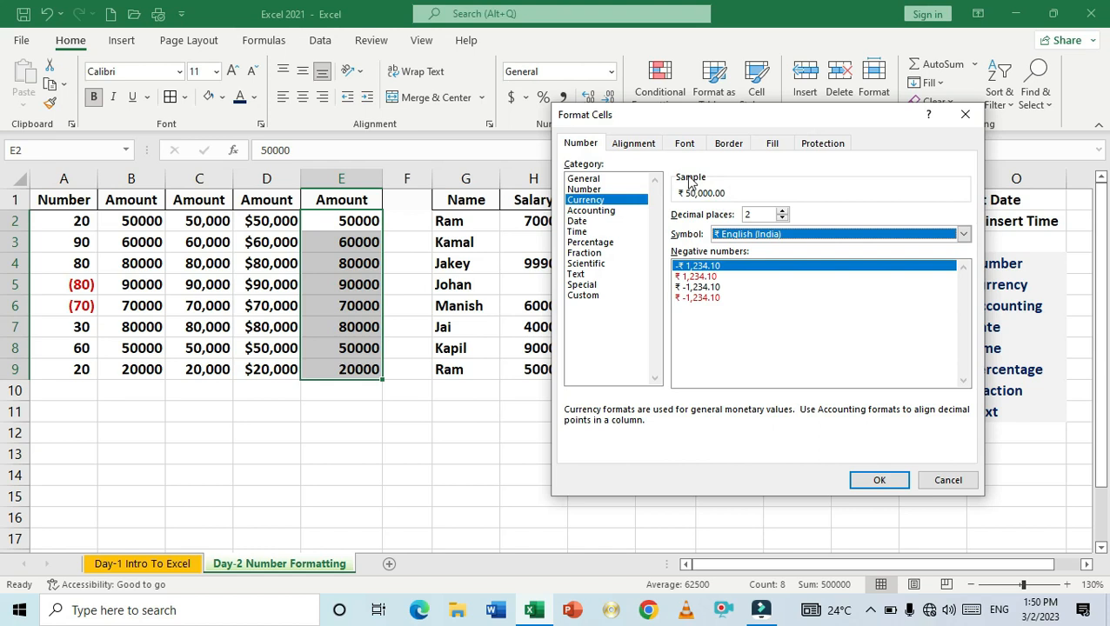
Set the decimal places for E2:E9 to 0 and apply the rupee currency format
left_click(782, 218)
left_click(782, 218)
left_click(882, 481)
left_click(358, 430)
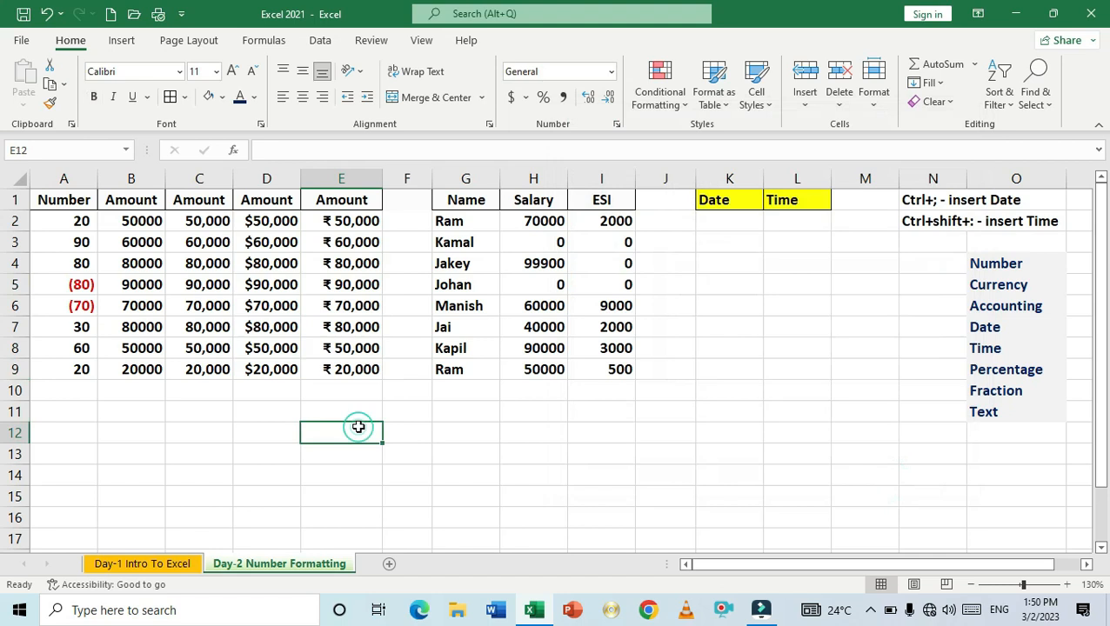
left_click_drag(341, 221, 348, 369)
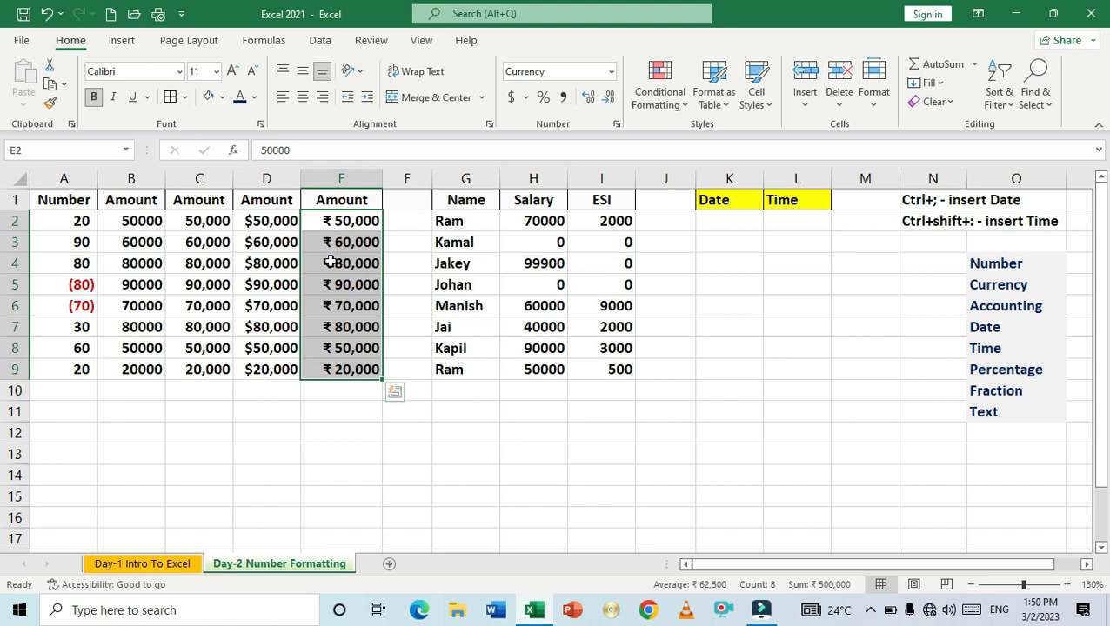
Choose the Currency category with the INR symbol for the amounts in B2:B9
left_click_drag(123, 228, 143, 374)
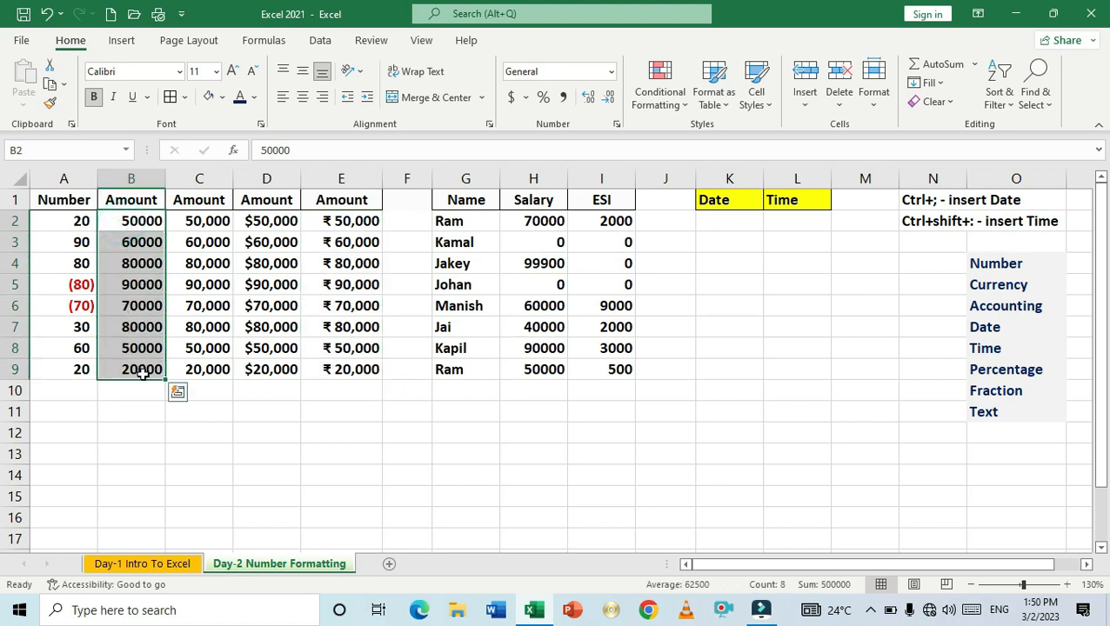
key("ctrl+1")
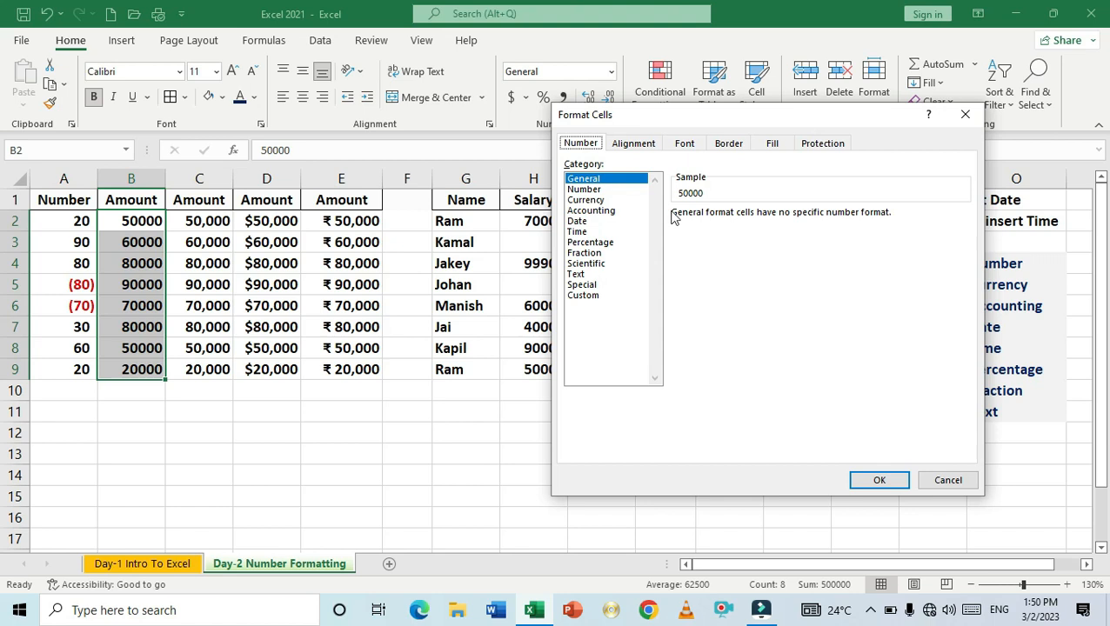
left_click(595, 201)
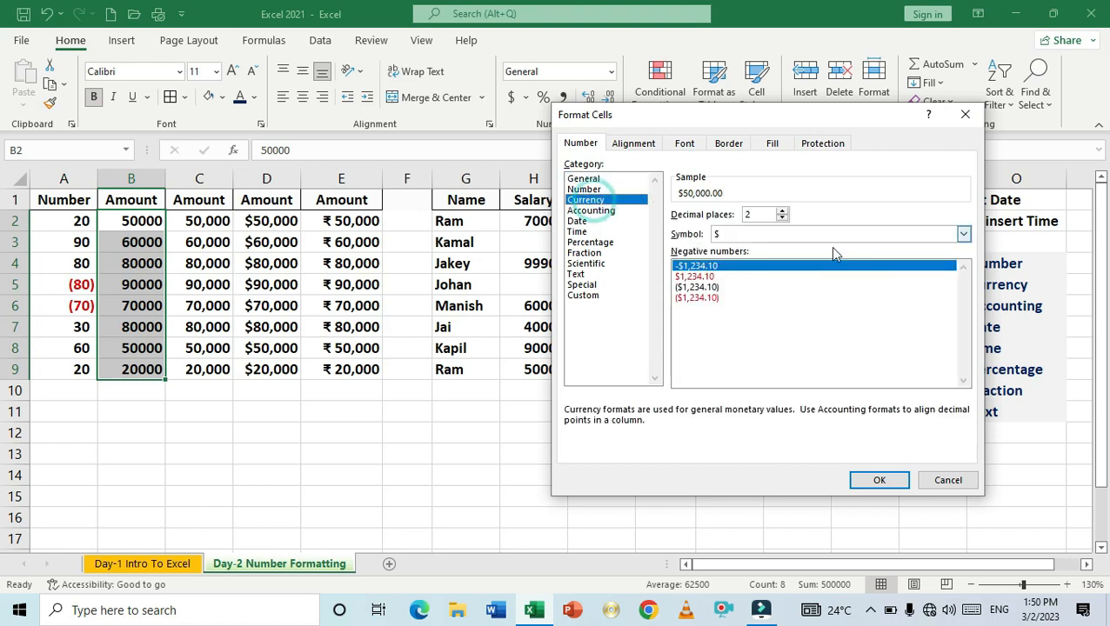
left_click(963, 234)
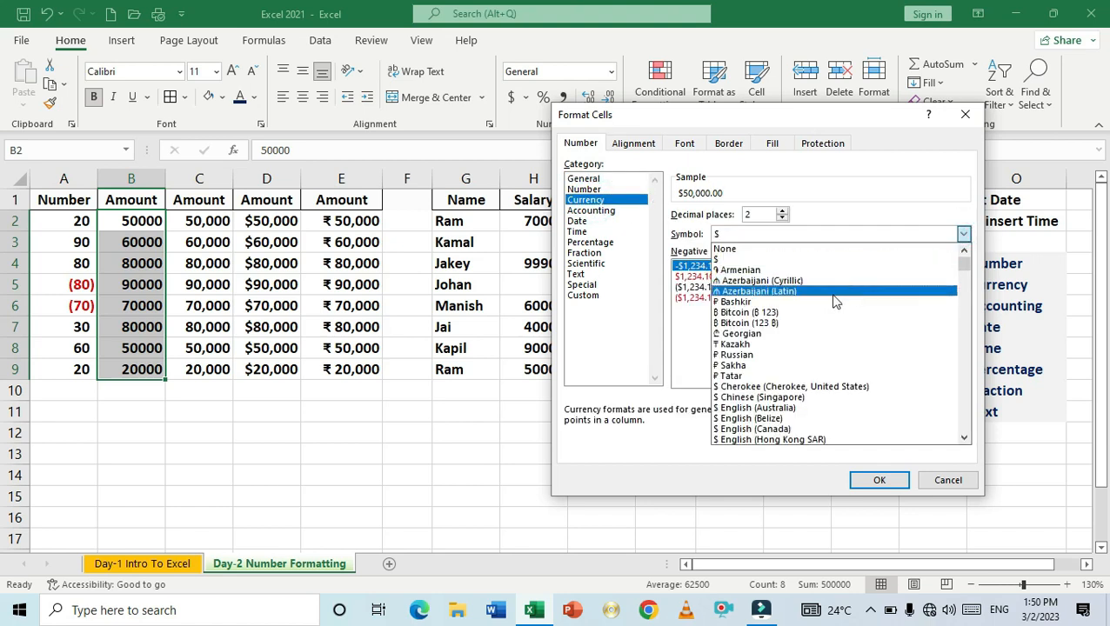
key("i")
key("i")
key("i")
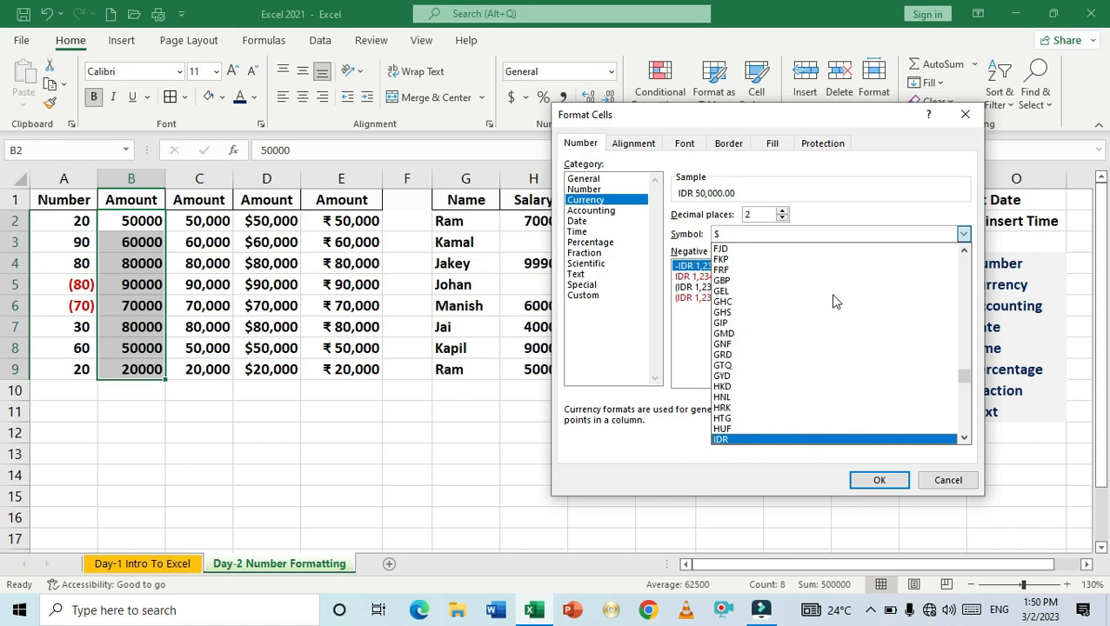
key("i")
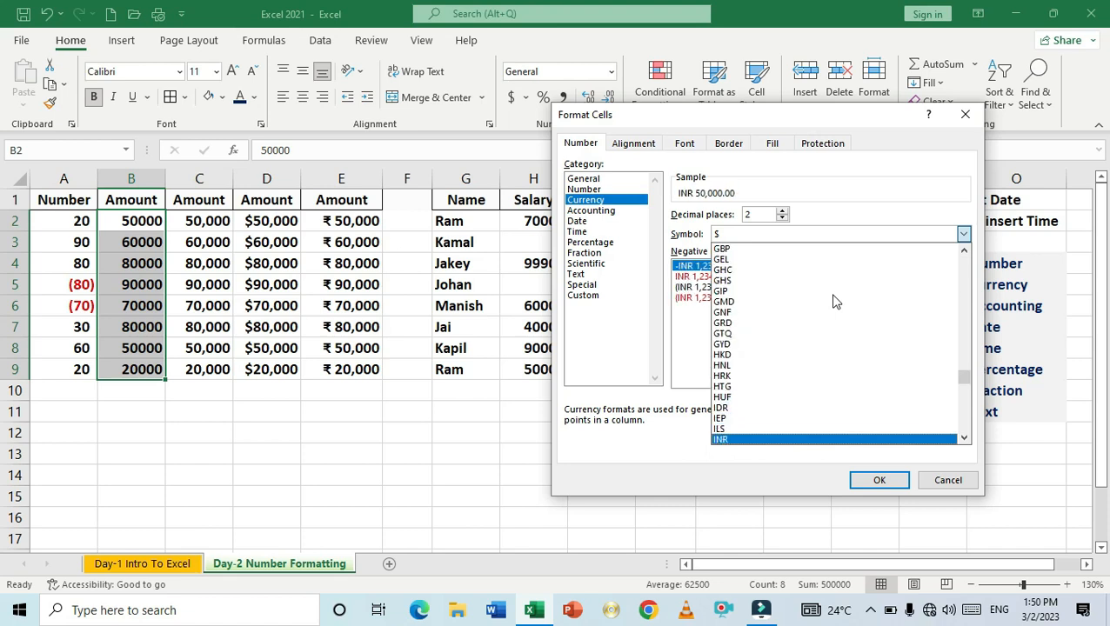
left_click(729, 442)
Set the decimal places for B2:B9 to 0 and apply the INR currency format
left_click(783, 219)
left_click(783, 219)
left_click(783, 218)
left_click(880, 480)
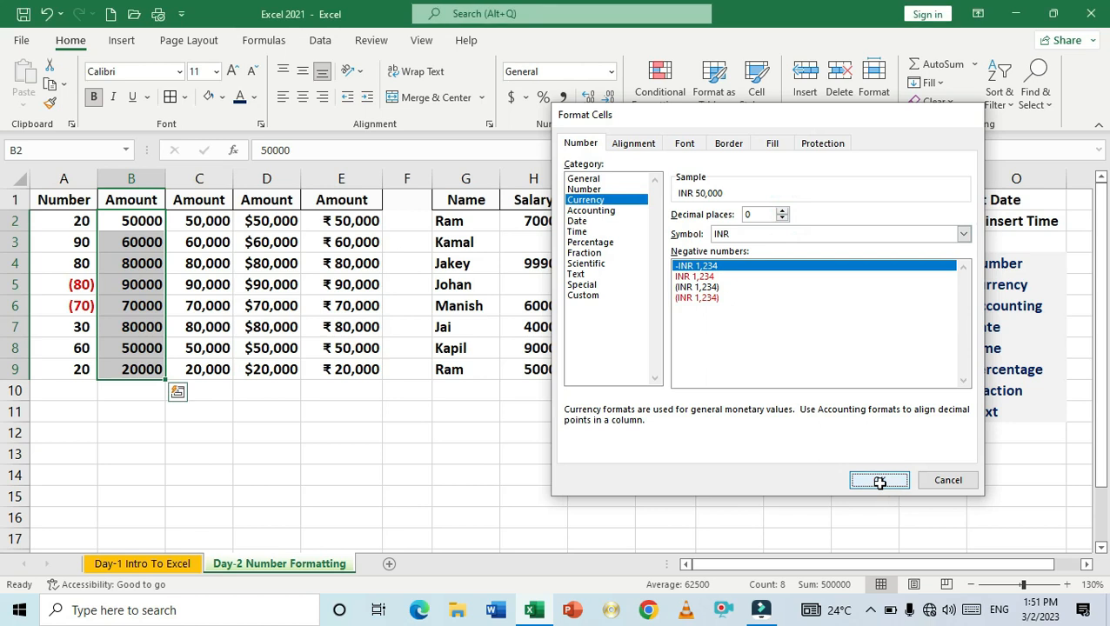
left_click(325, 472)
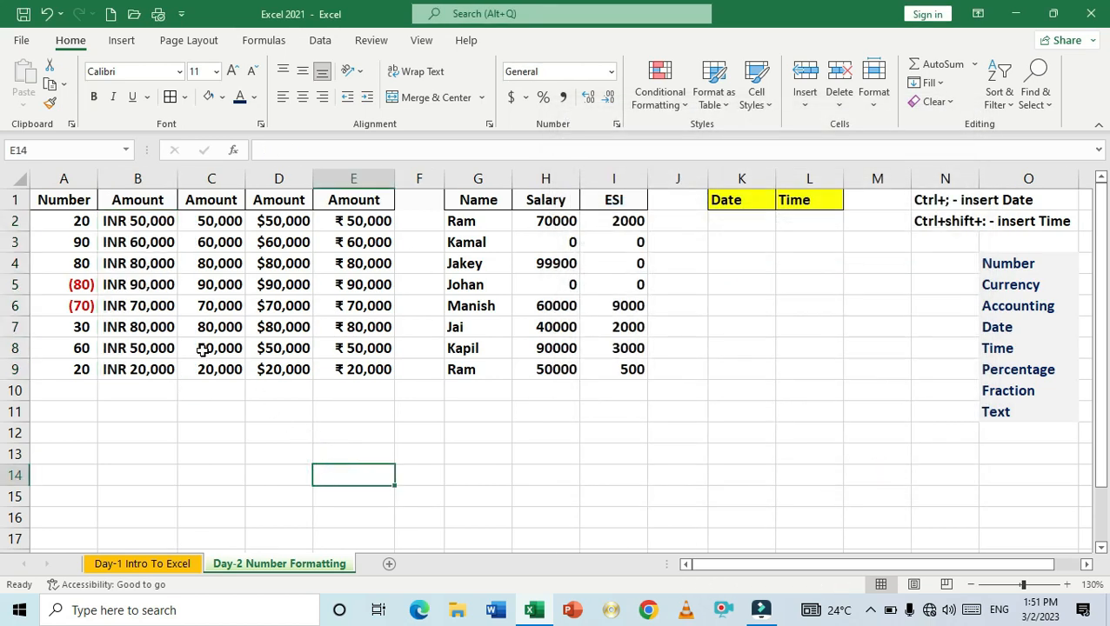
left_click(133, 222)
left_click_drag(133, 222, 145, 374)
left_click(153, 405)
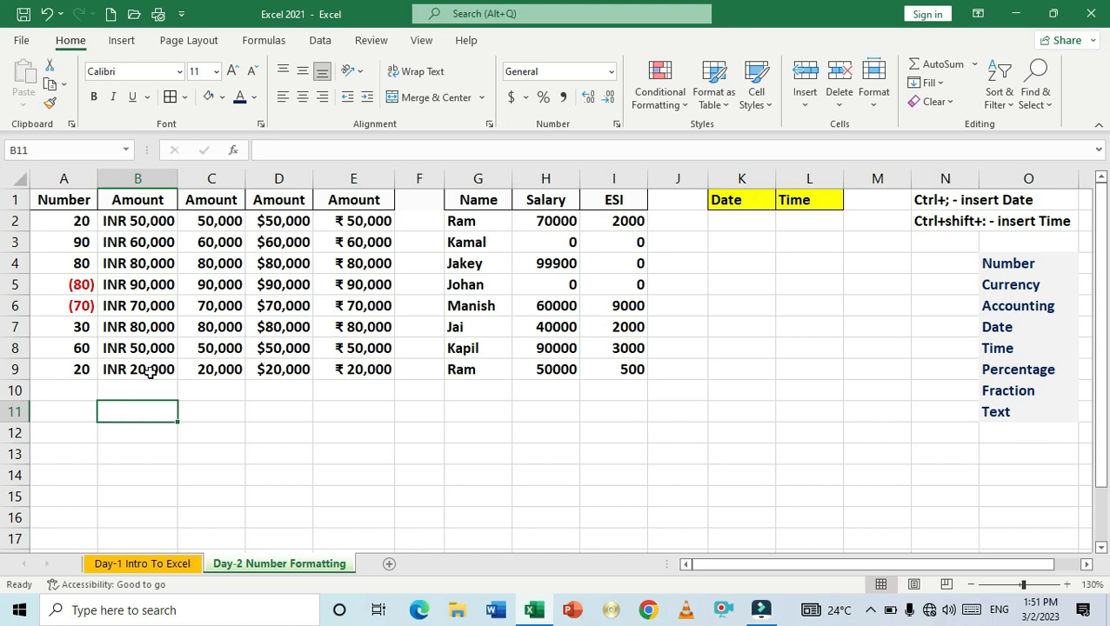
Narrow the empty column F between the amounts and the Name table
left_click_drag(444, 178, 429, 178)
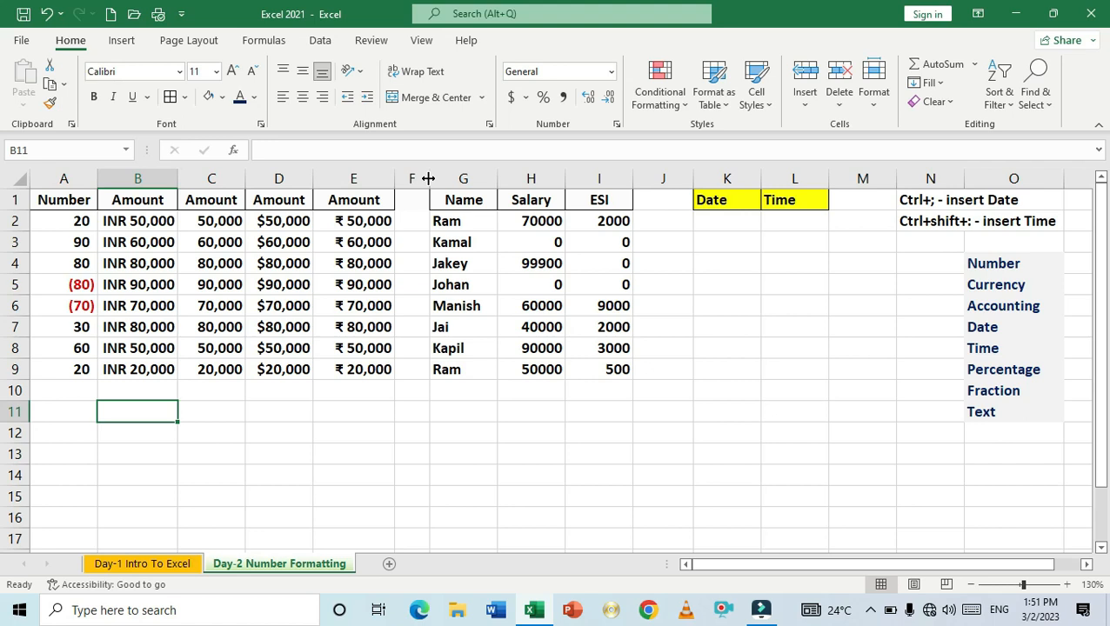
left_click(441, 392)
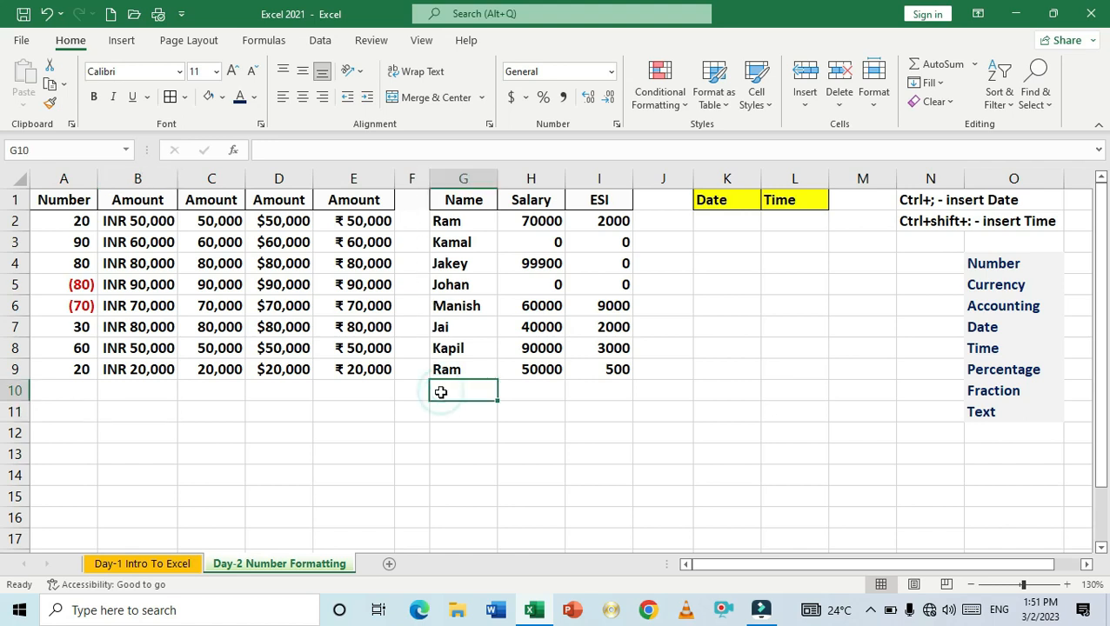
left_click(508, 437)
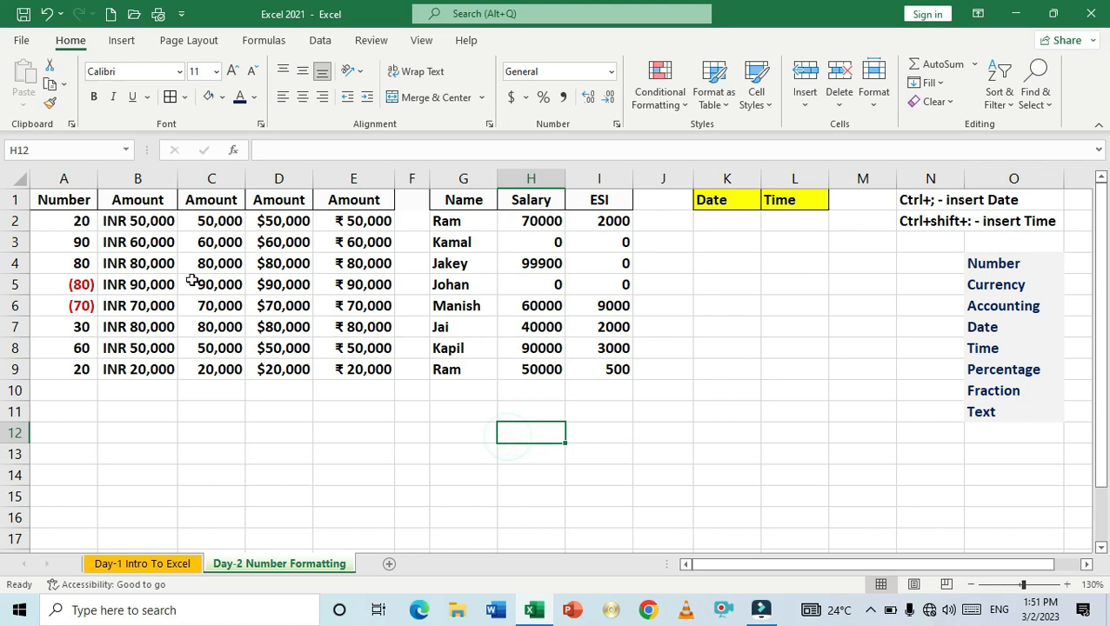
Compare the comma-separated amounts in C2:C9 with the rupee currency amounts in E2:E9
left_click(211, 222)
left_click_drag(211, 222, 223, 363)
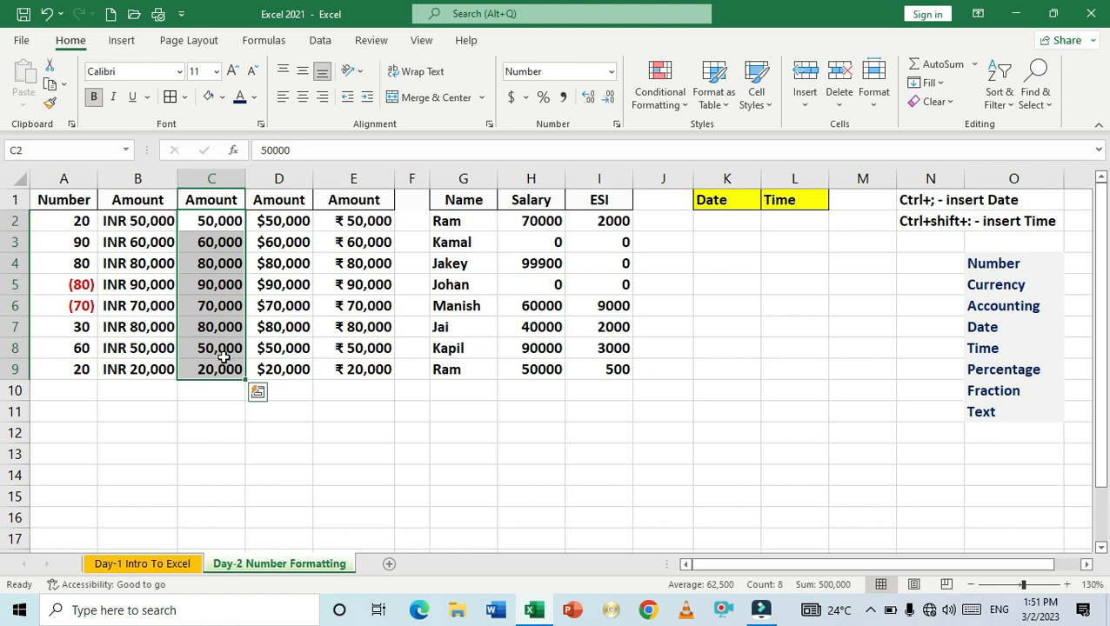
left_click_drag(209, 225, 207, 366)
left_click_drag(351, 219, 353, 368)
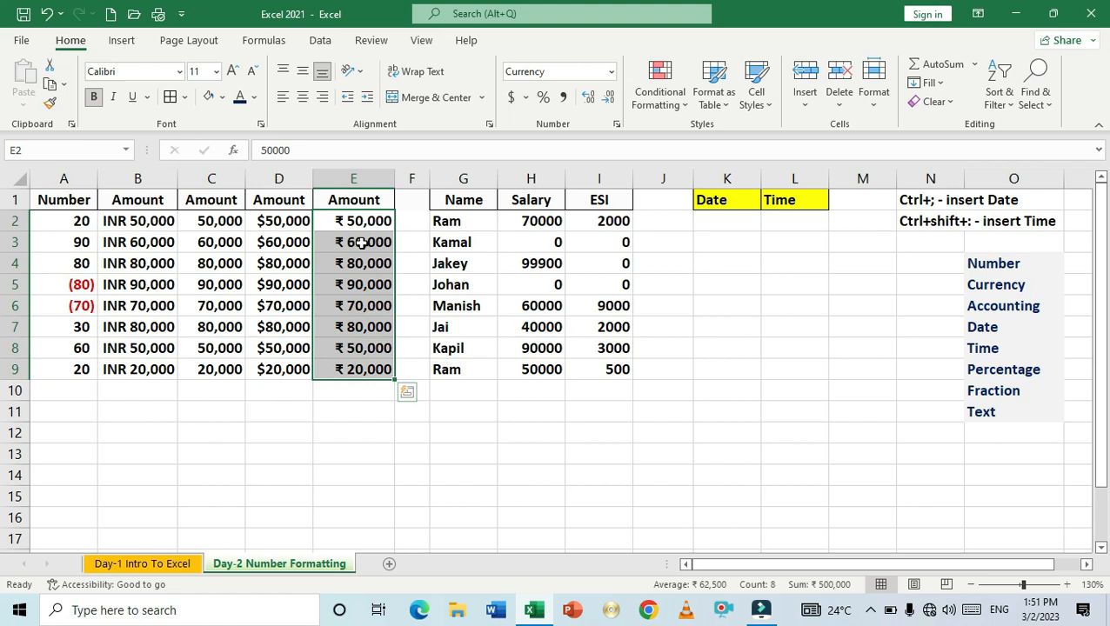
left_click_drag(347, 223, 346, 361)
left_click(559, 428)
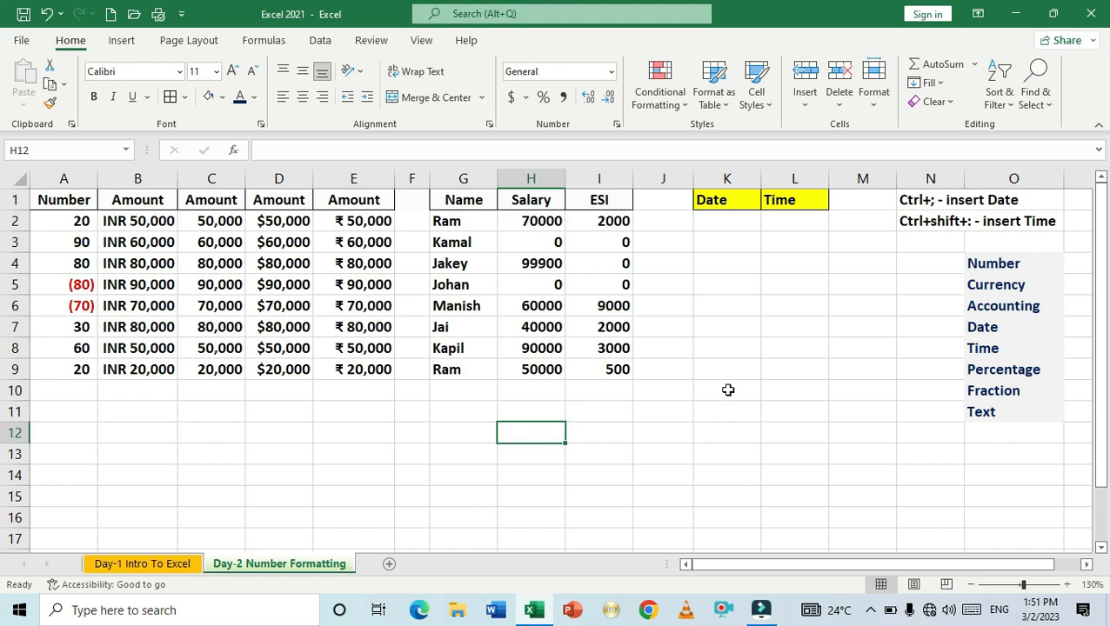
Review the Accounting entry in the format list and the zero Salary and ESI values in H3 and I3
left_click(996, 305)
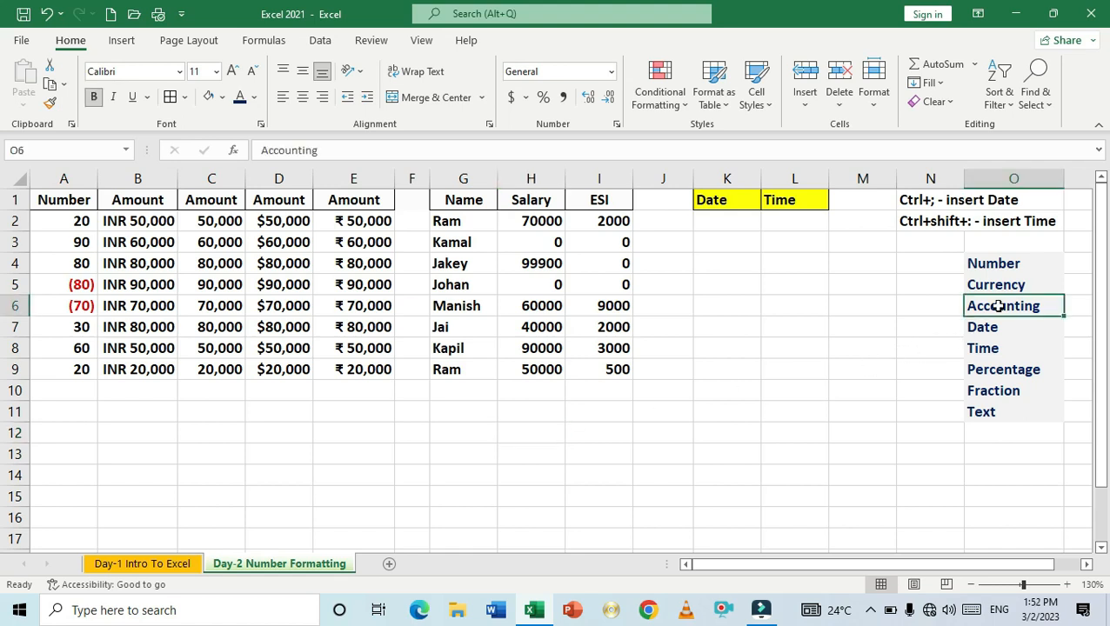
left_click(865, 332)
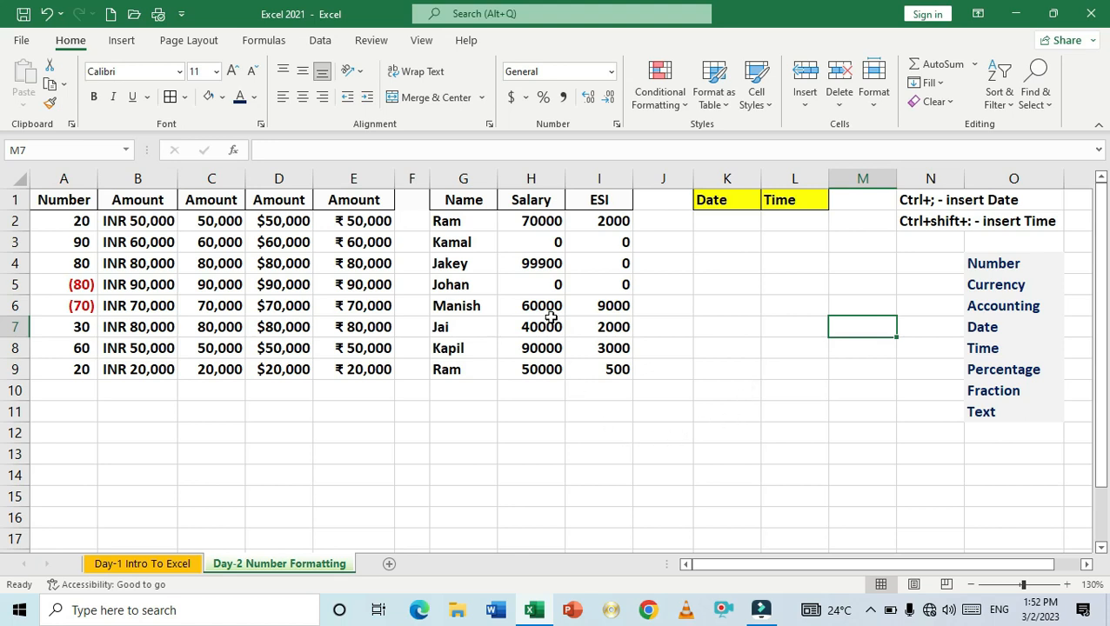
left_click(539, 242)
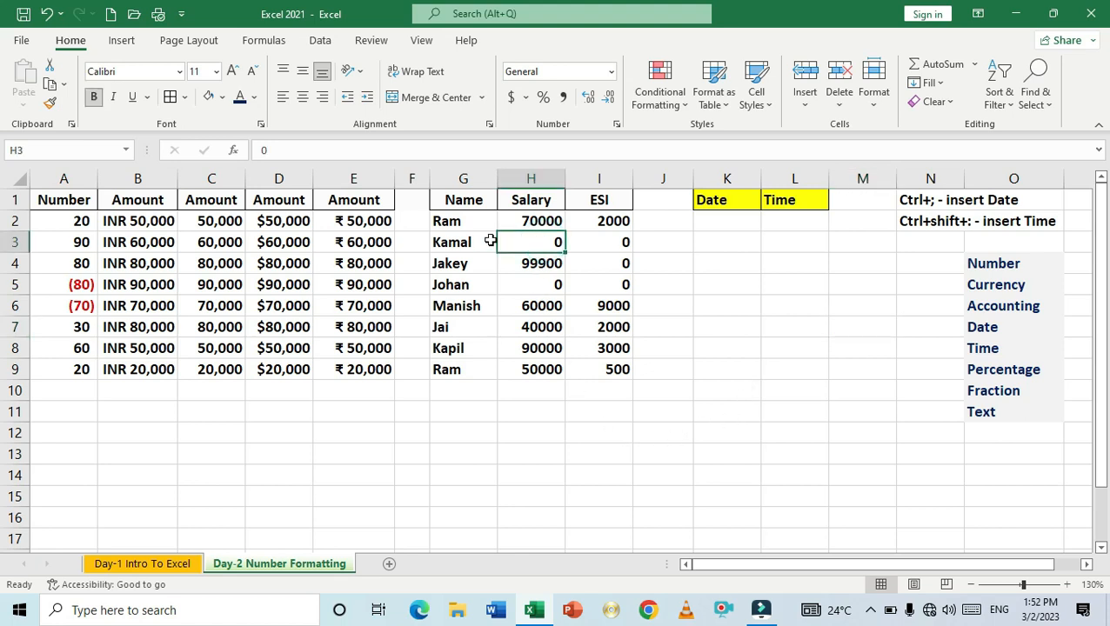
left_click(611, 244)
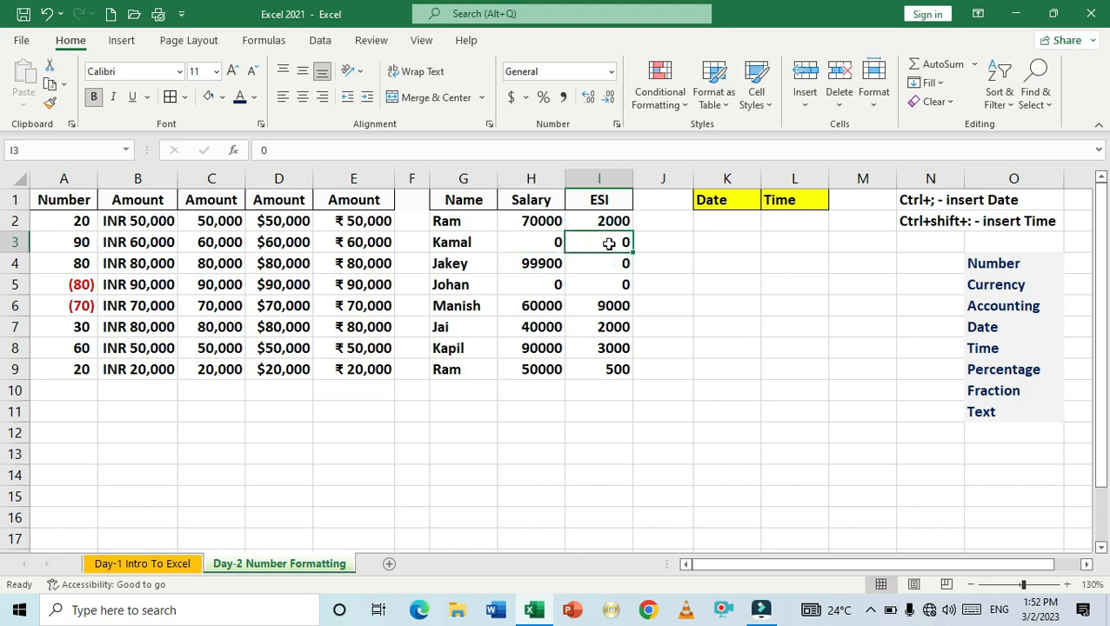
left_click(547, 242)
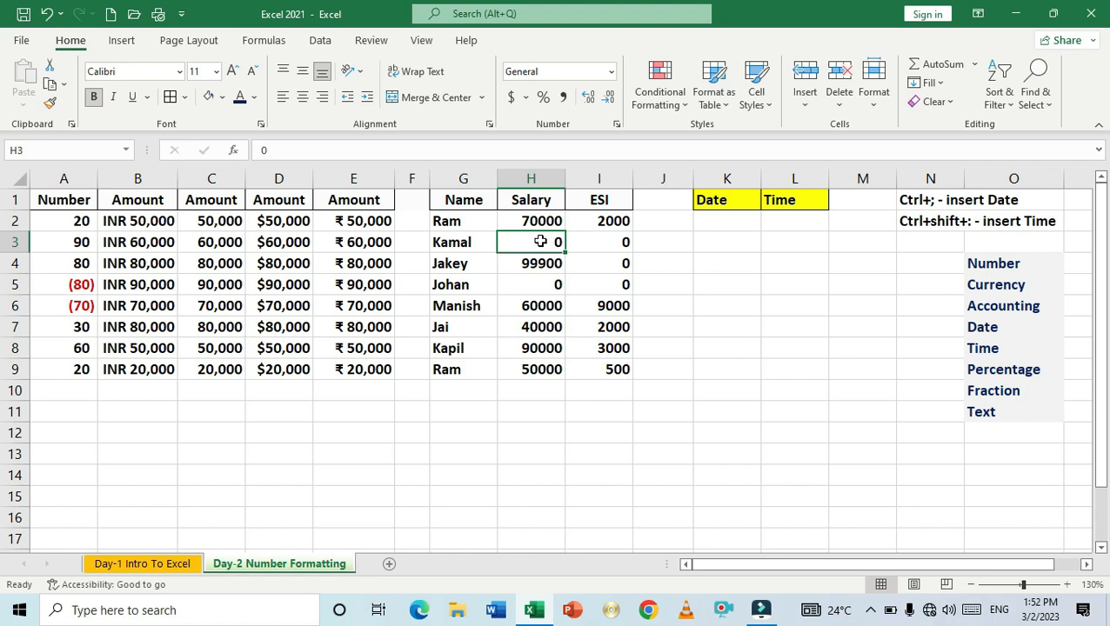
Format the Salary and ESI values in H2:I9 as Accounting with 0 decimal places and the symbol set to None
left_click_drag(528, 218, 607, 367)
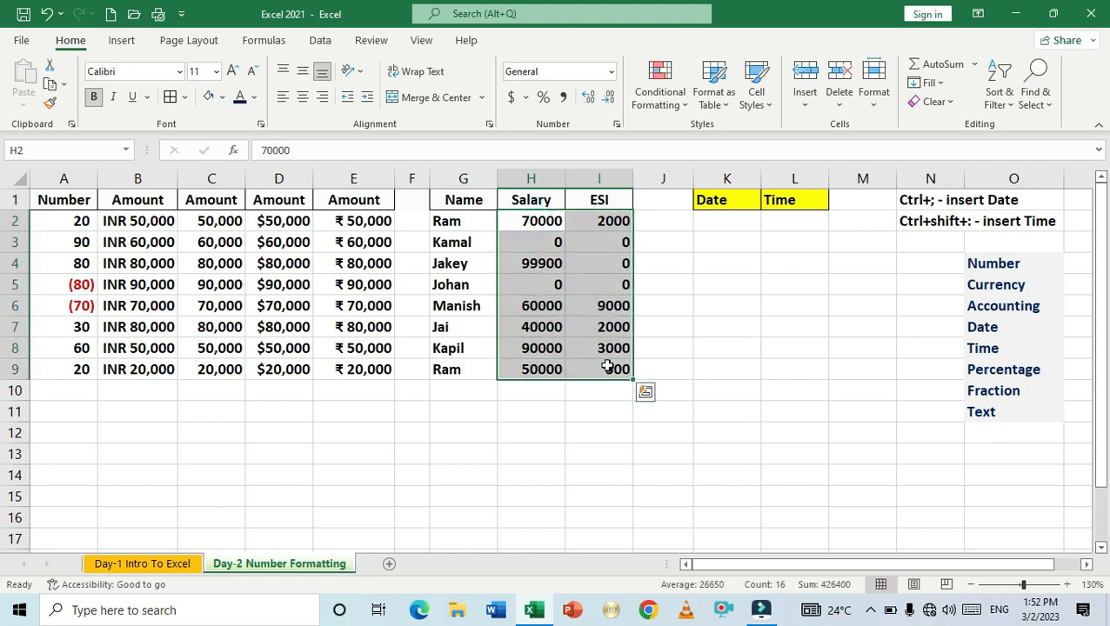
key("ctrl+1")
left_click_drag(686, 122, 831, 119)
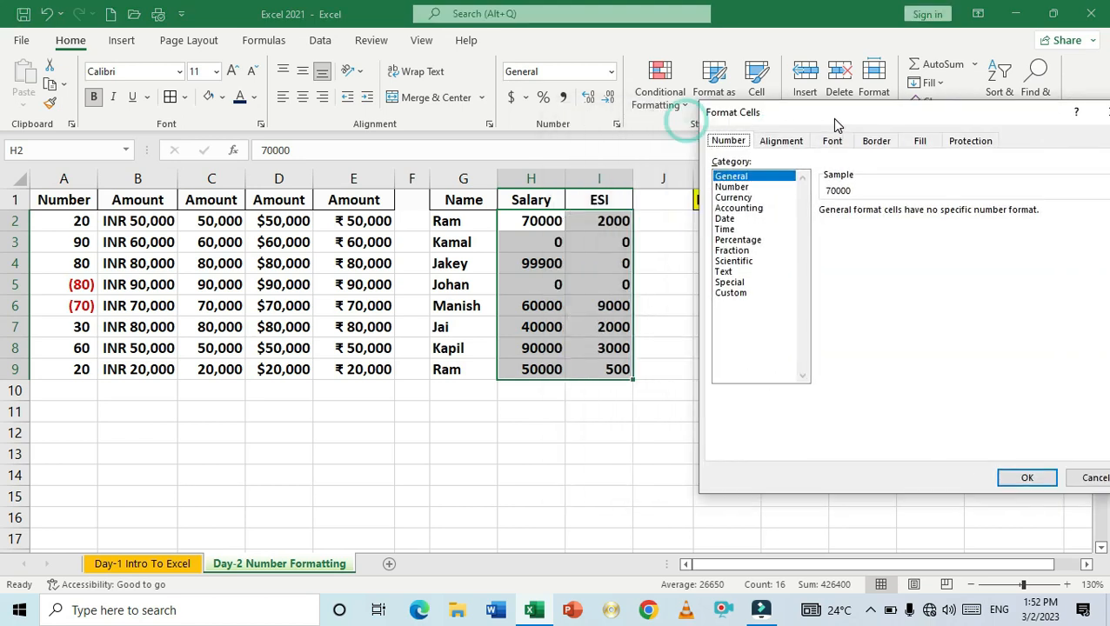
left_click(737, 209)
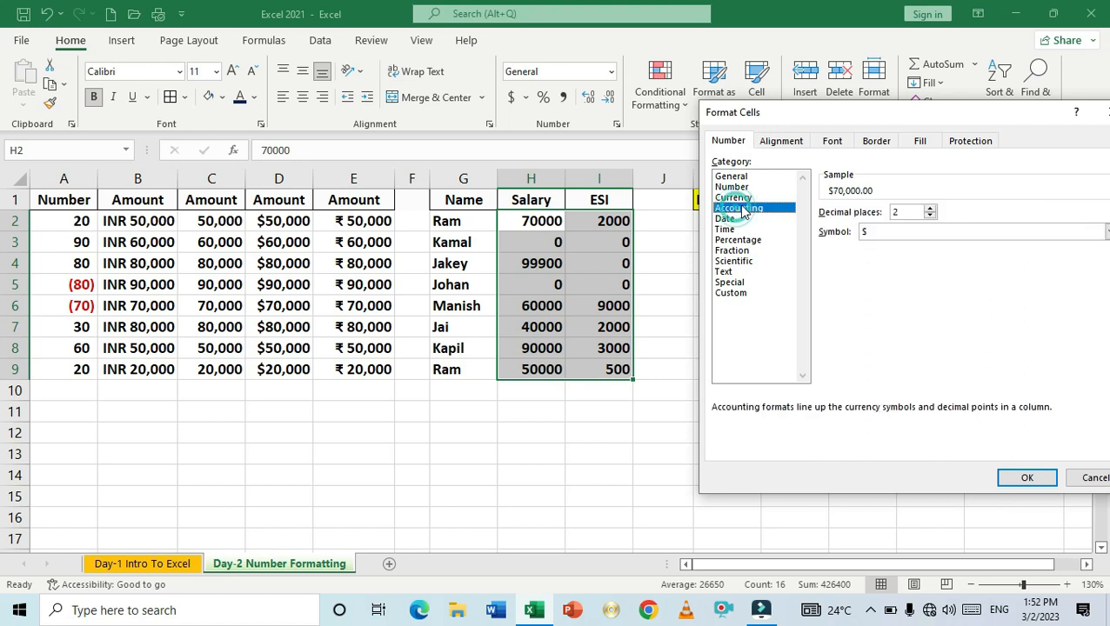
left_click_drag(881, 117, 834, 84)
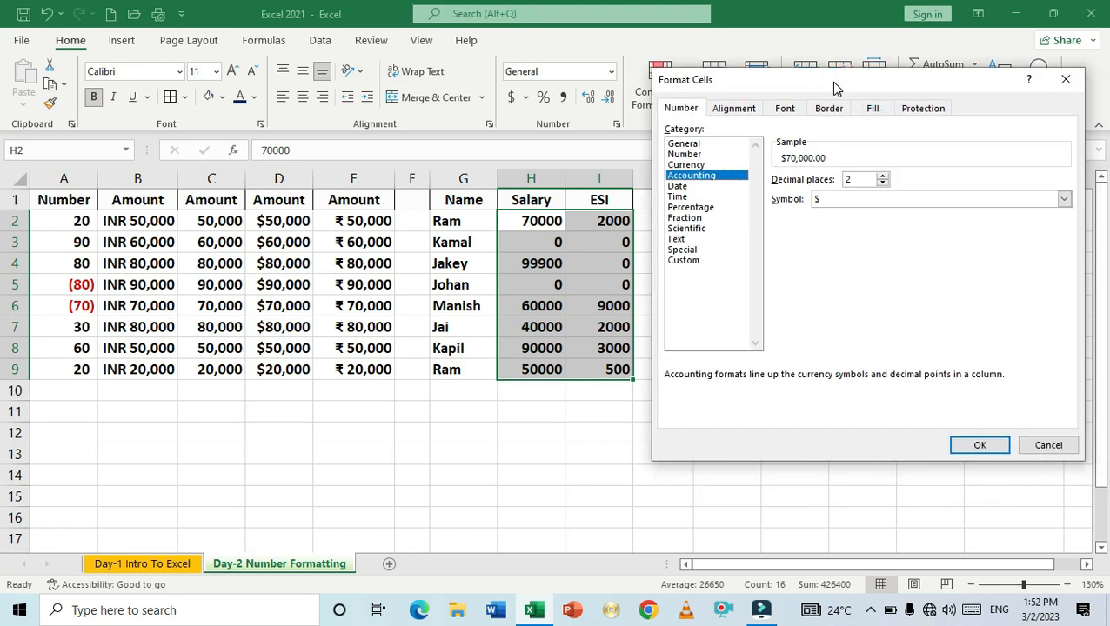
double_click(883, 183)
left_click(883, 183)
left_click(1063, 199)
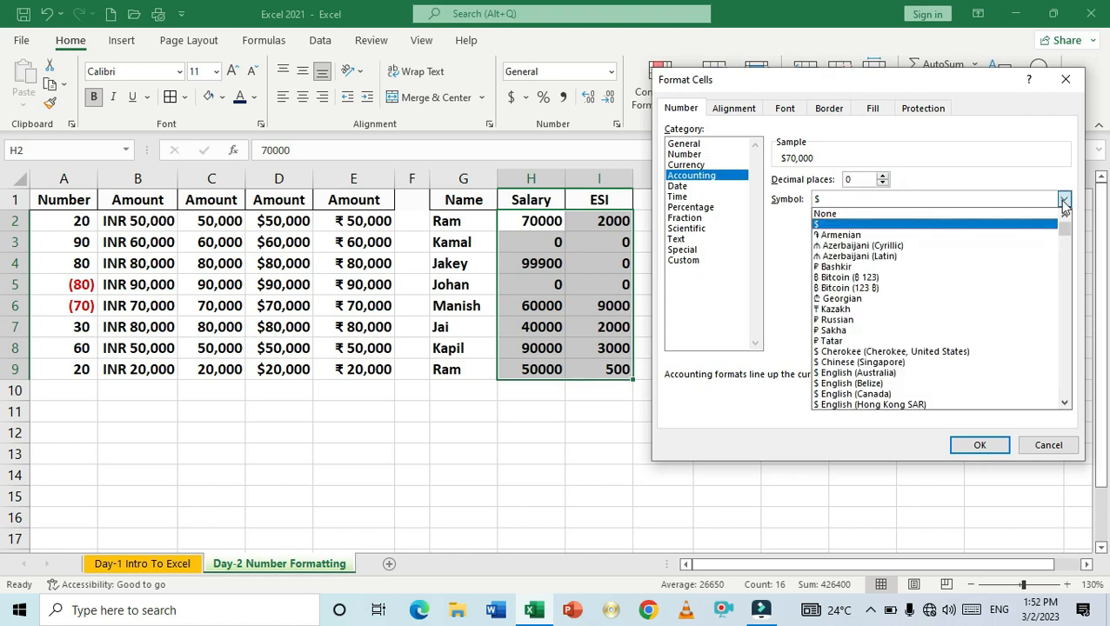
left_click(843, 215)
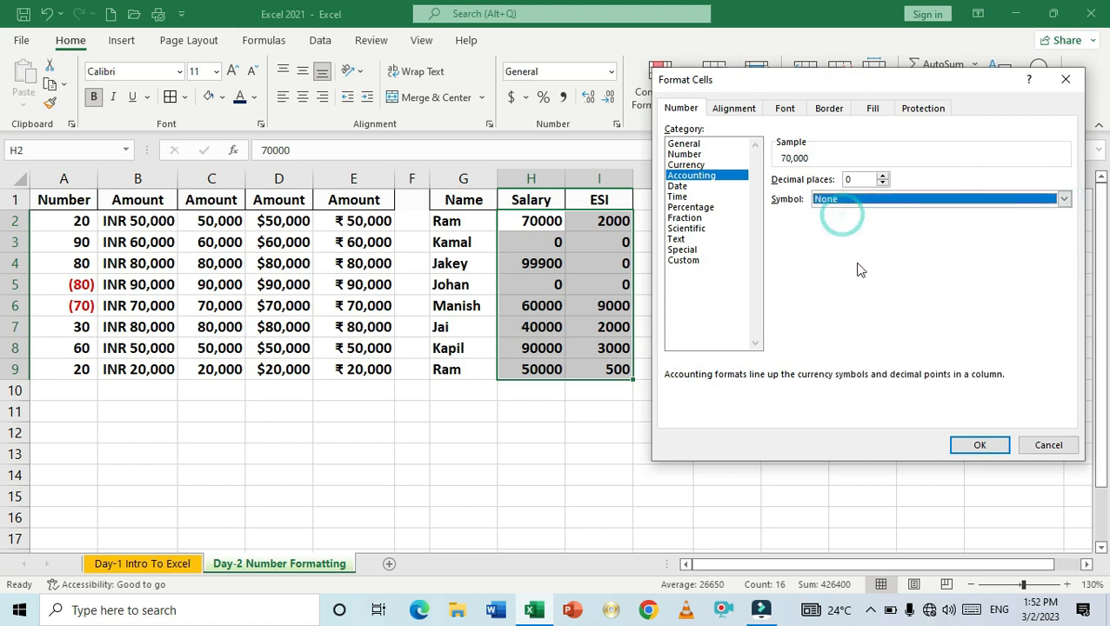
left_click(979, 446)
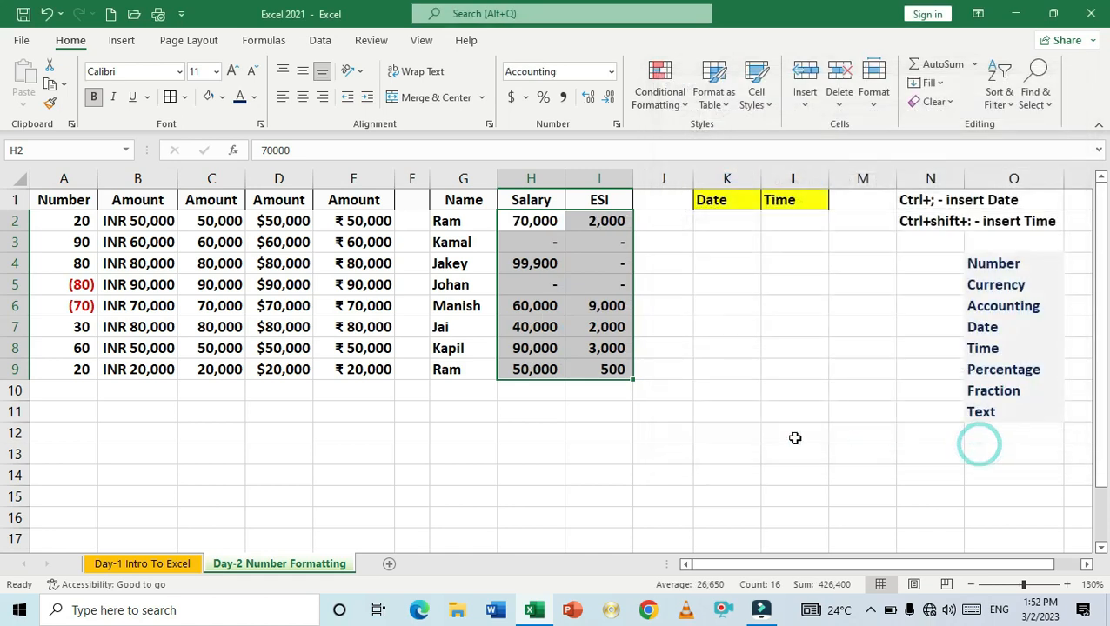
left_click(560, 416)
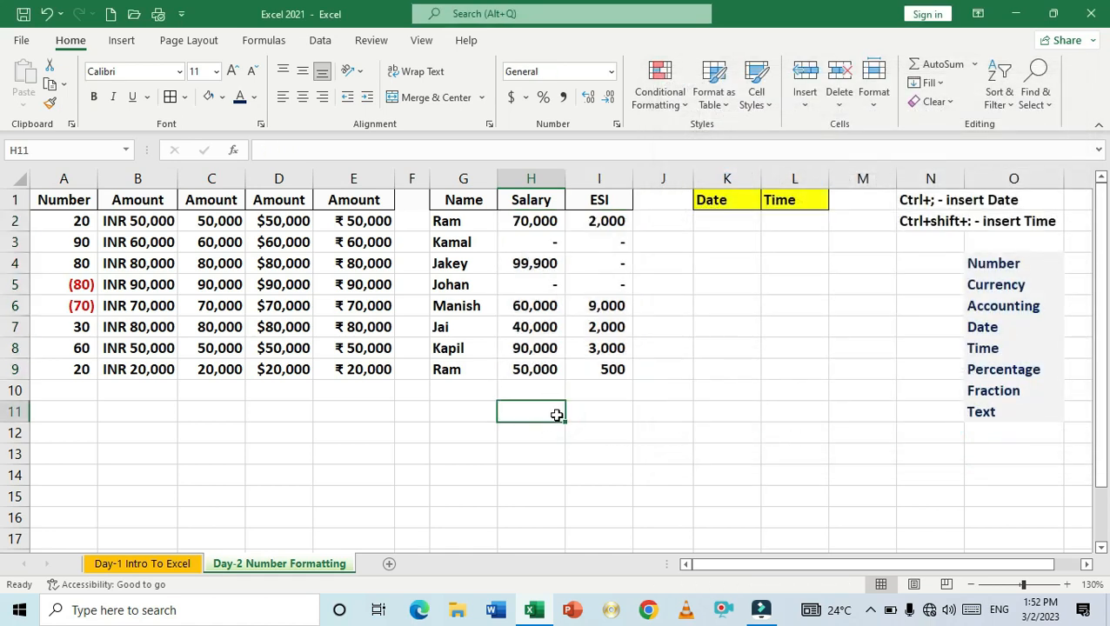
Inspect the stored values behind the dashes in the ESI column, checking cells I4, I3 and I5
left_click(601, 262)
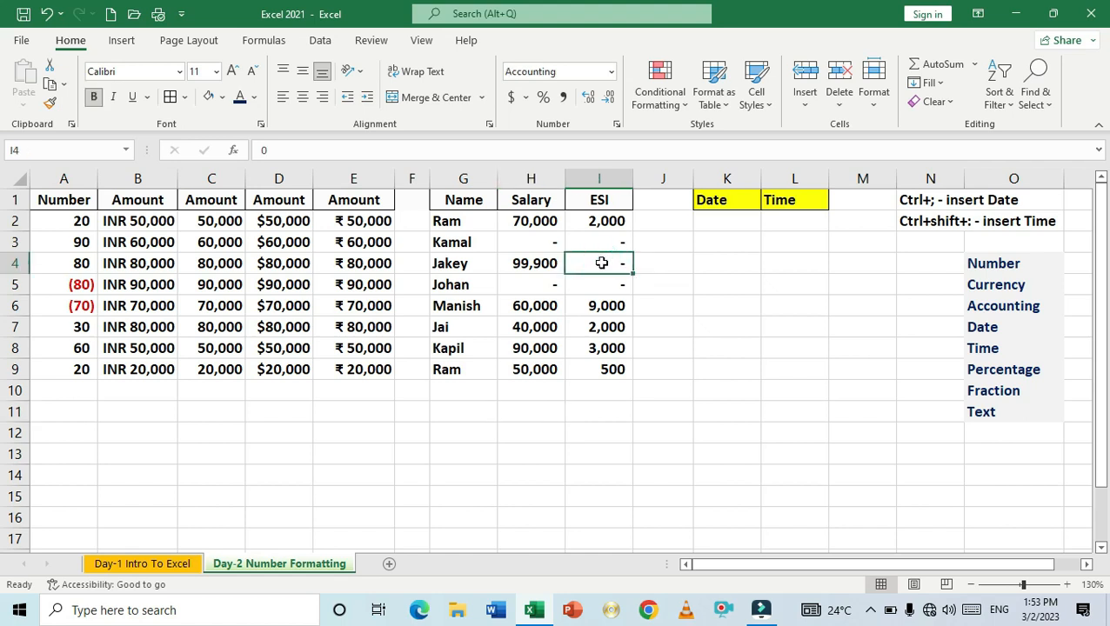
double_click(602, 262)
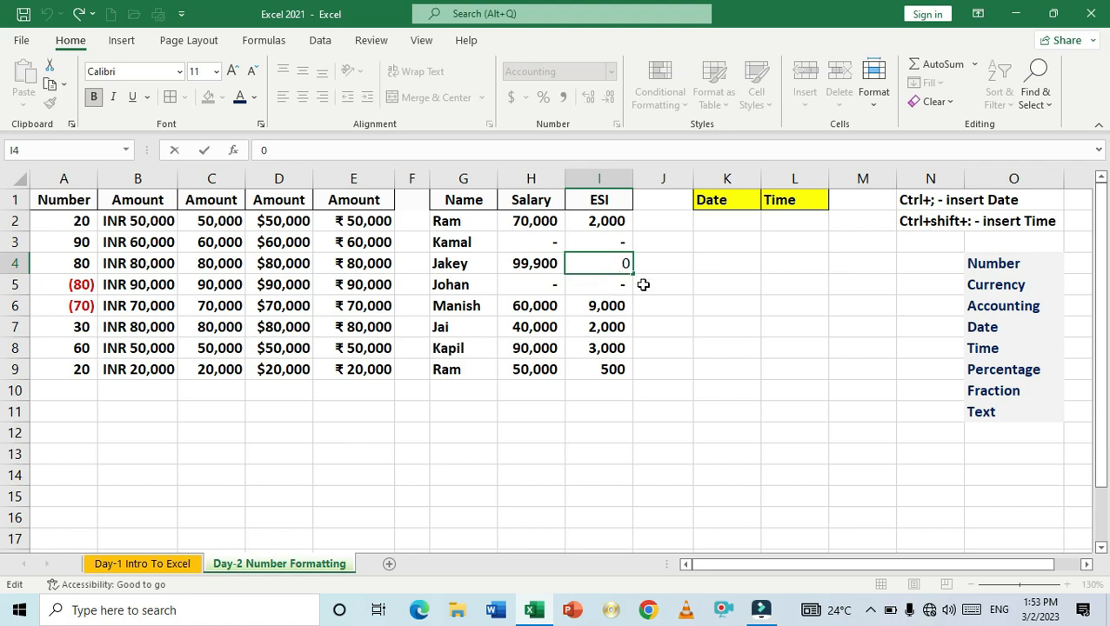
left_click(644, 285)
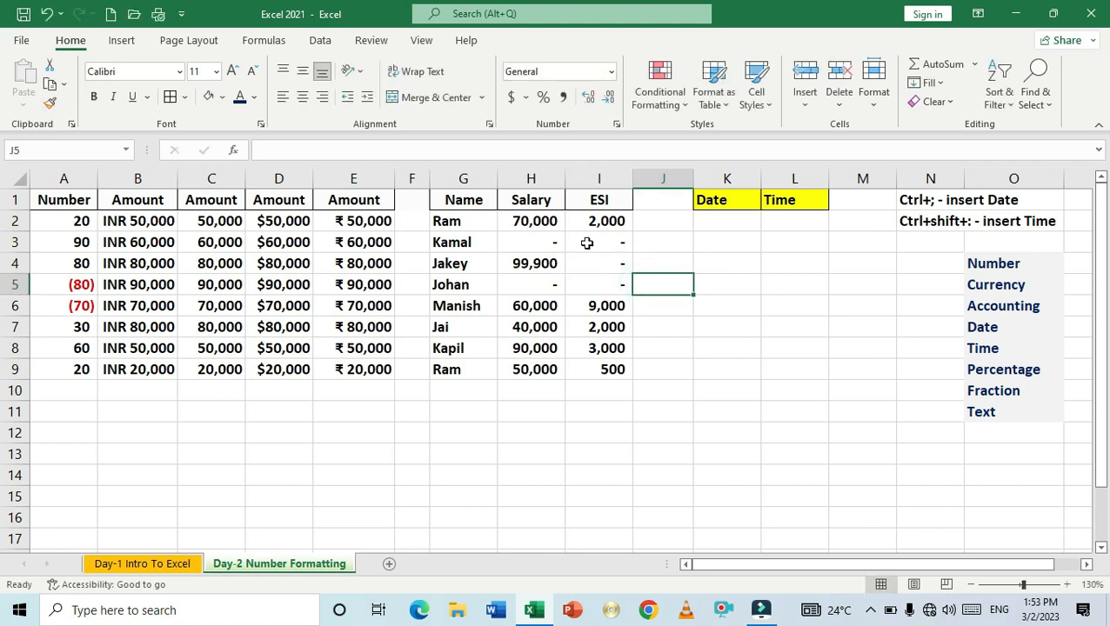
left_click_drag(588, 222, 609, 358)
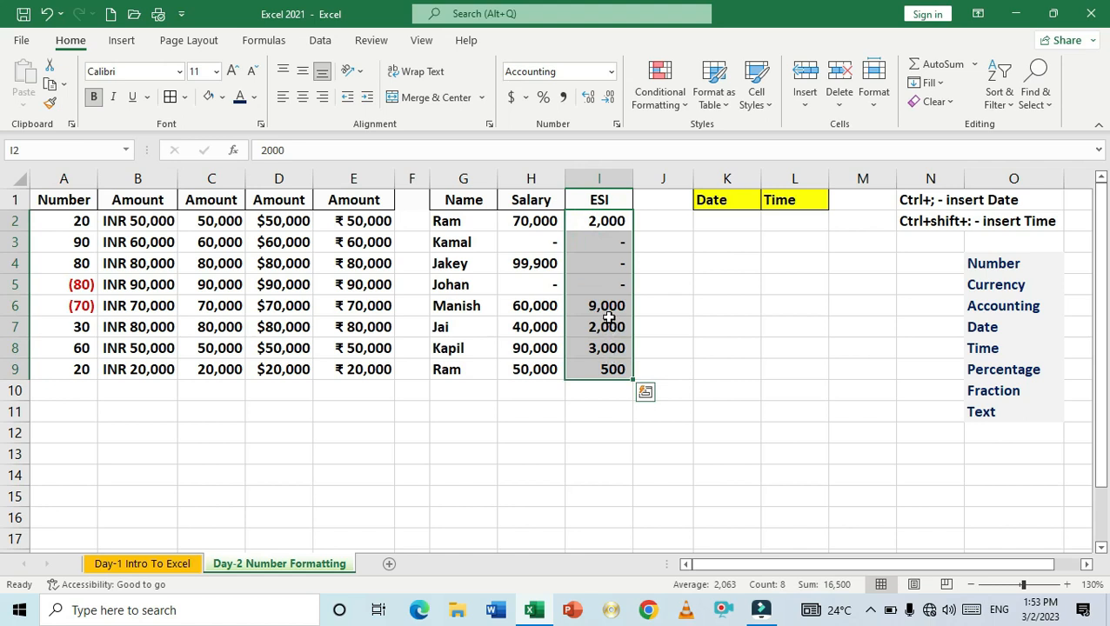
left_click(616, 240)
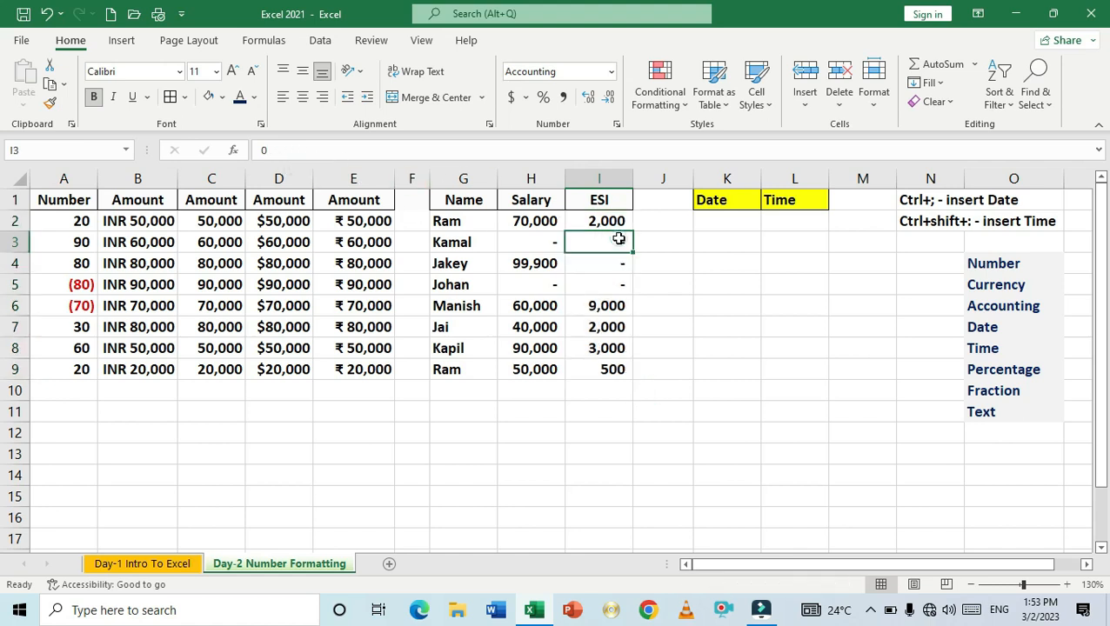
left_click(576, 285)
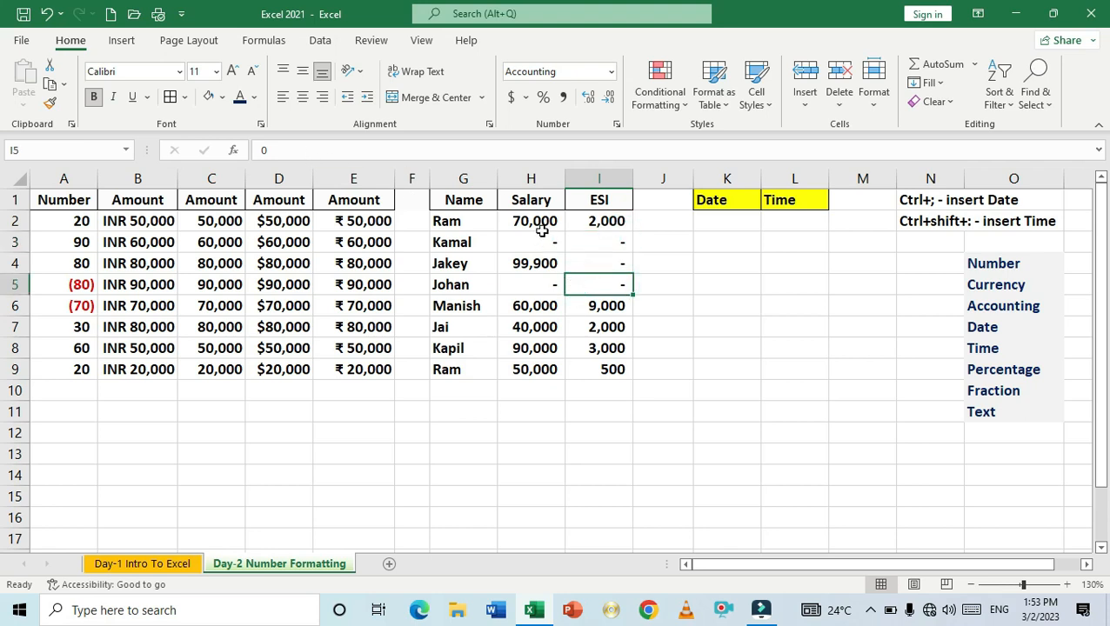
Apply the General format to the Salary and ESI values in H2:I9 and undo that change
left_click_drag(538, 219, 609, 365)
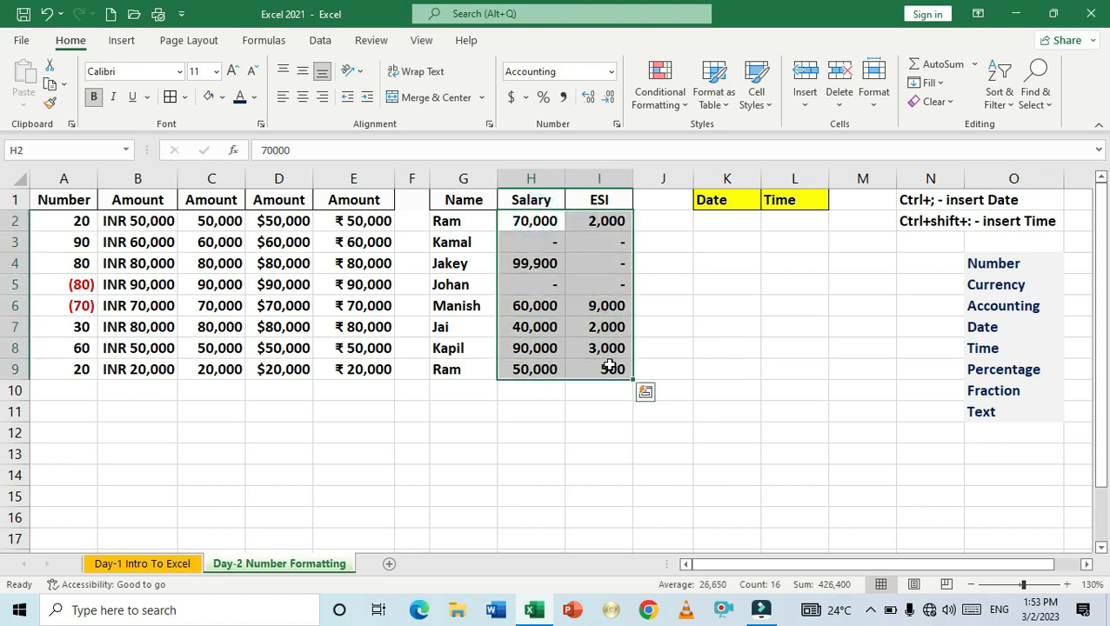
key("ctrl+1")
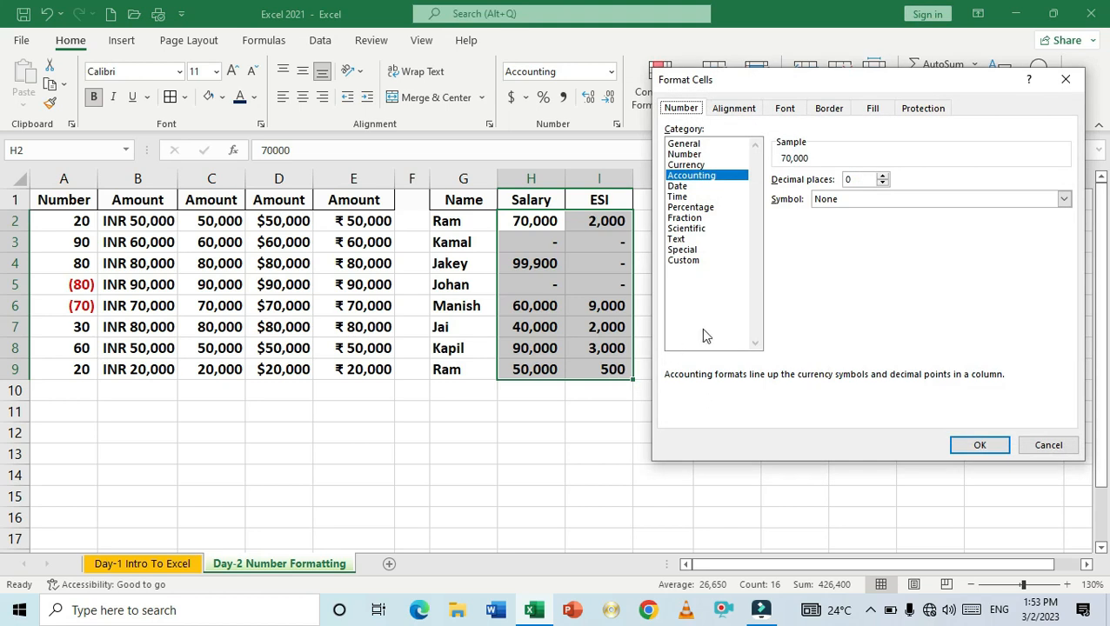
left_click(683, 143)
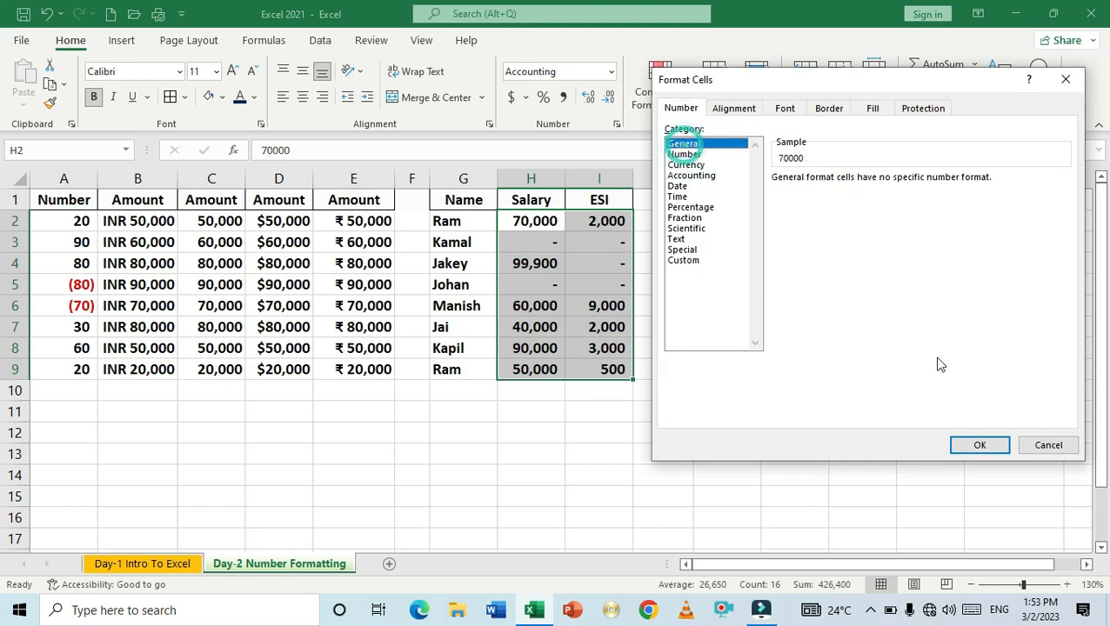
left_click(981, 446)
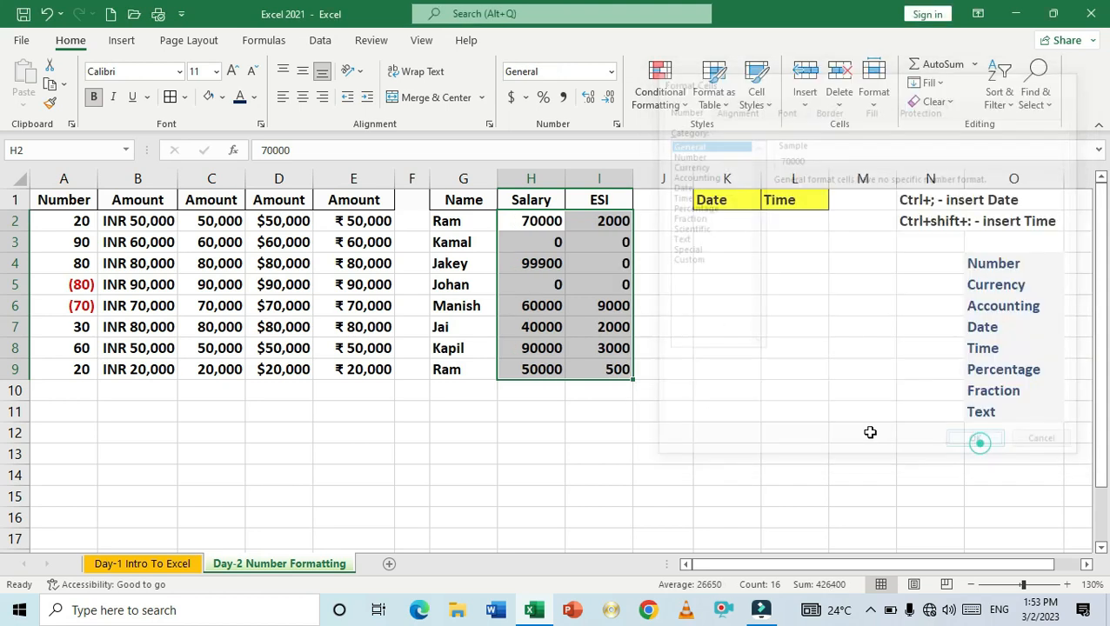
left_click(587, 409)
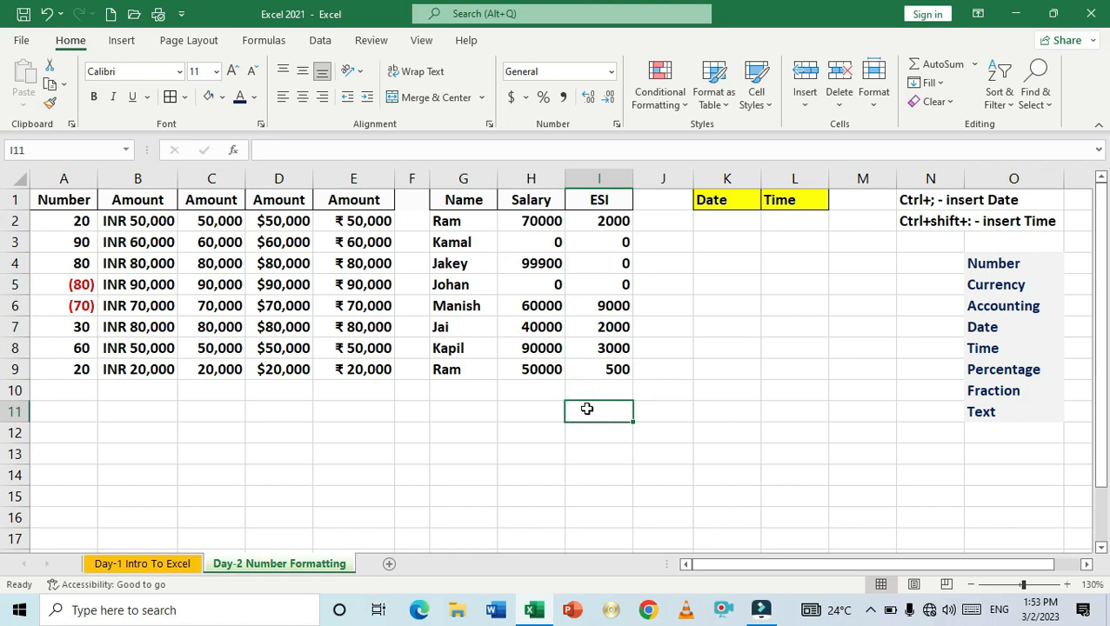
key("ctrl+z")
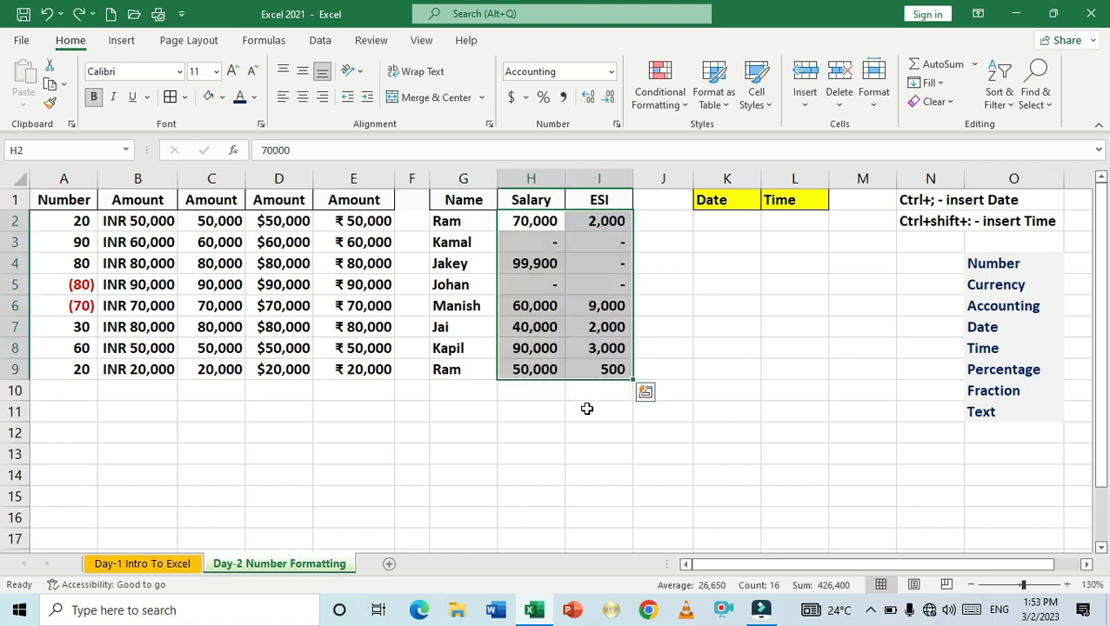
left_click(588, 408)
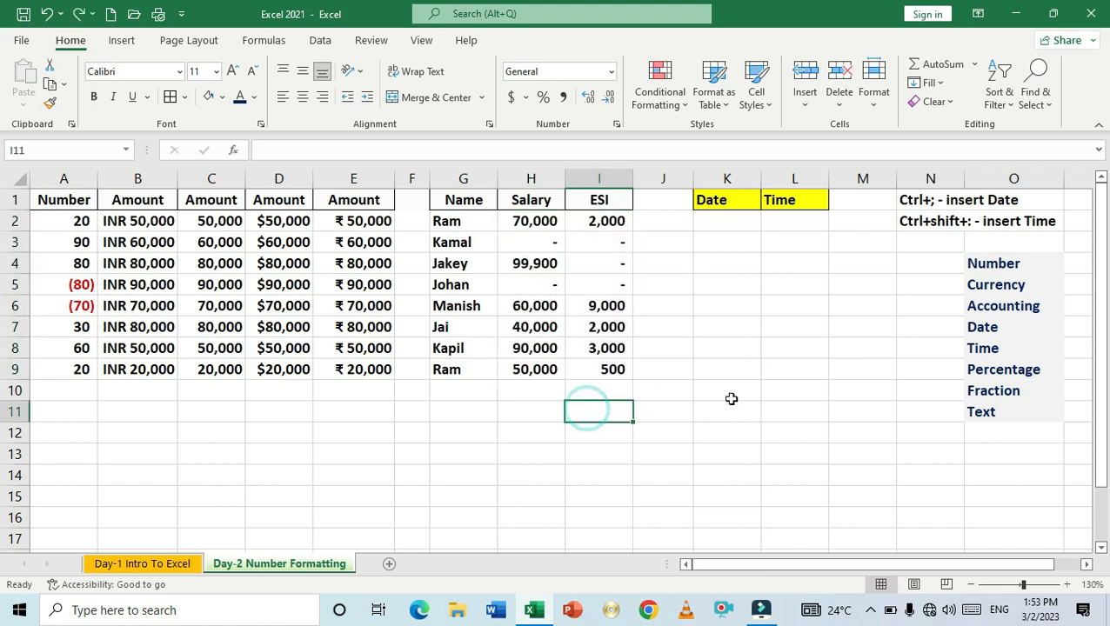
Insert the current date in K2 under the Date header
left_click(987, 329)
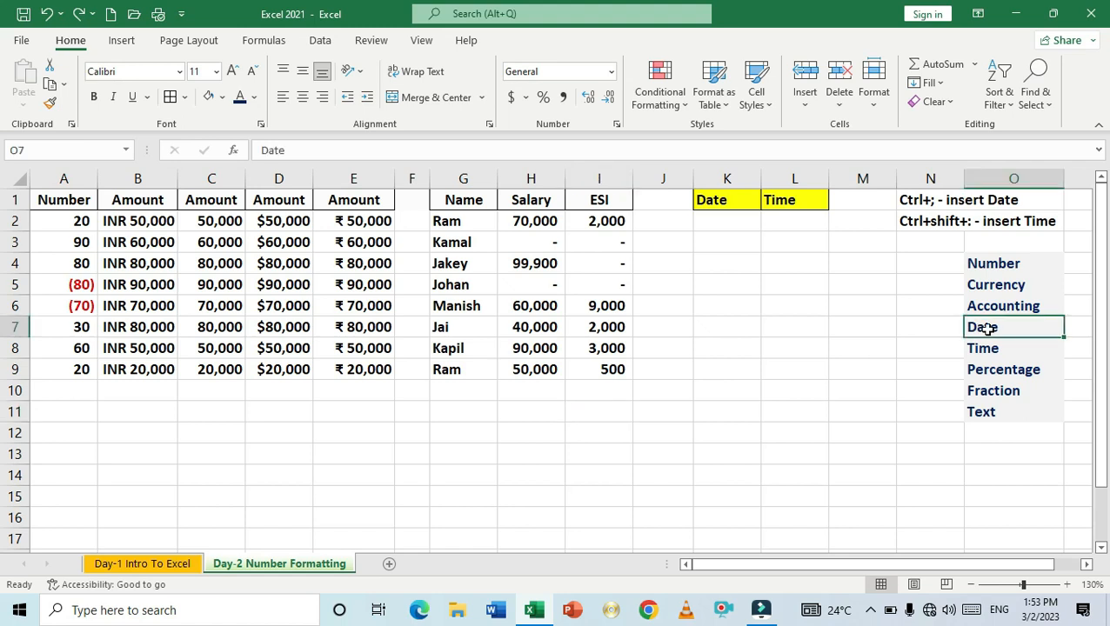
left_click(858, 301)
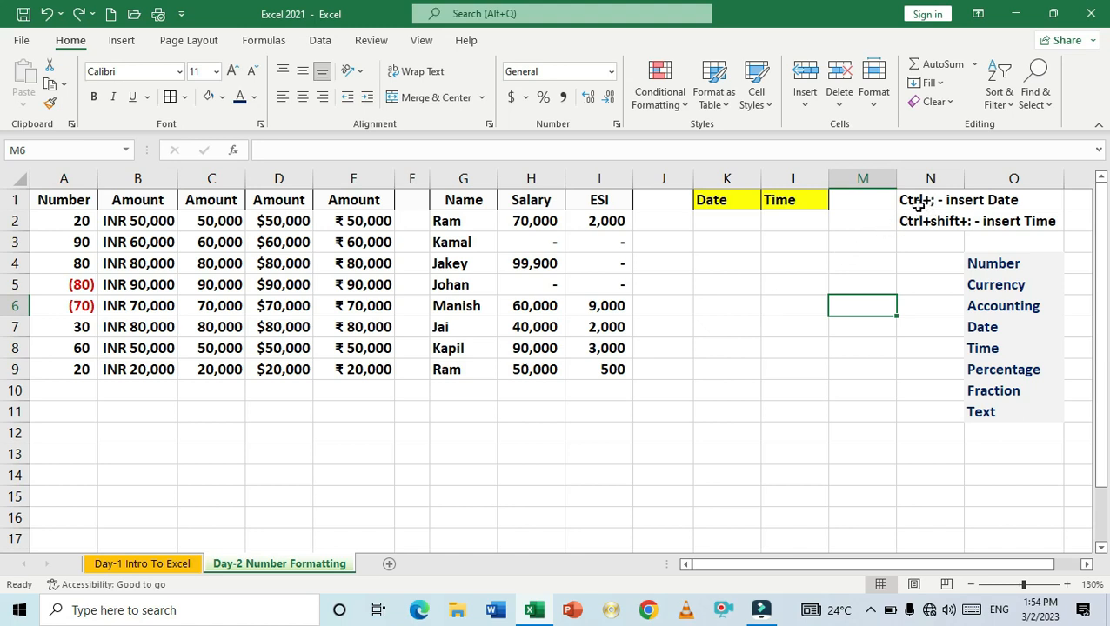
left_click(727, 223)
left_click(727, 223)
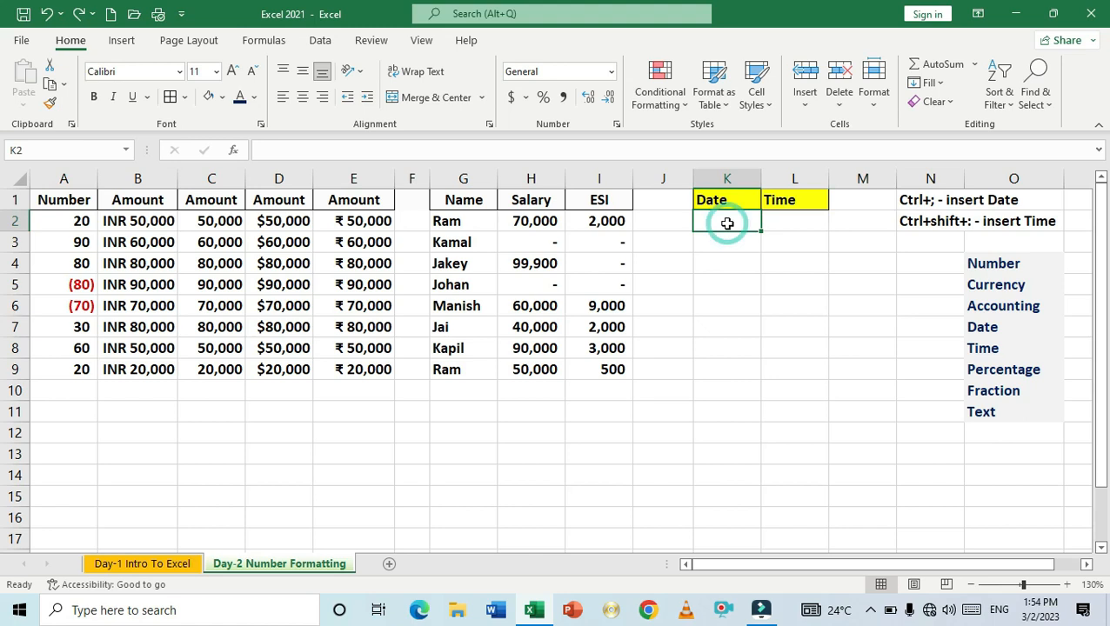
key("ctrl+semicolon")
key("Return")
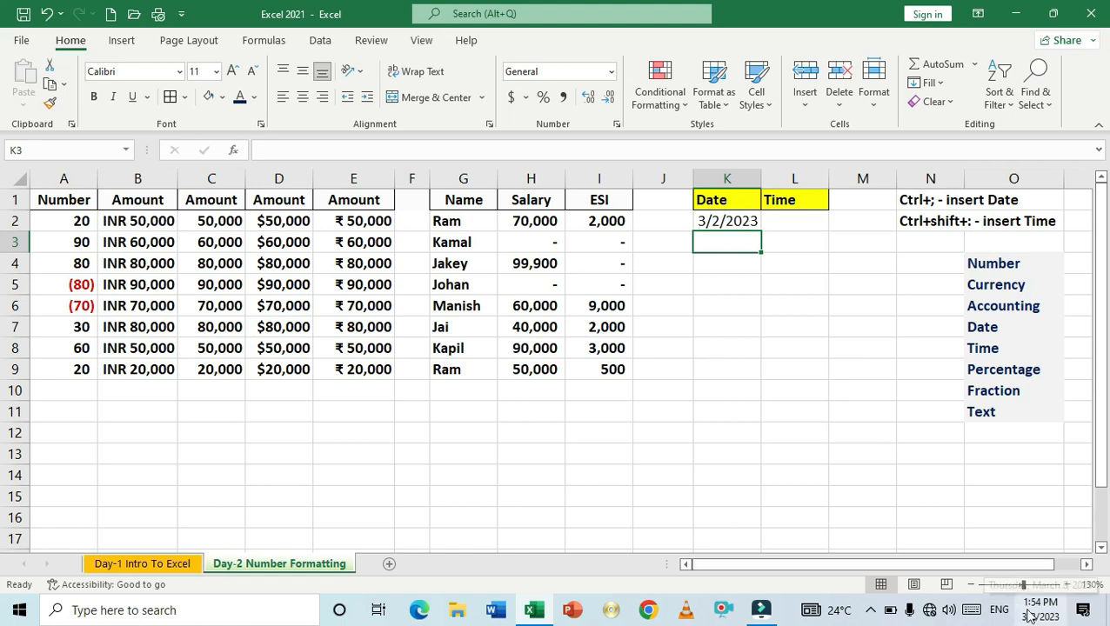
Fill the date series from K2 down to K13 and widen column K to fit the full dates
left_click(721, 221)
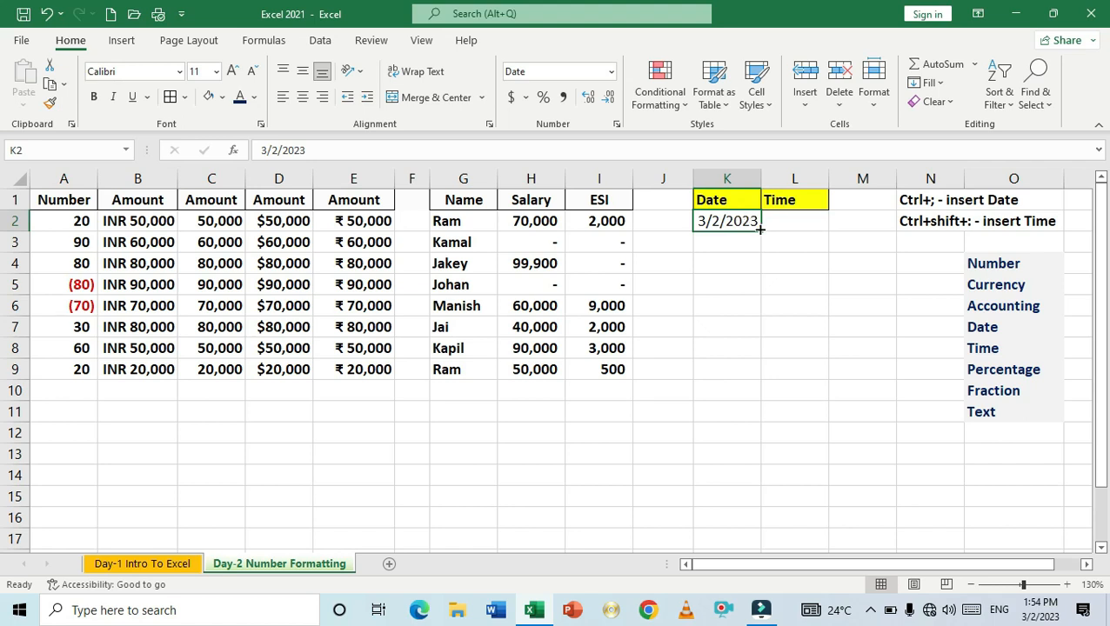
left_click_drag(760, 228, 753, 457)
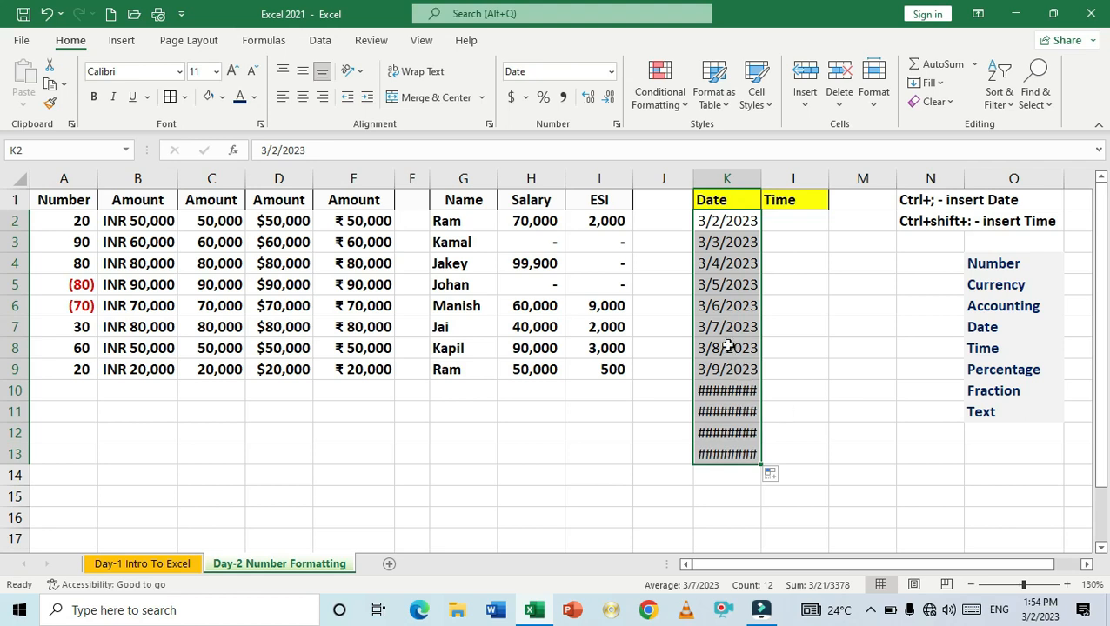
left_click(739, 390)
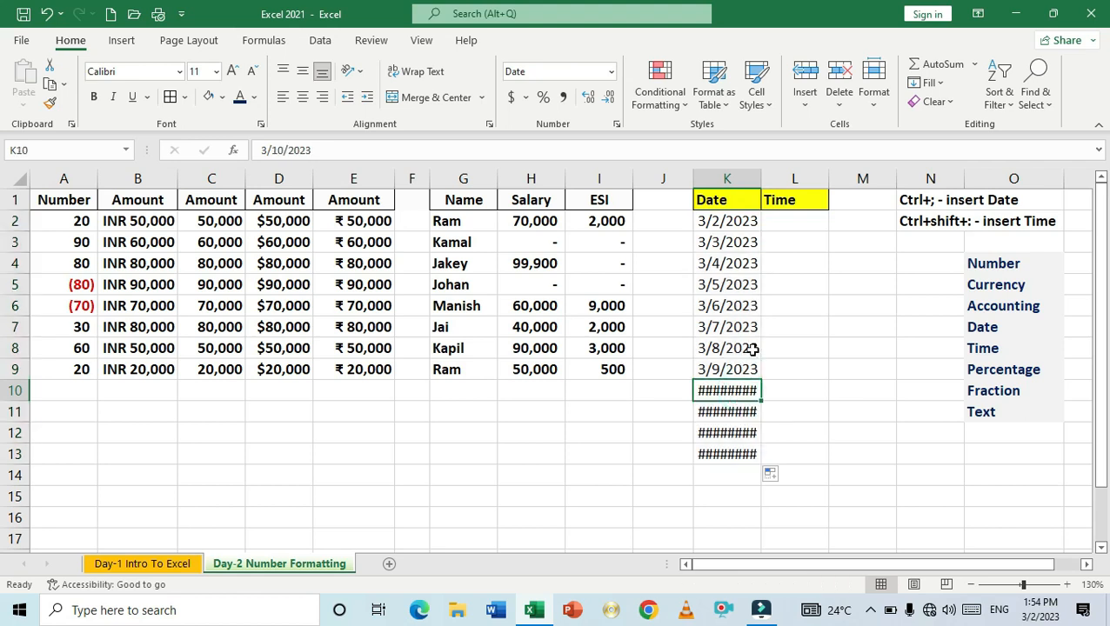
left_click_drag(758, 177, 778, 177)
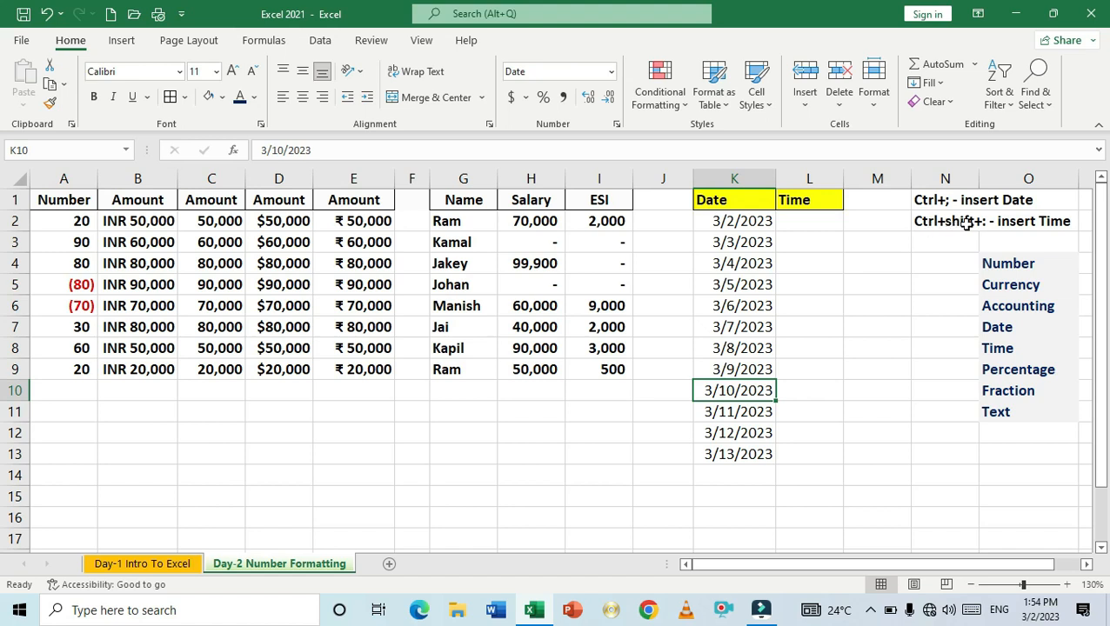
Insert the current time in L2 under the Time header
left_click(816, 225)
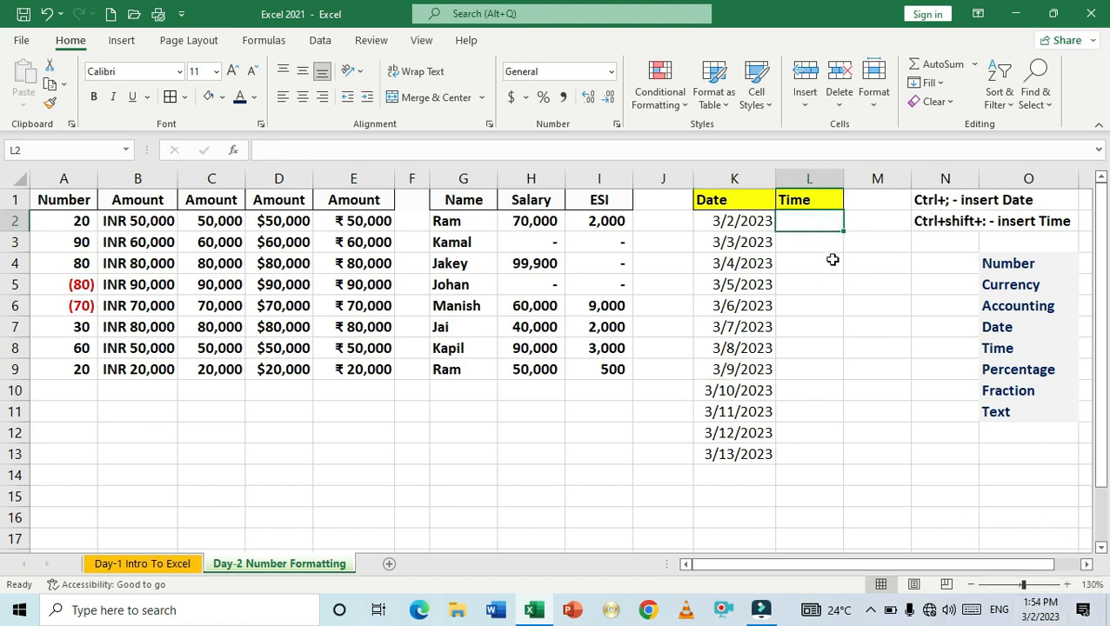
key("ctrl+shift+semicolon")
key("Return")
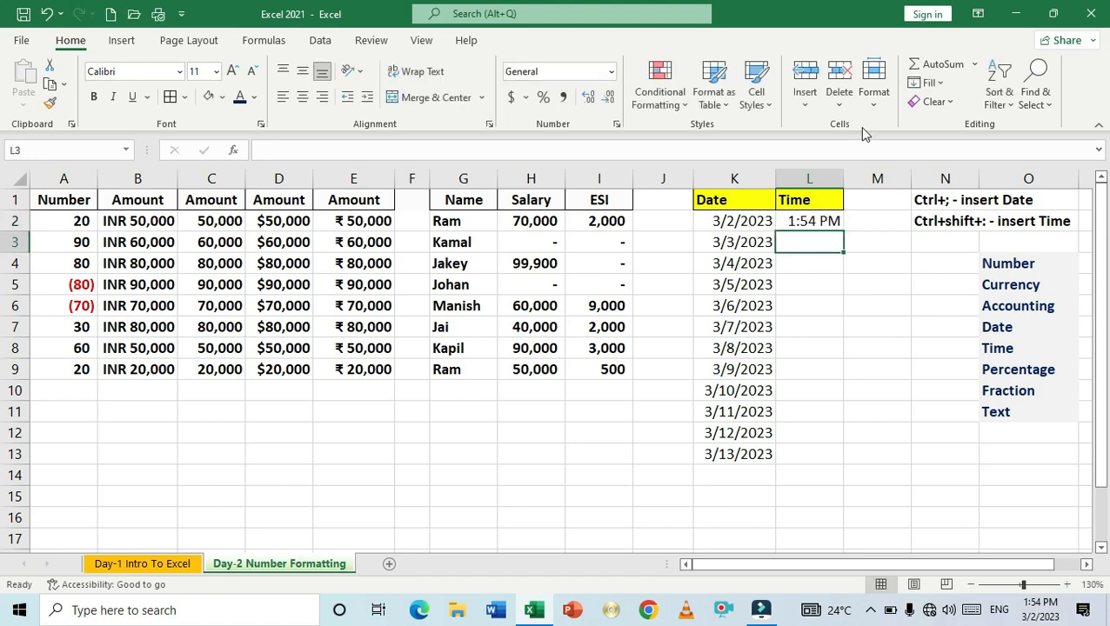
Fill the time from L2 down to L13 as an hourly series and check several of the filled cells
left_click(835, 222)
left_click_drag(841, 229, 840, 454)
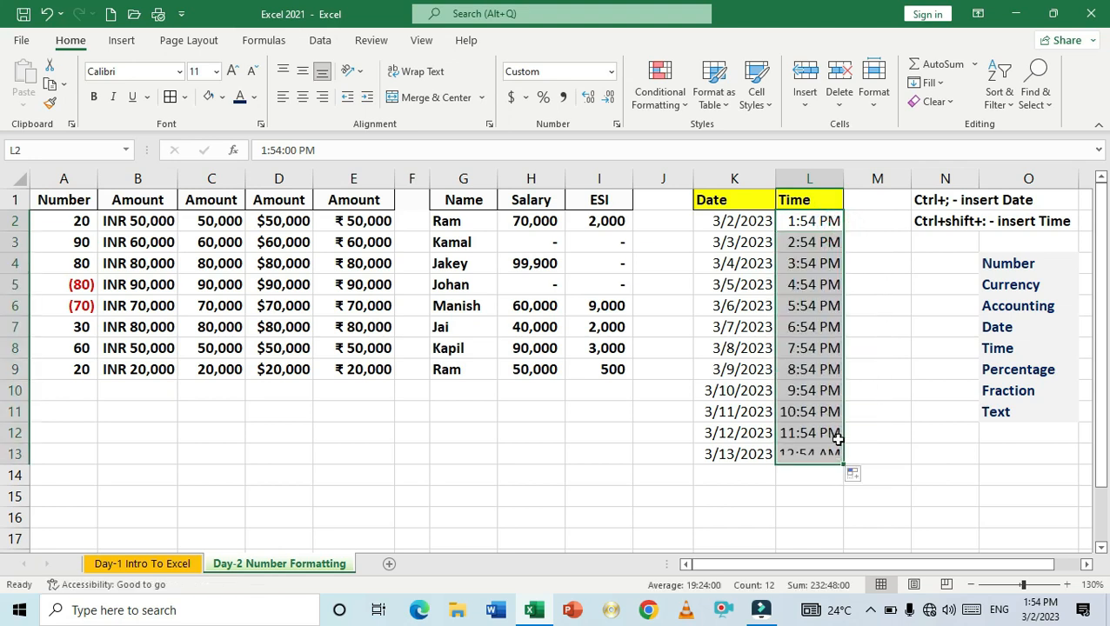
left_click(808, 245)
left_click(801, 263)
left_click(815, 320)
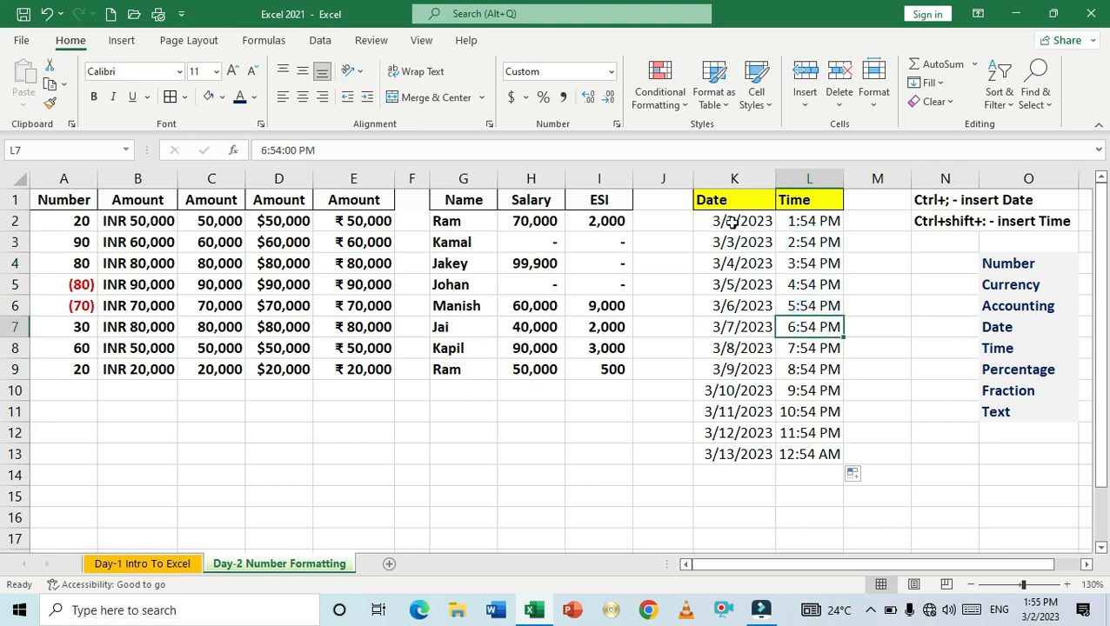
Format the dates in K2:K13 with the 14-Mar-12 date type
left_click_drag(732, 222, 743, 451)
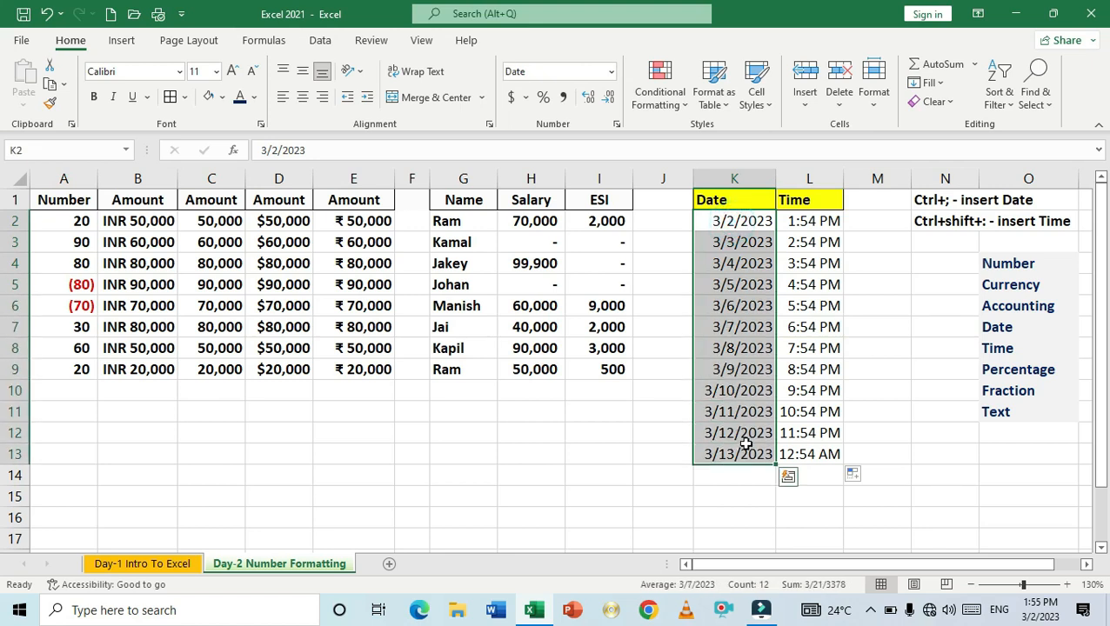
key("ctrl+1")
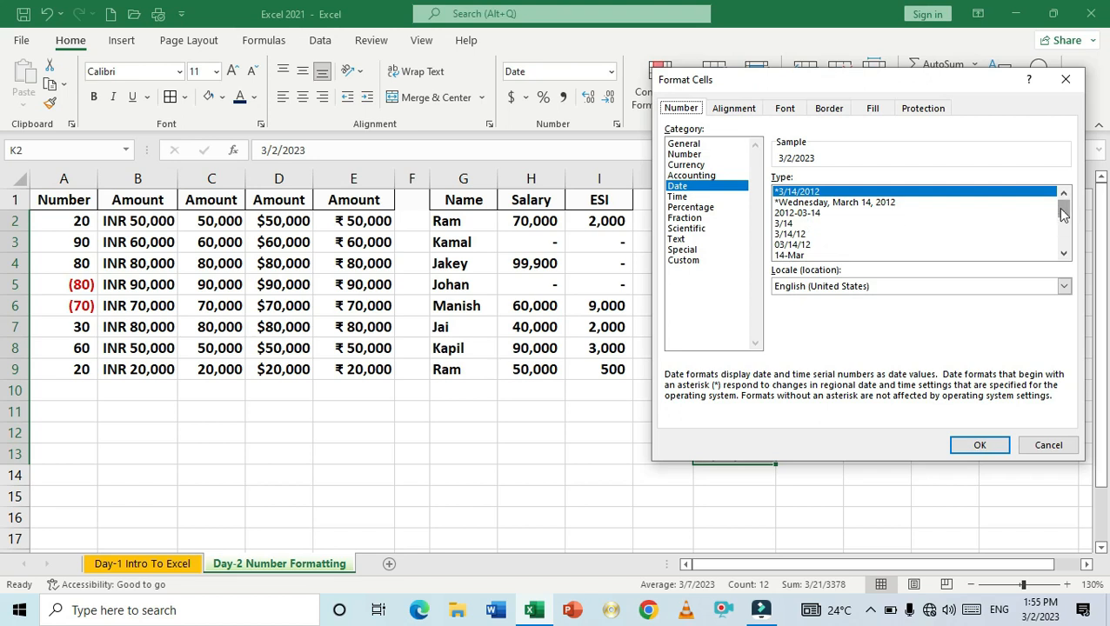
mouse_move(1061, 215)
left_mouse_down()
mouse_move(1063, 239)
mouse_move(1063, 206)
left_mouse_up()
left_click(1063, 253)
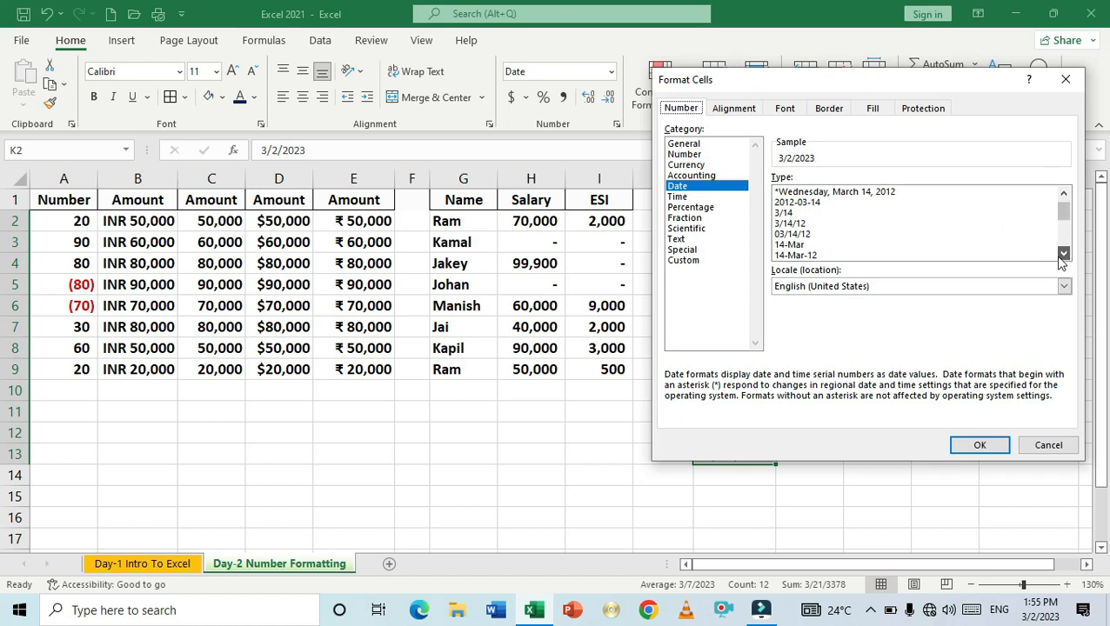
left_click(1060, 258)
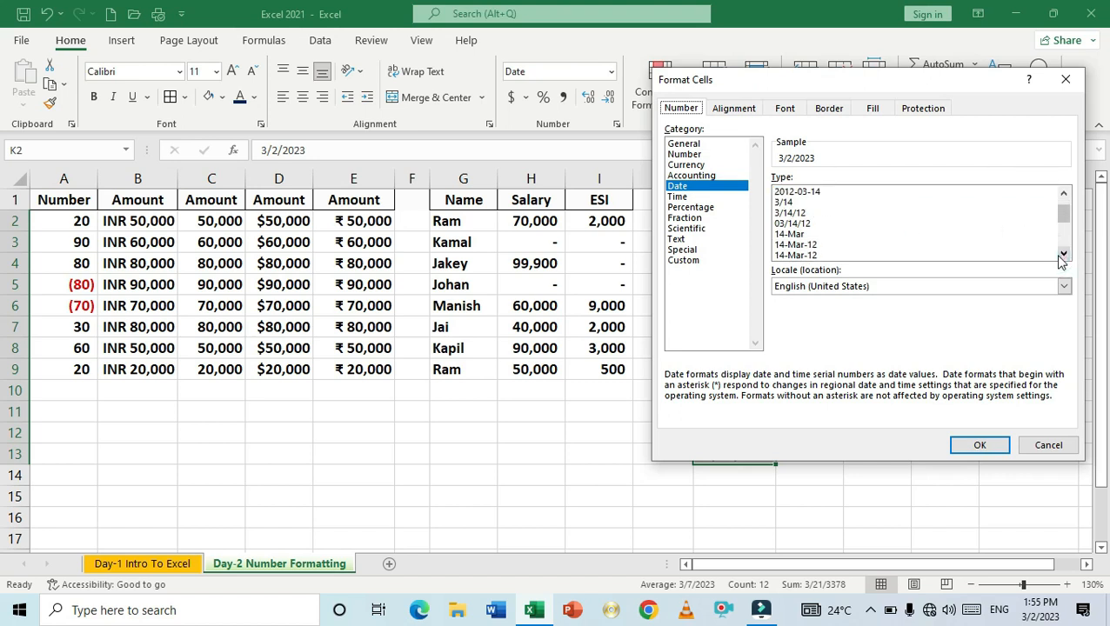
left_click(794, 246)
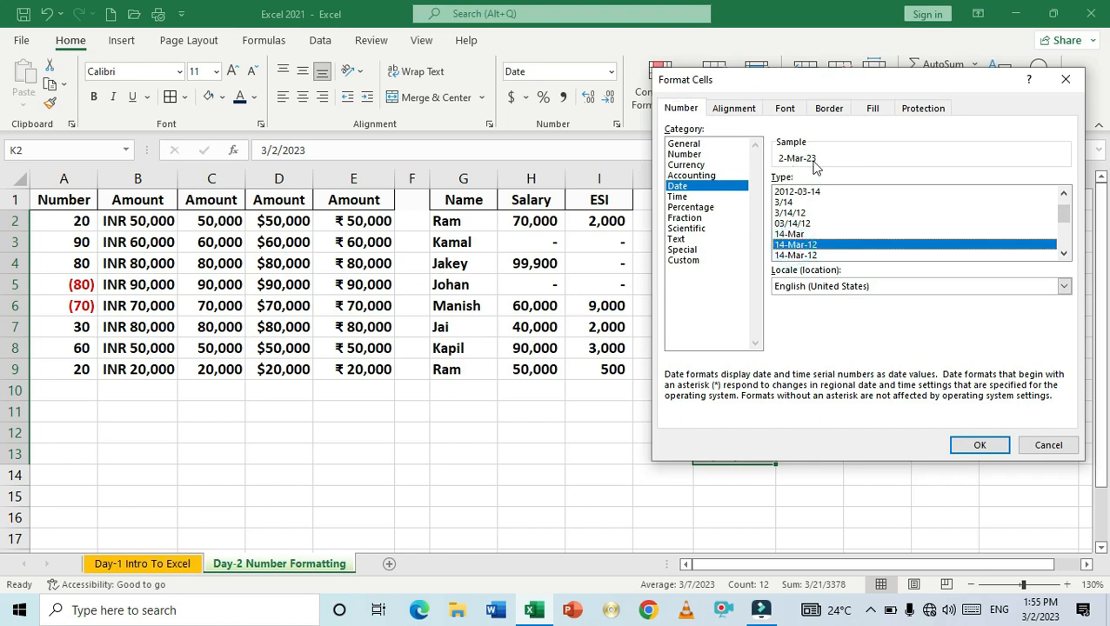
left_click_drag(842, 89, 419, 139)
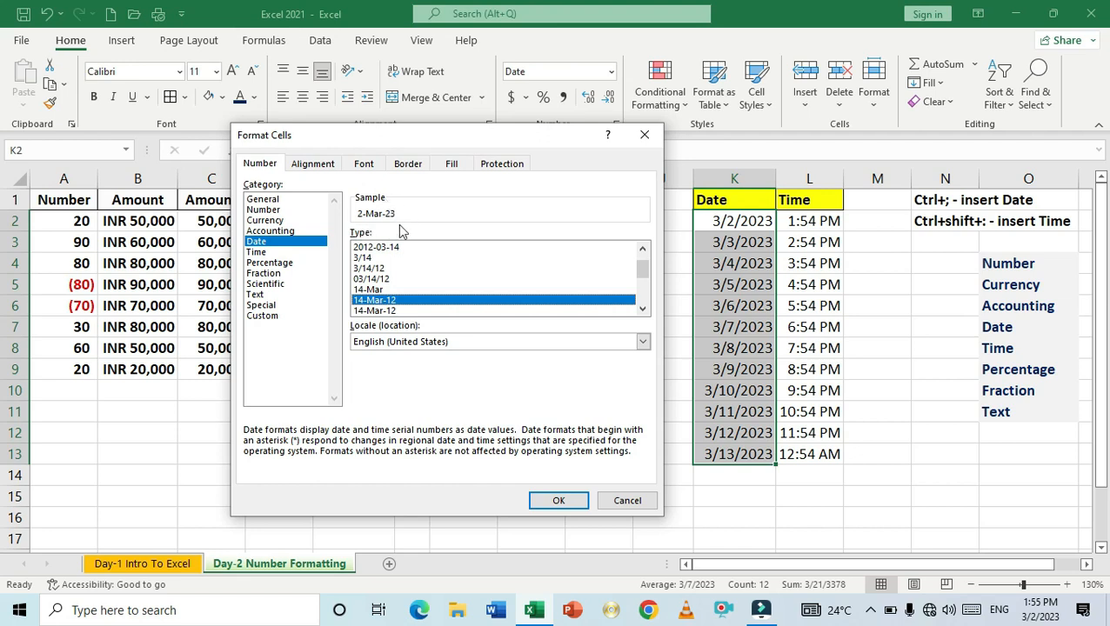
left_click(559, 502)
left_click(739, 368)
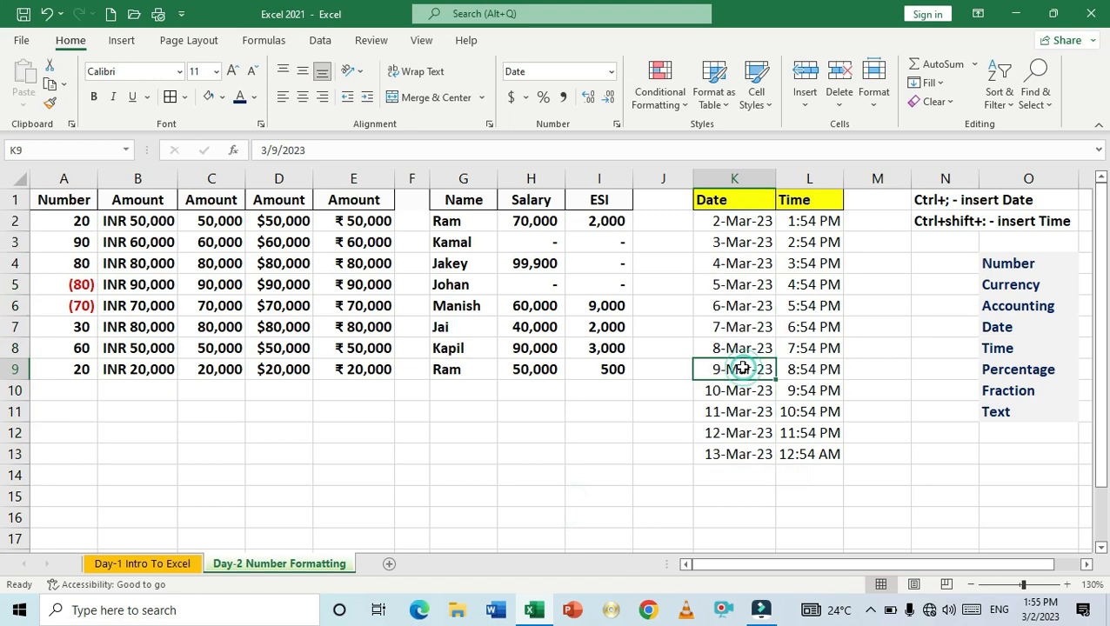
Browse the other date types for K2:K13, preview March 14, 2012, and keep 14-Mar-12
left_click_drag(730, 225, 732, 455)
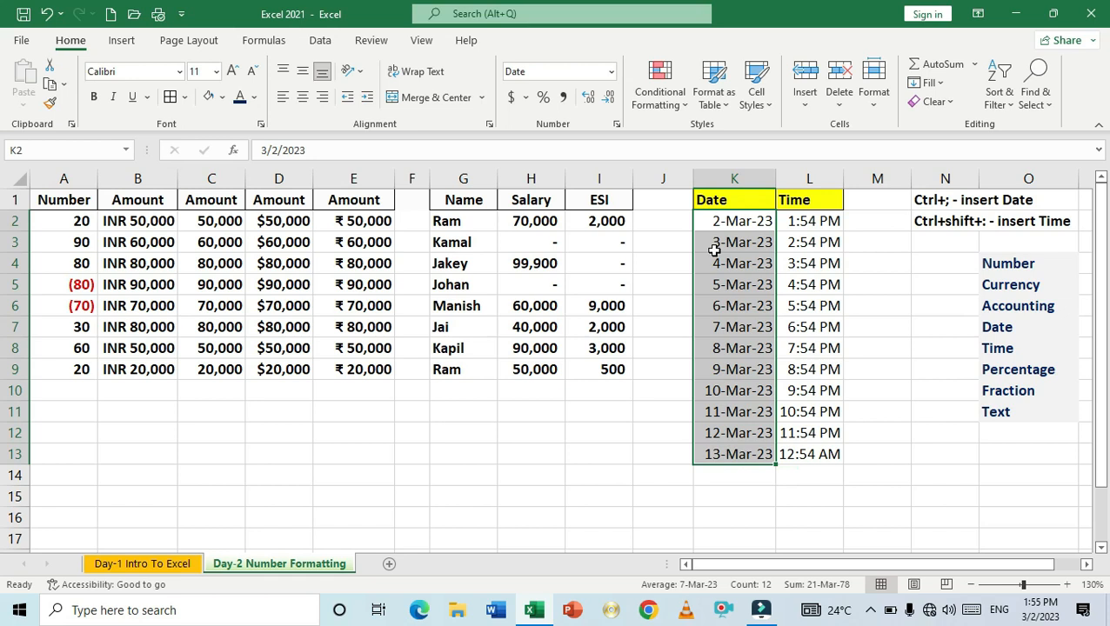
key("ctrl+1")
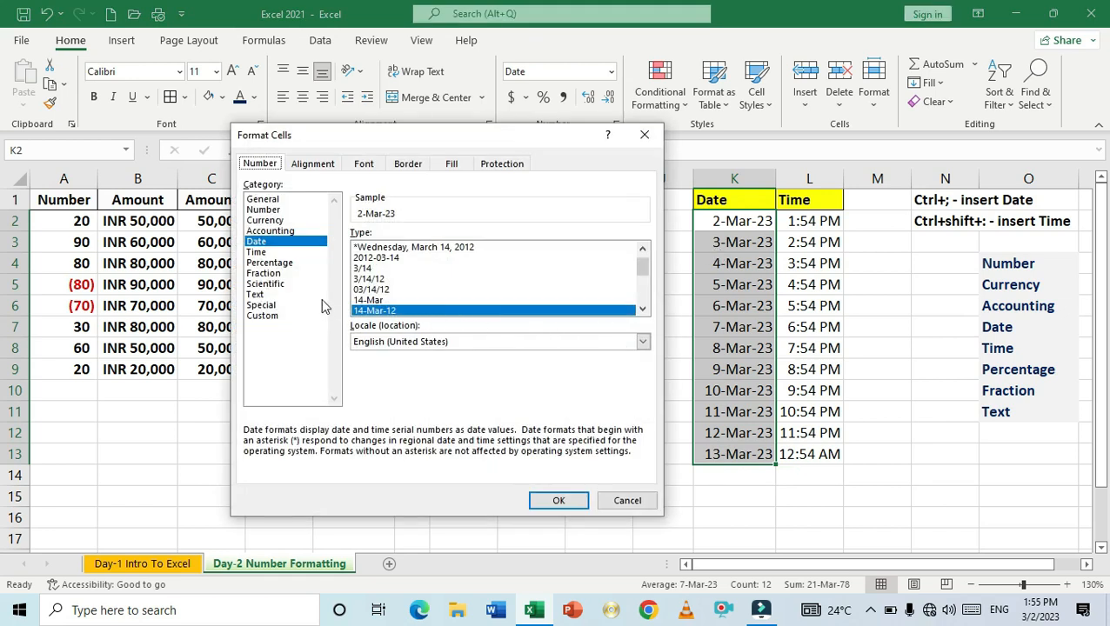
left_click(642, 309)
double_click(643, 309)
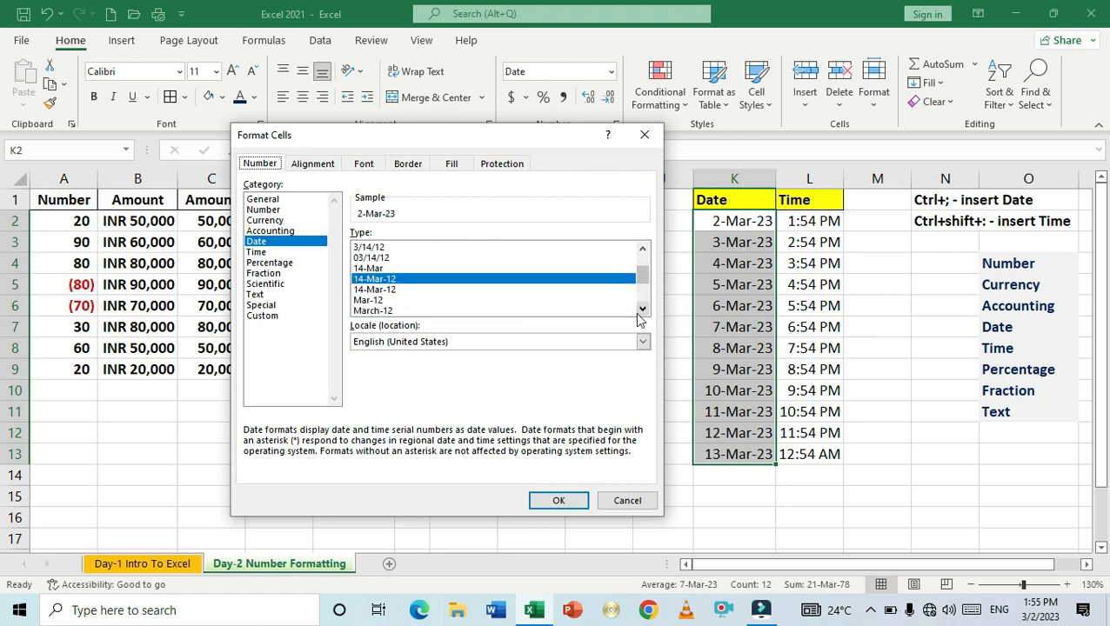
double_click(642, 309)
left_click(642, 309)
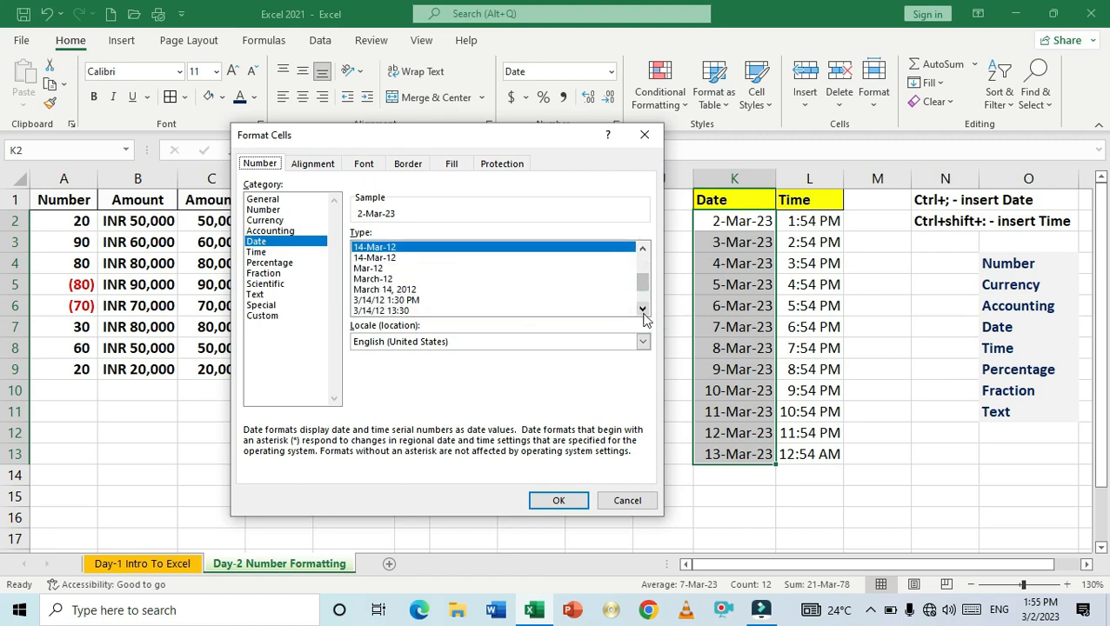
double_click(642, 309)
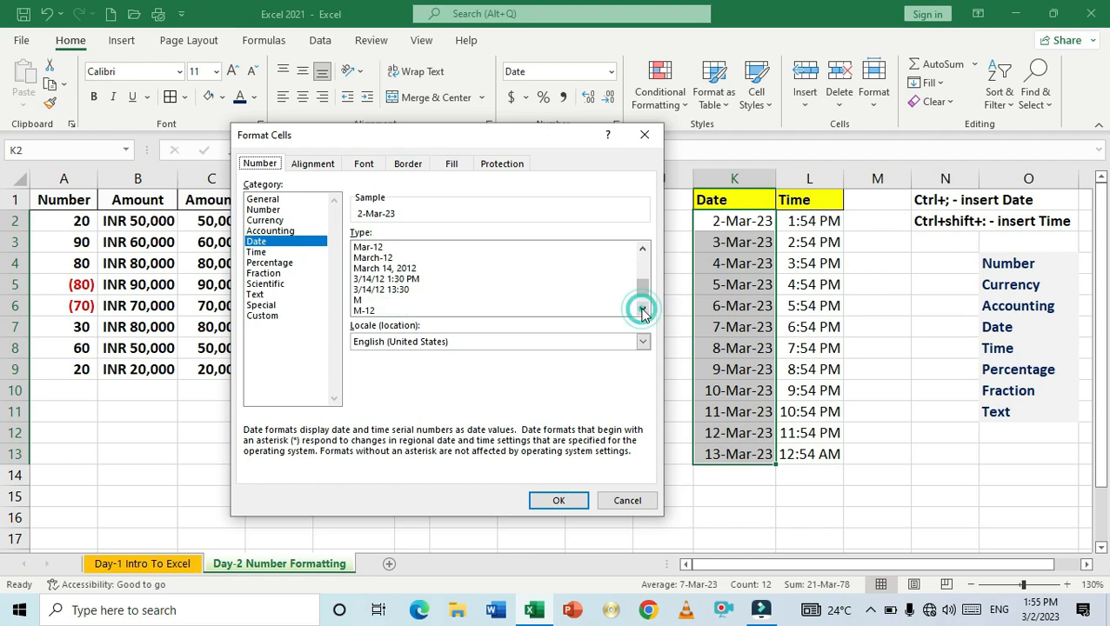
left_click(642, 250)
left_click(642, 250)
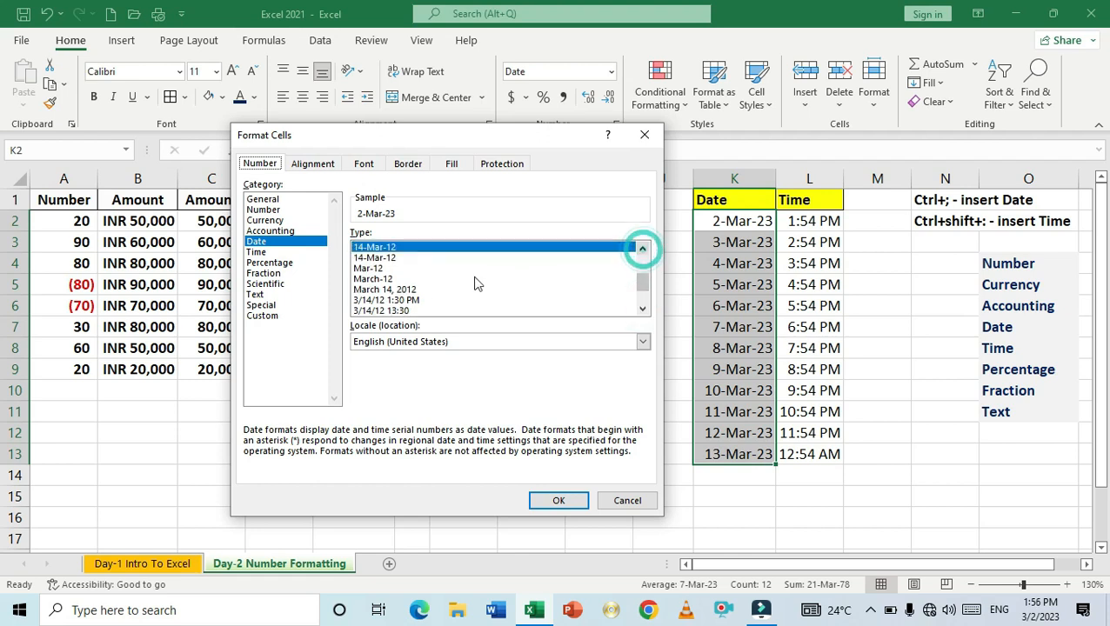
left_click(409, 290)
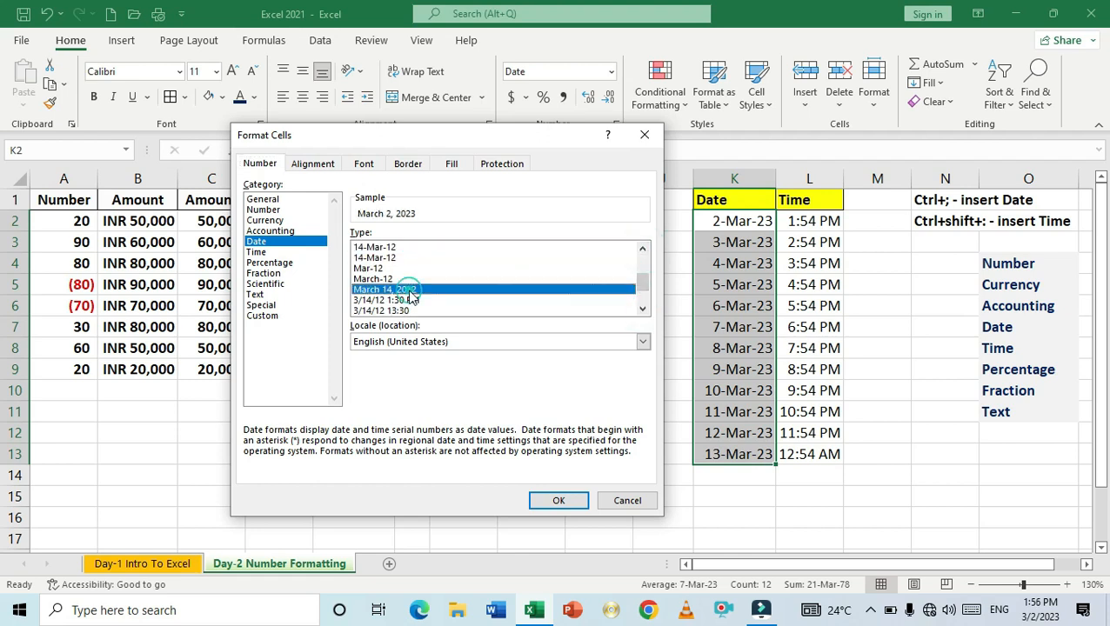
left_click(387, 247)
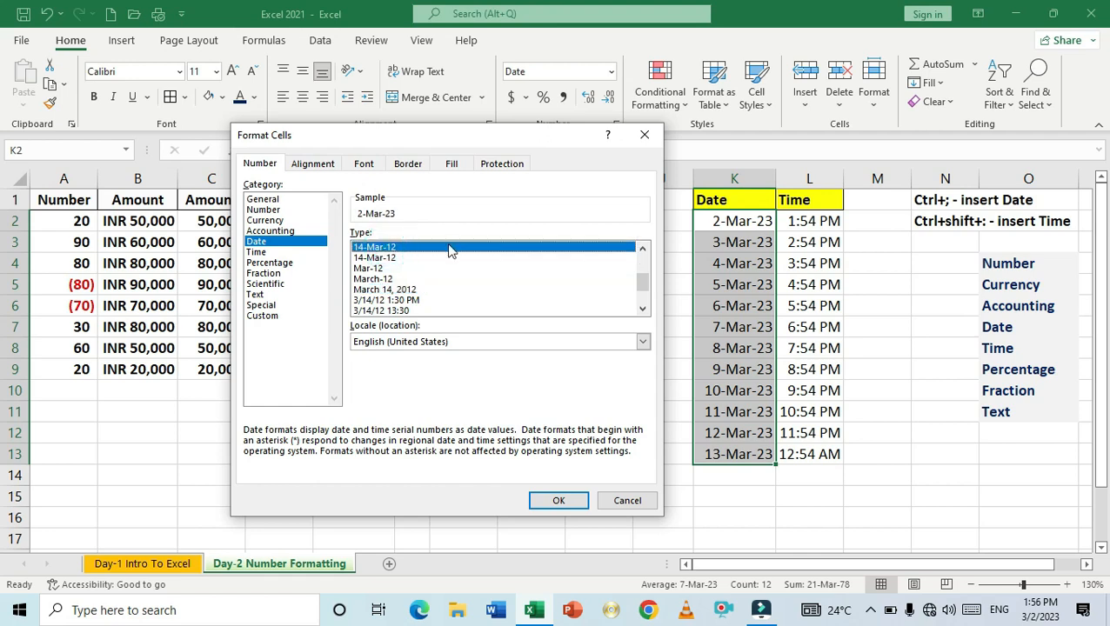
left_click(557, 501)
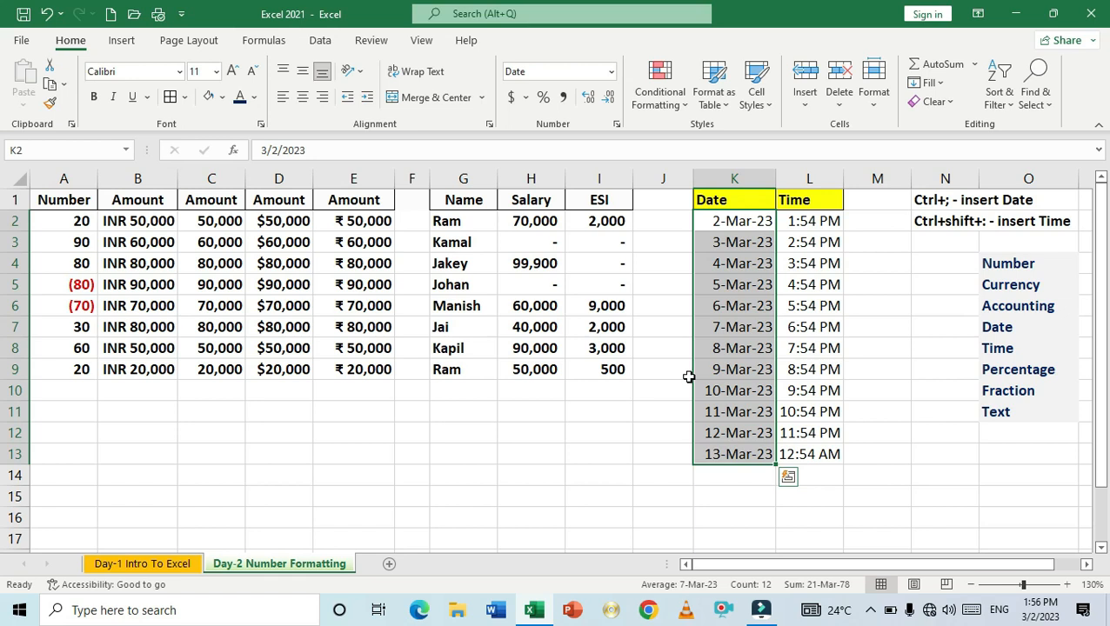
Format the times in L2:L13 with the custom 24-hour code h:mm and check the reformatted cells
left_click(808, 221)
left_click_drag(808, 221, 806, 451)
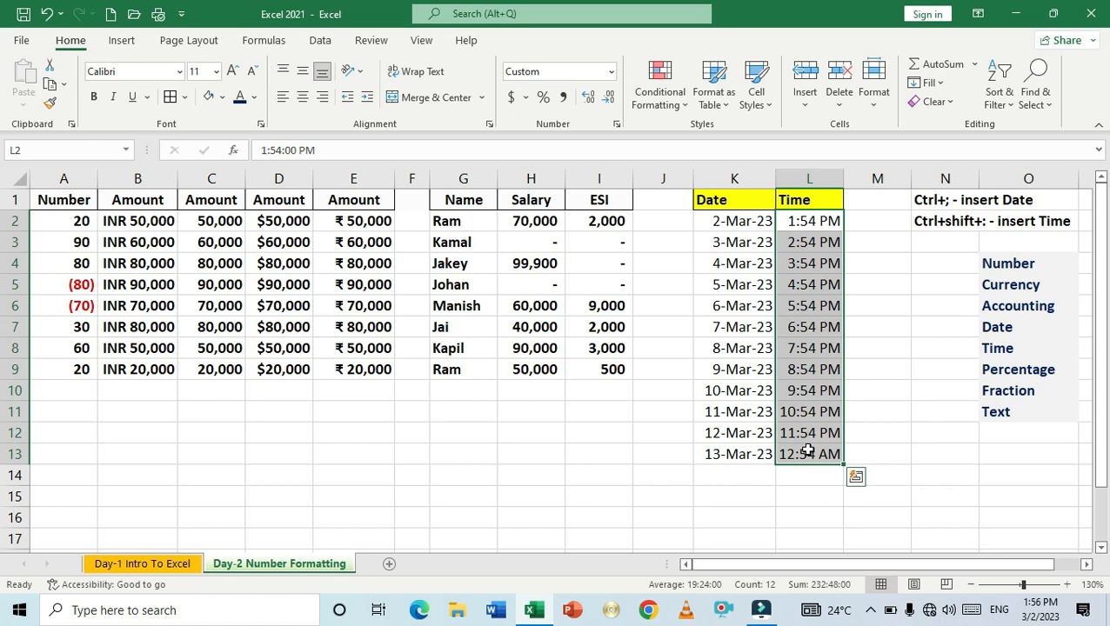
key("ctrl+1")
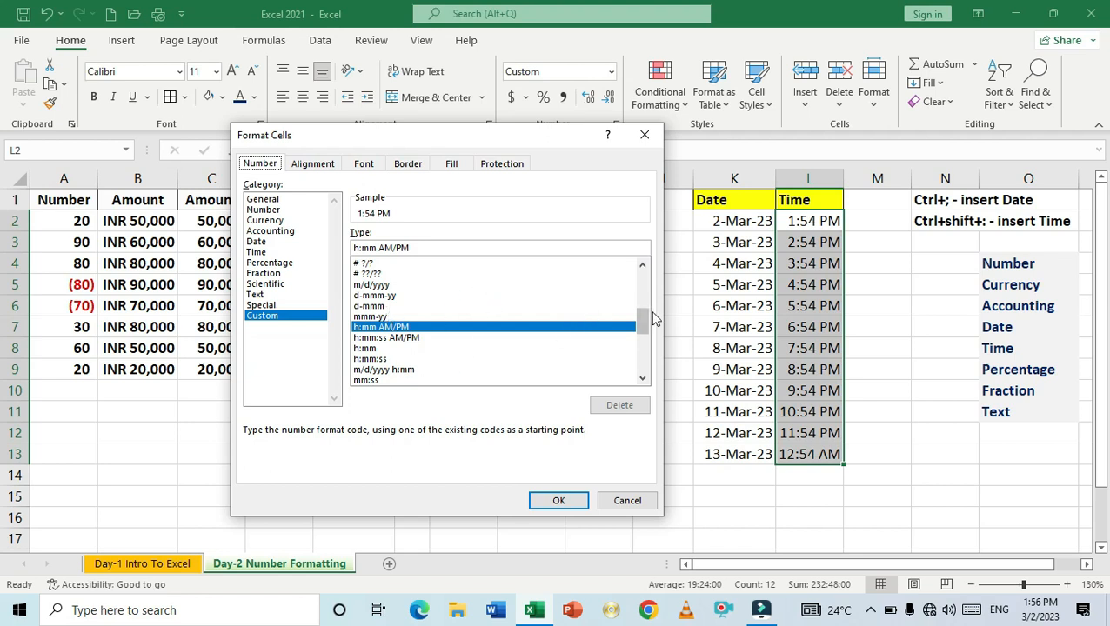
left_click_drag(643, 322, 642, 326)
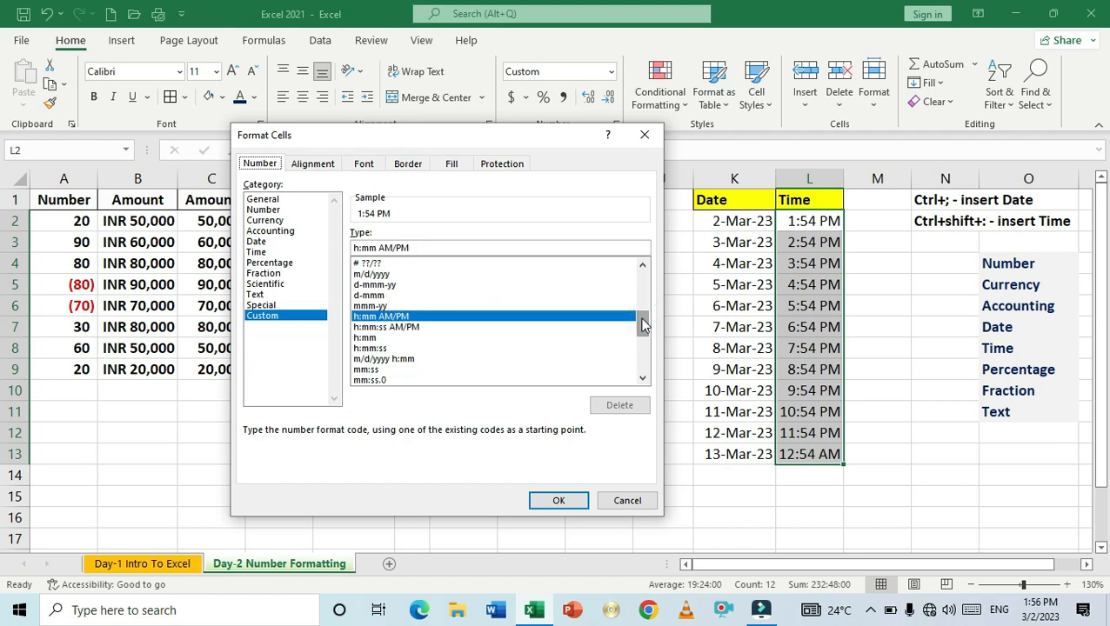
left_click(374, 338)
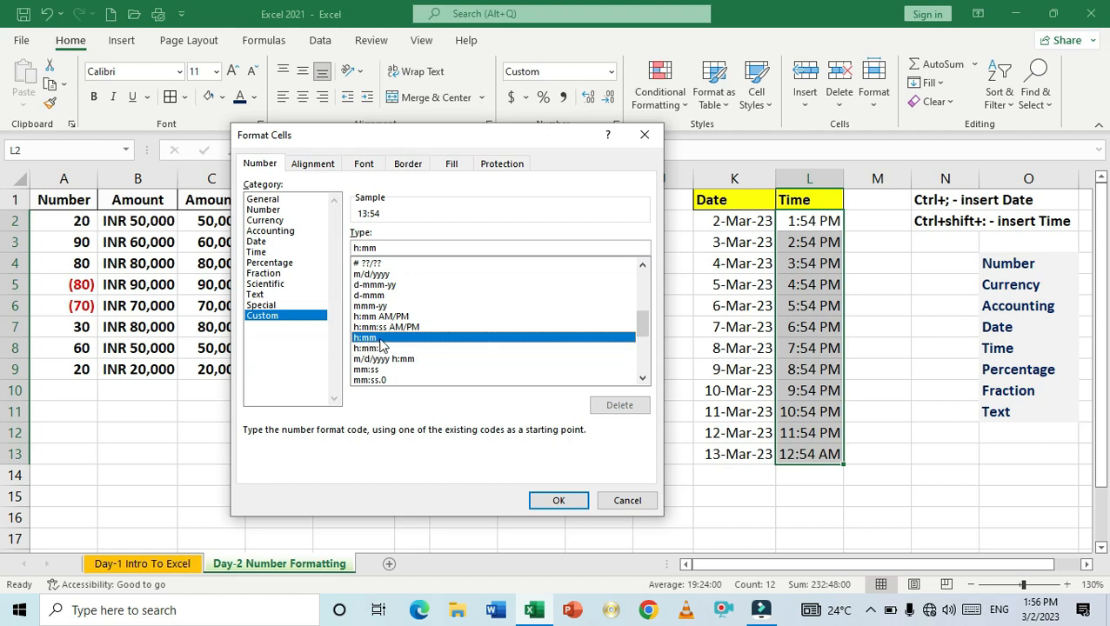
left_click(559, 499)
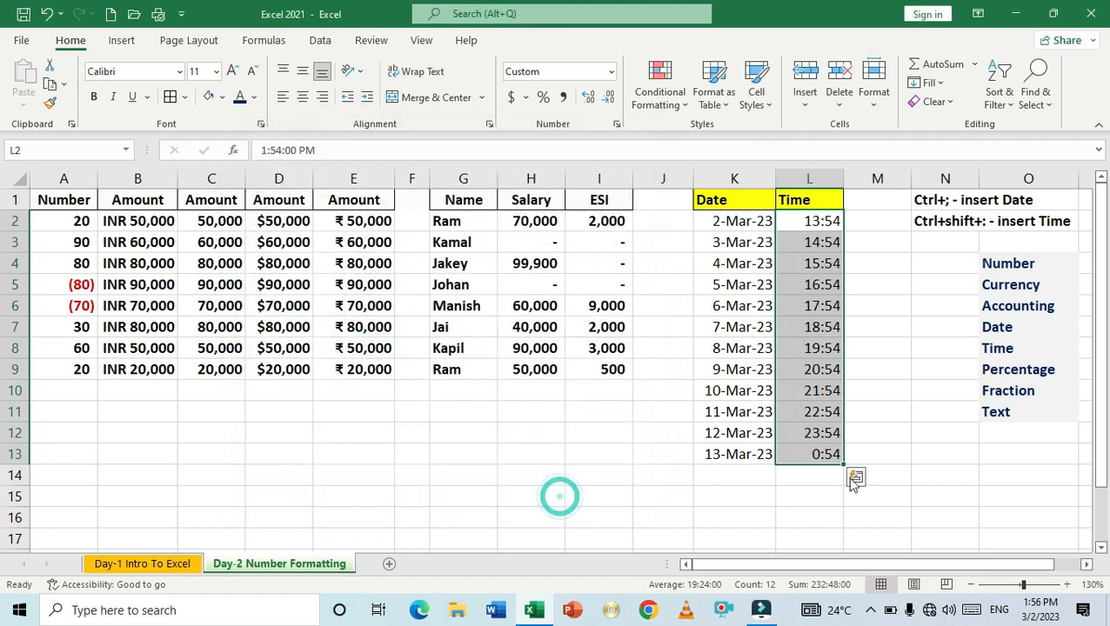
left_click(861, 450)
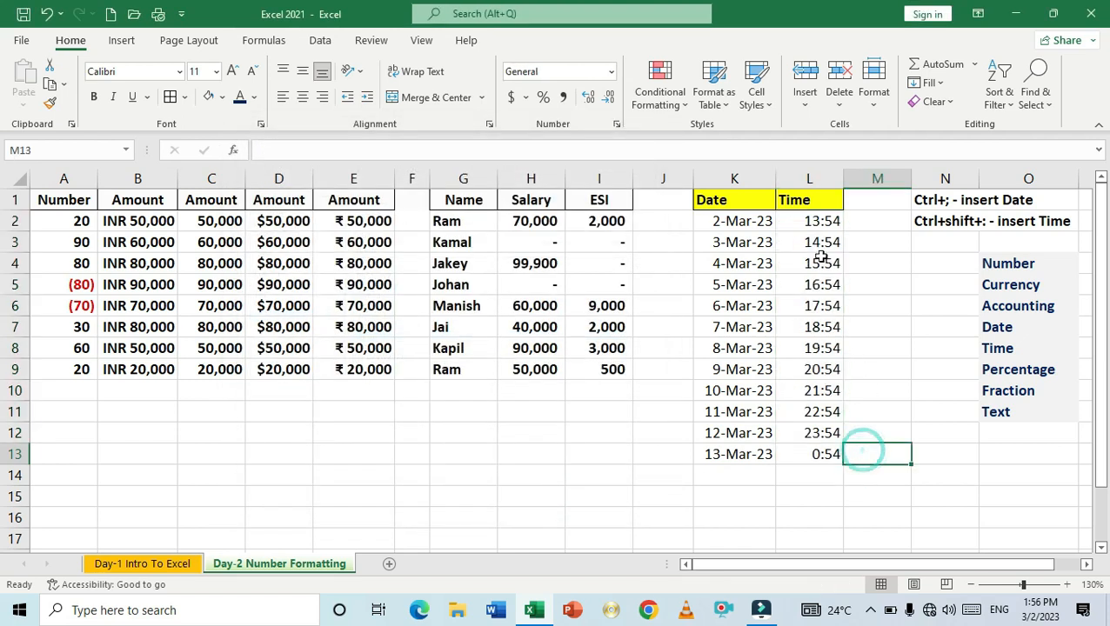
left_click_drag(811, 221, 822, 456)
left_click(823, 459)
left_click(819, 455)
left_click_drag(739, 455, 894, 461)
left_click(842, 490)
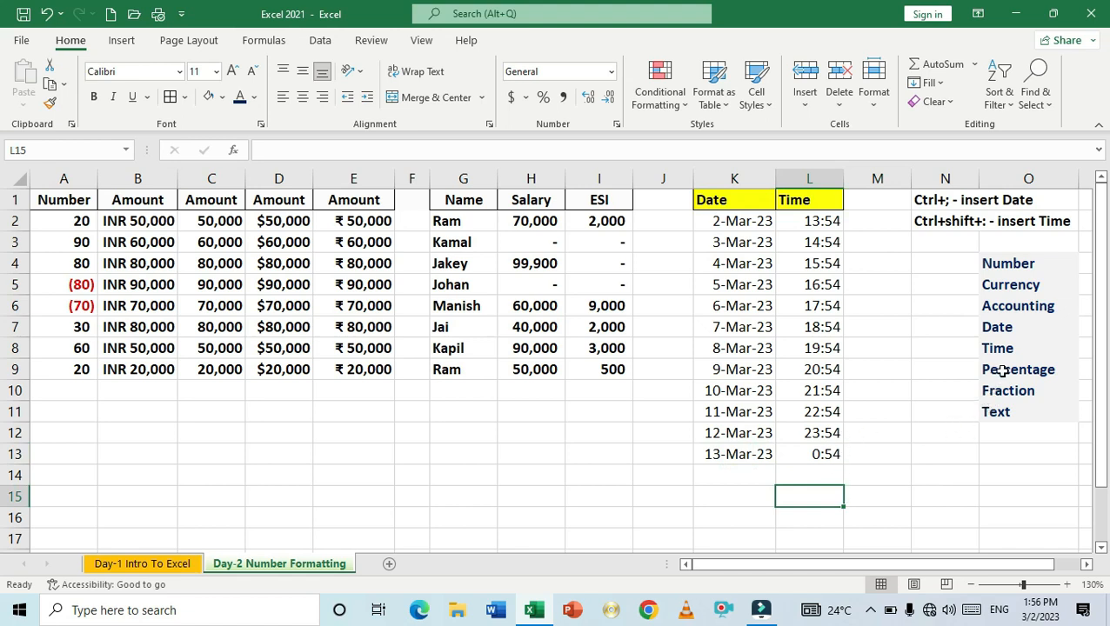
Enter the formula =2/100 in E11 and check the cell's formula
left_click(333, 409)
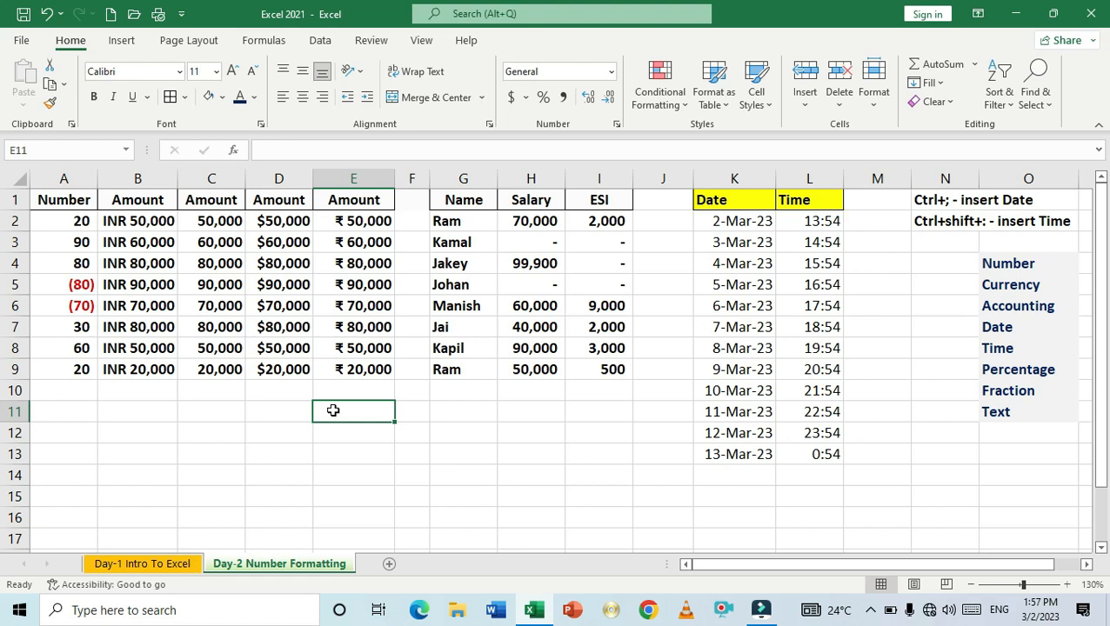
type("=")
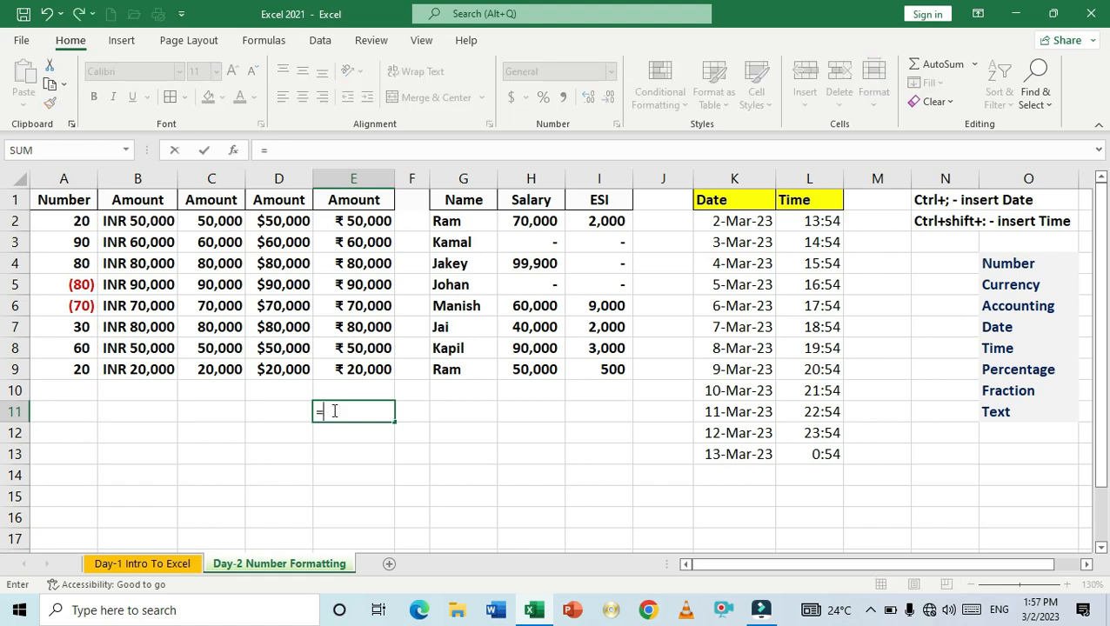
type("2/100")
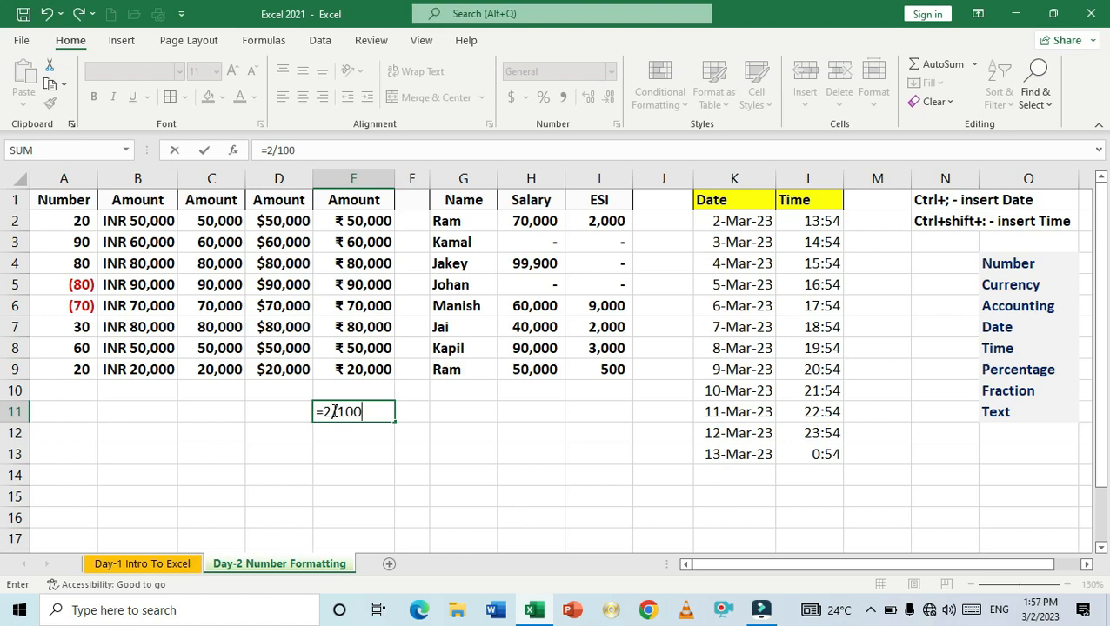
key("Return")
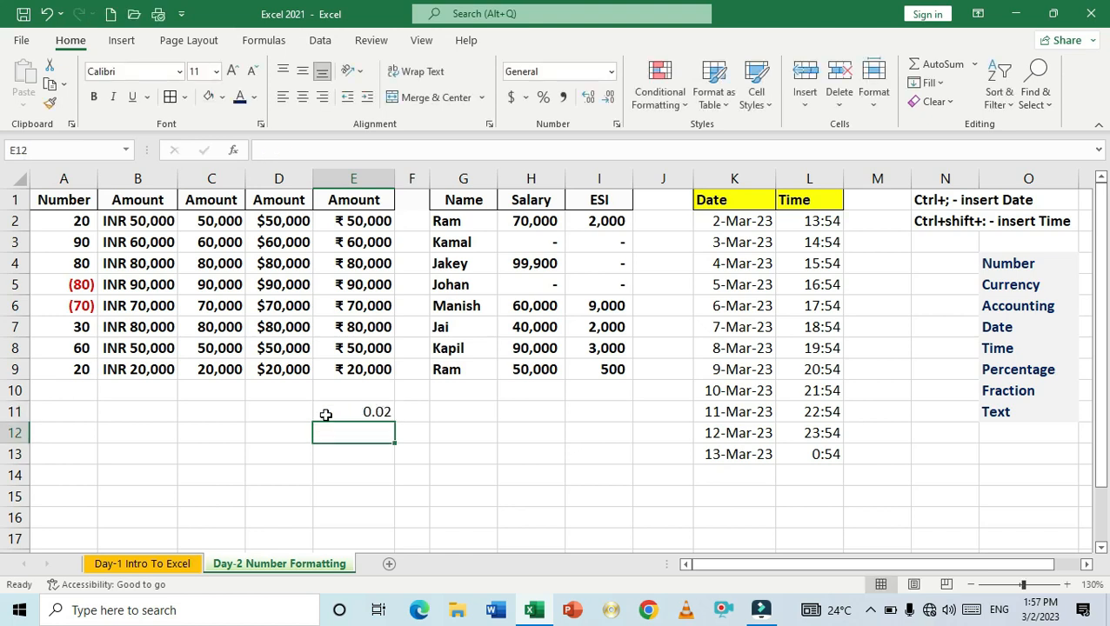
left_click(345, 455)
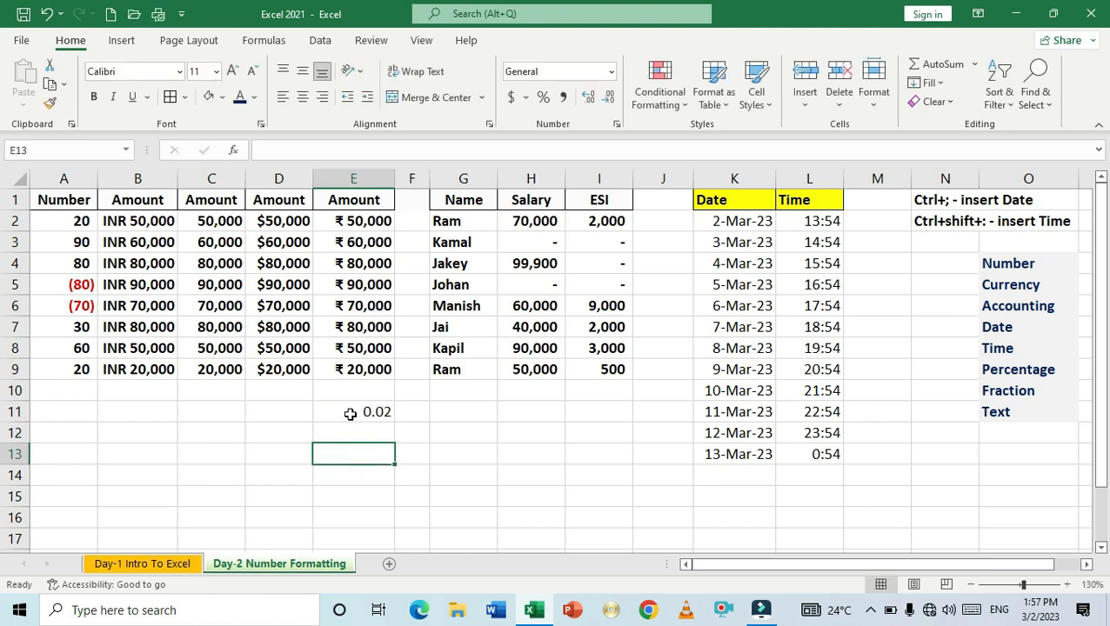
left_click(349, 414)
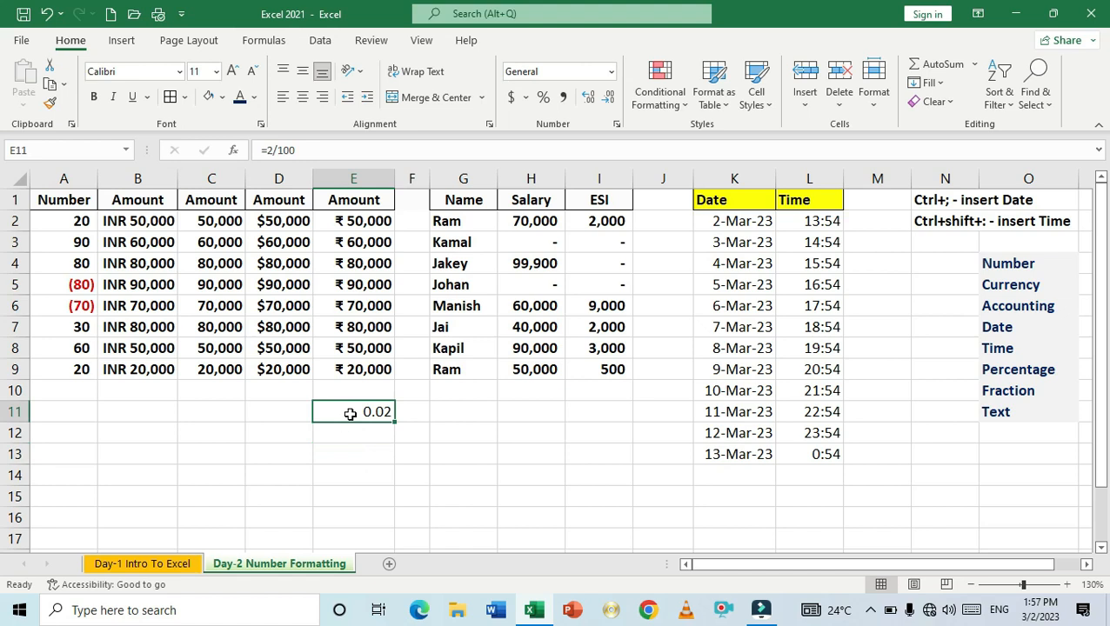
left_click(361, 432)
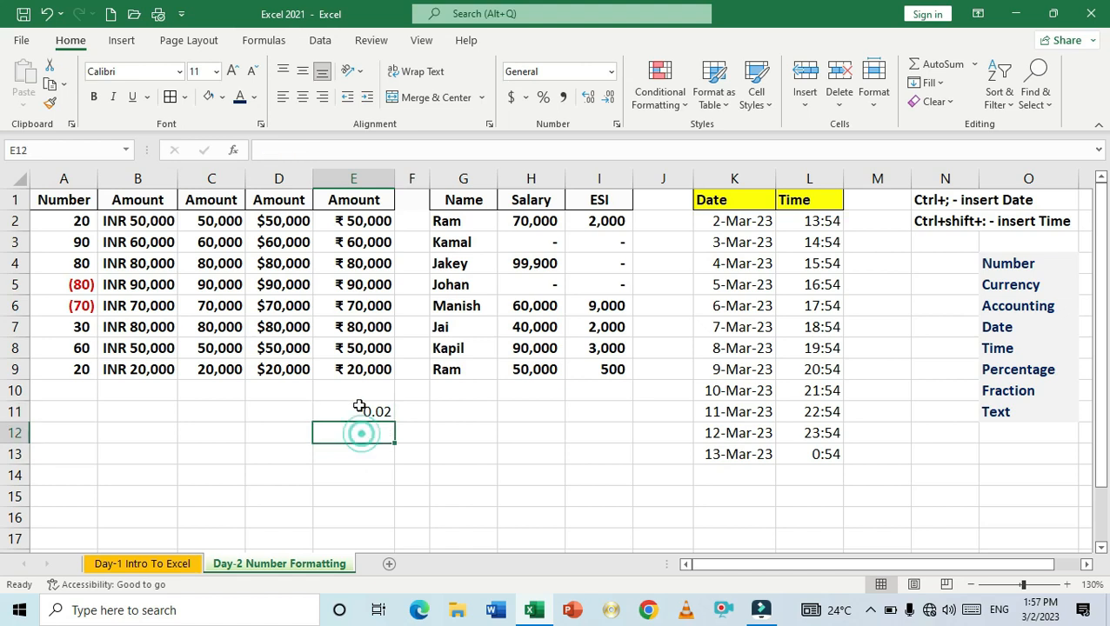
left_click(361, 414)
left_click(361, 415)
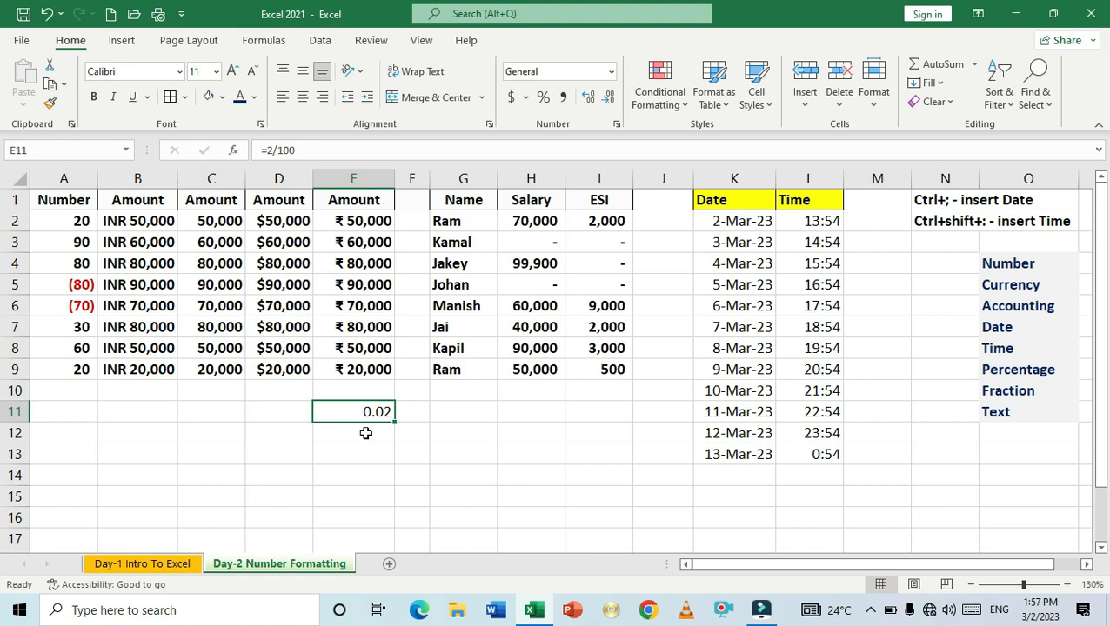
left_click(366, 432)
left_click(355, 413)
Enter the formula =3/100 in G11
left_click(447, 415)
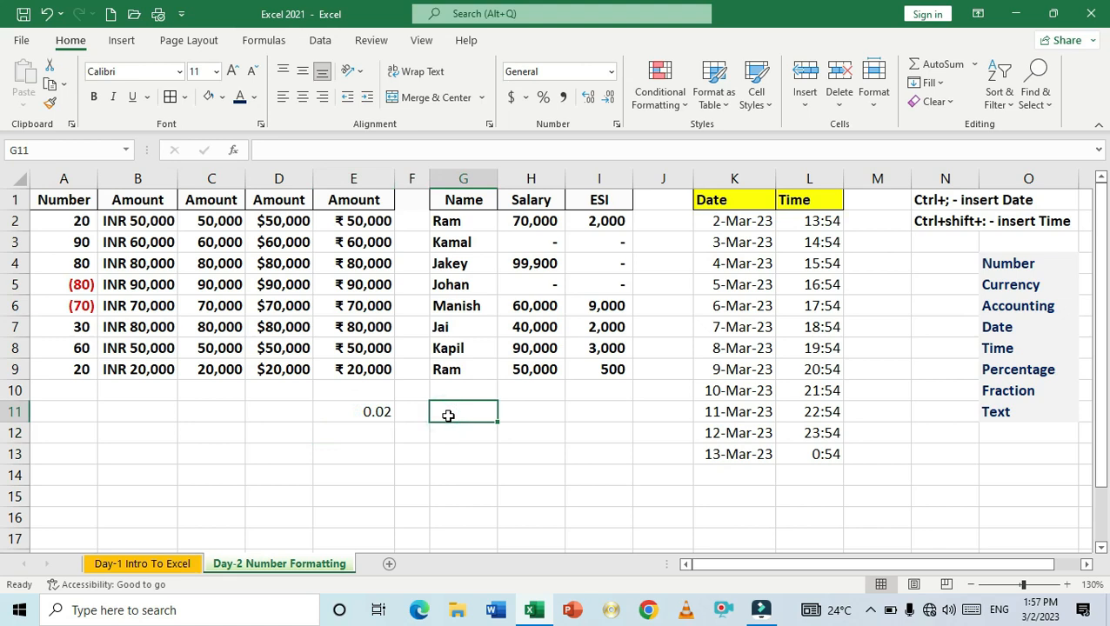
type("=")
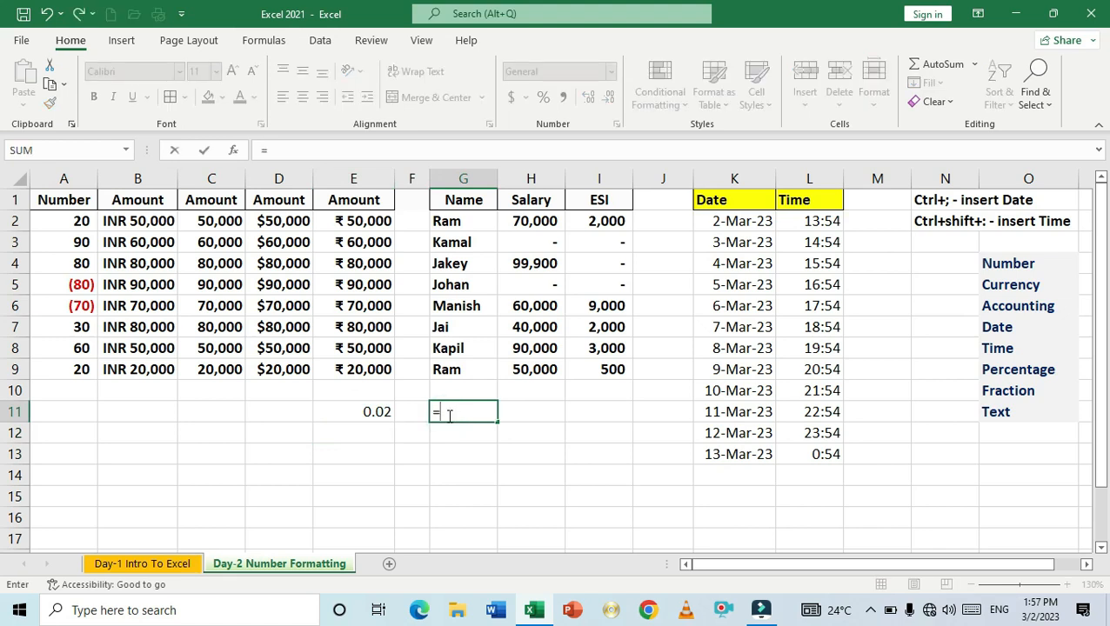
type("2")
key("BackSpace")
type("3/100")
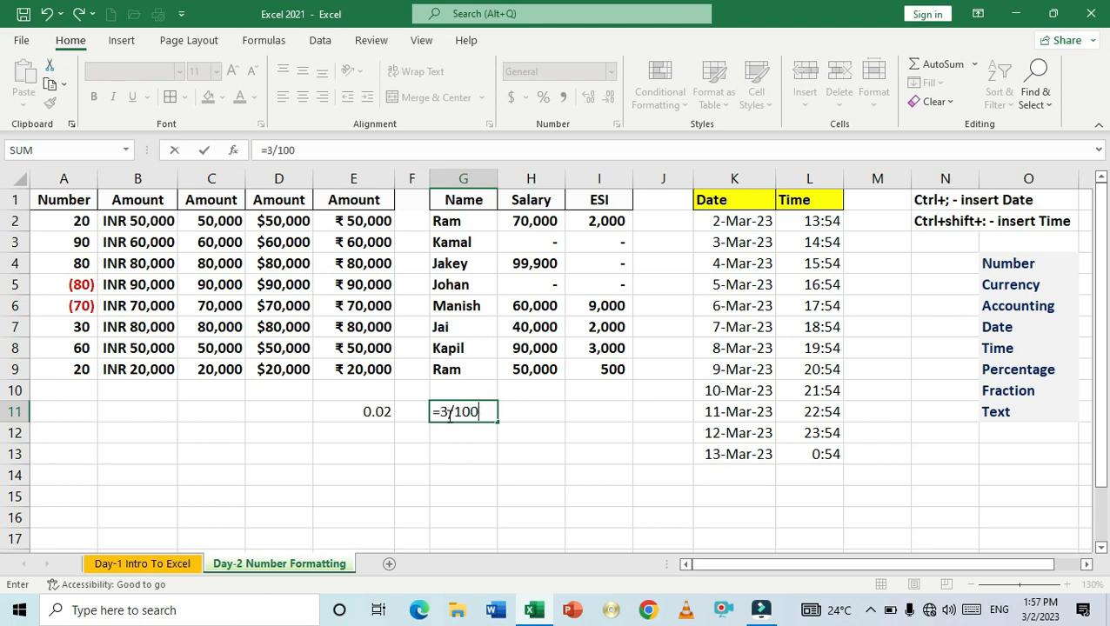
key("Return")
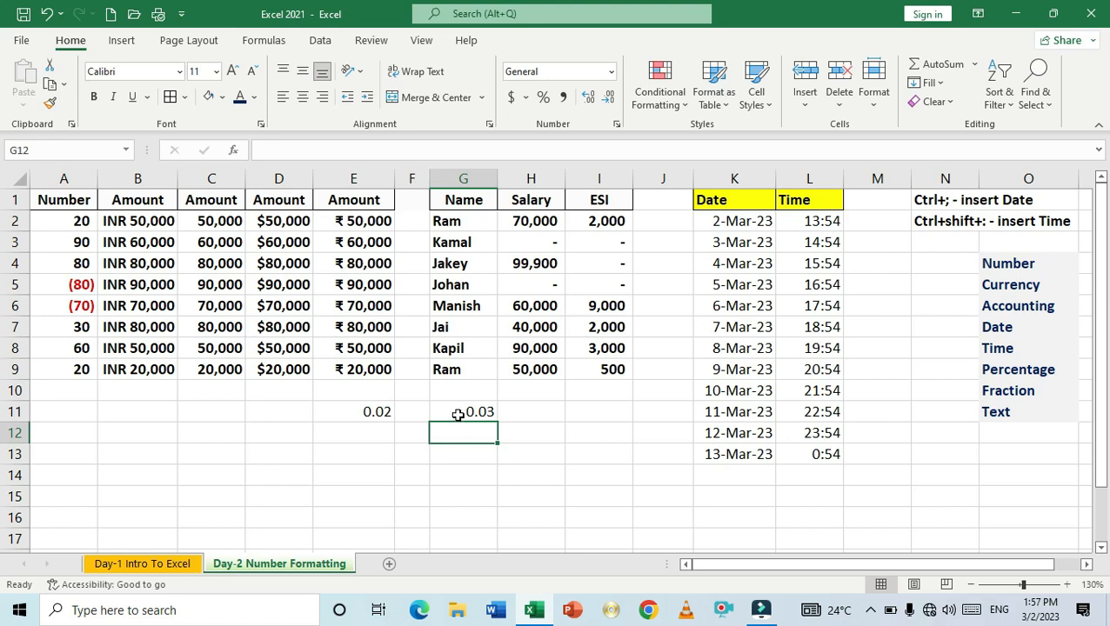
Move the =3/100 formula from G11 to E12 and format E11:E12 as Percentage with 0 decimal places
left_click(457, 415)
left_click_drag(461, 424, 375, 433)
key("ctrl+1")
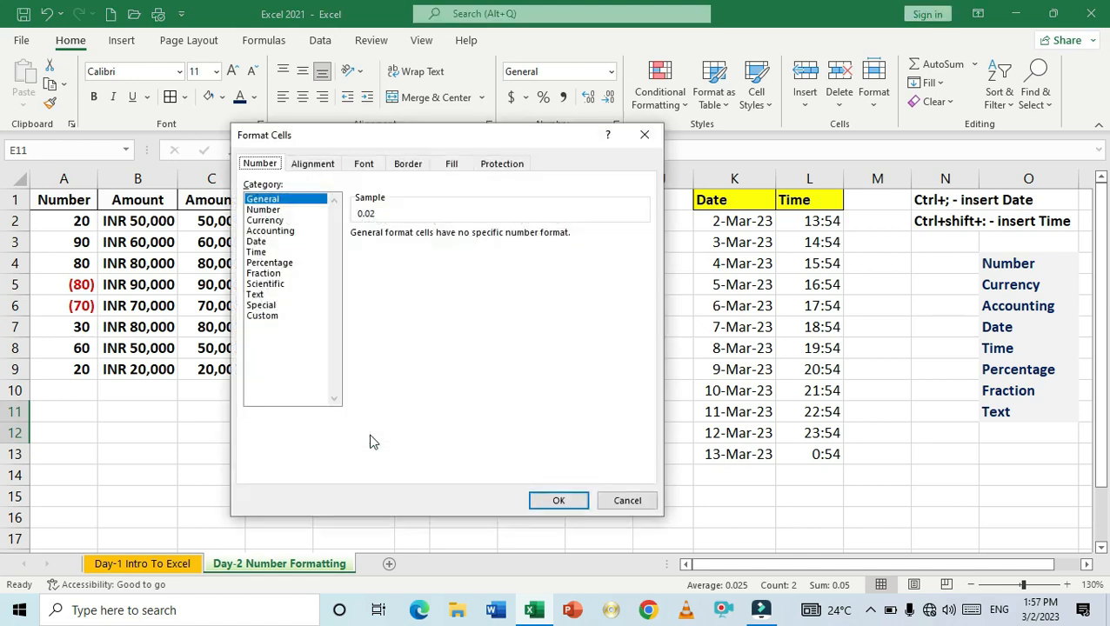
left_click(280, 263)
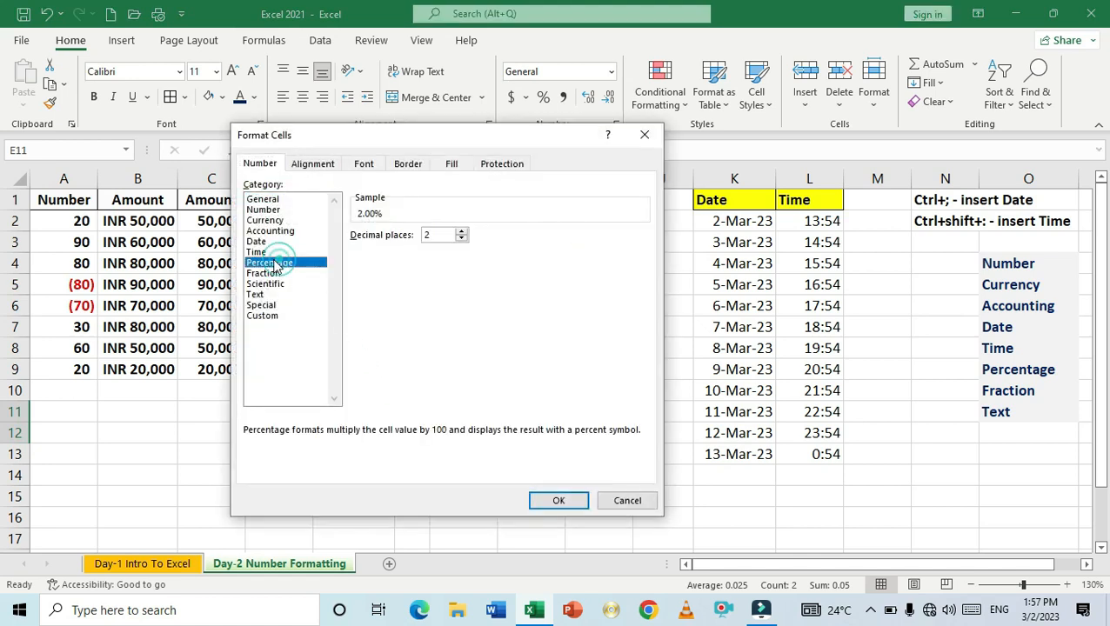
left_click(462, 240)
left_click(462, 240)
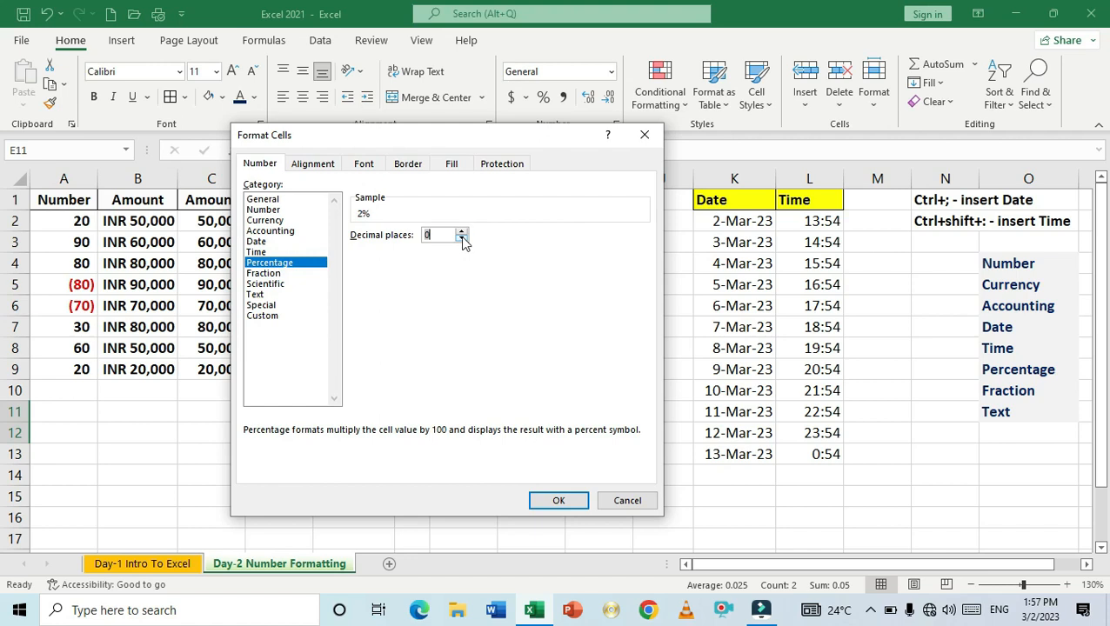
left_click(559, 501)
left_click(354, 474)
left_click_drag(364, 416, 366, 433)
left_click(366, 456)
left_click(367, 459)
left_click(366, 462)
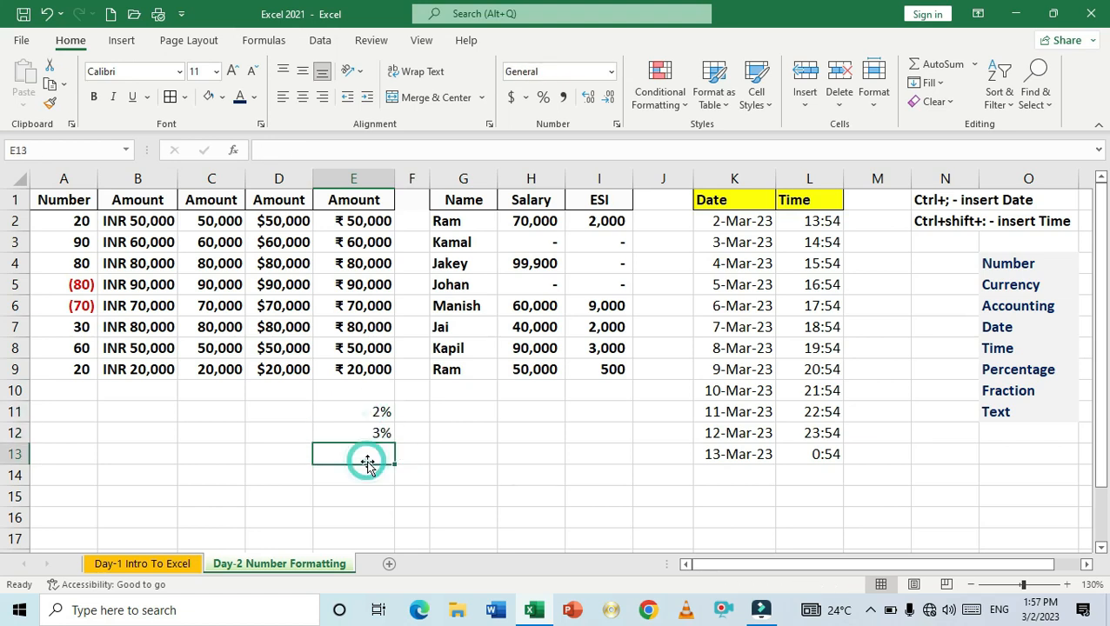
left_click(479, 468)
left_click_drag(365, 411, 369, 429)
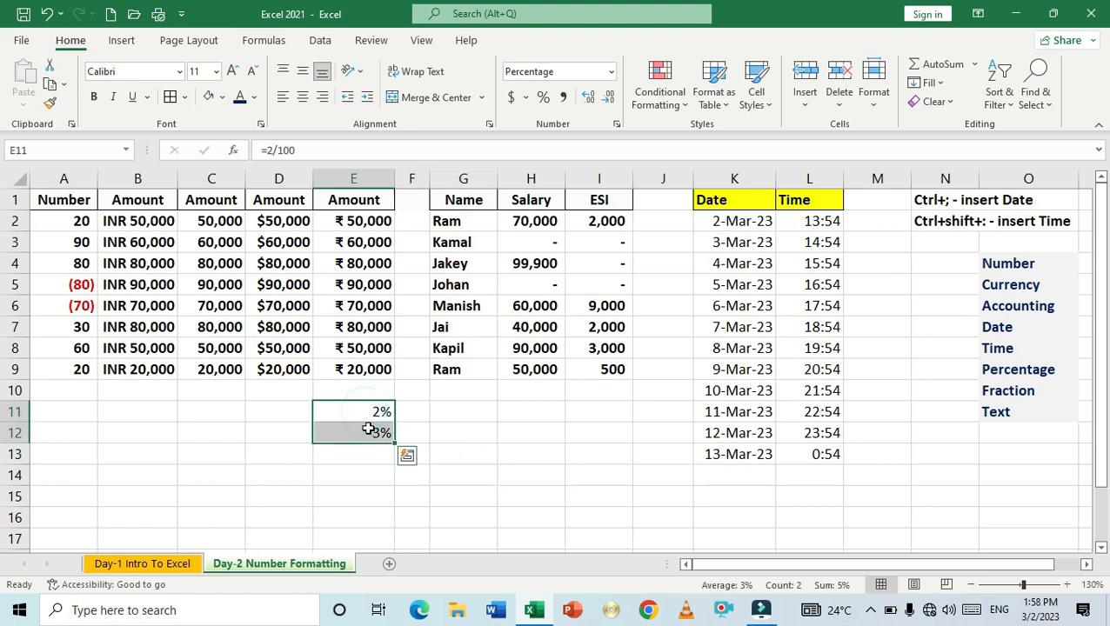
Enter 2% directly in G11 and compare its content with the formula in E11
left_click(463, 416)
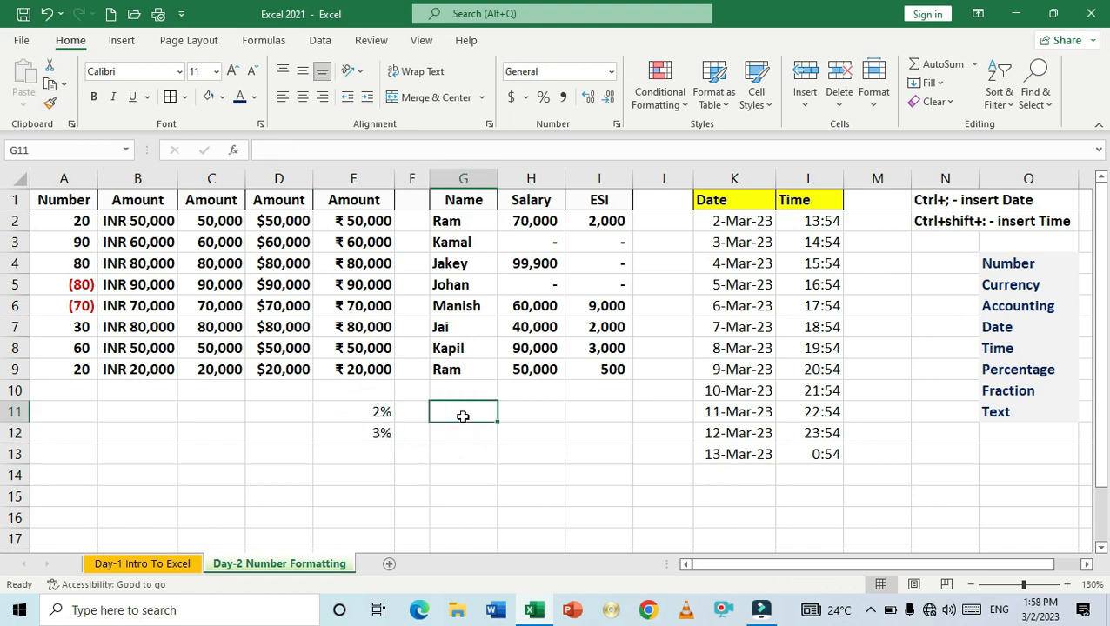
type("2")
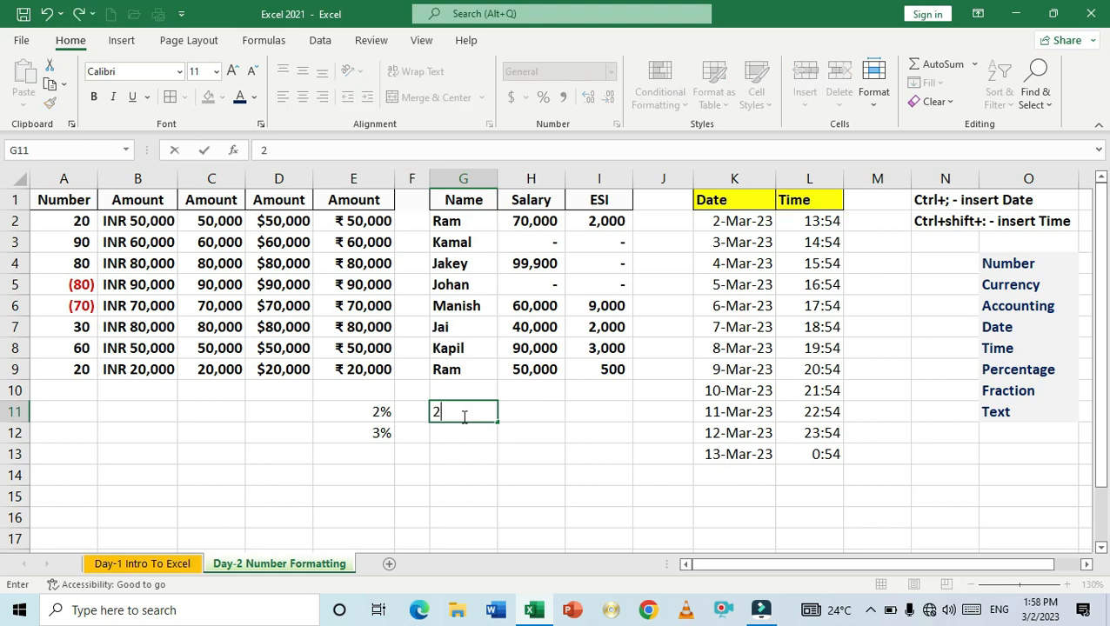
type("%")
key("Return")
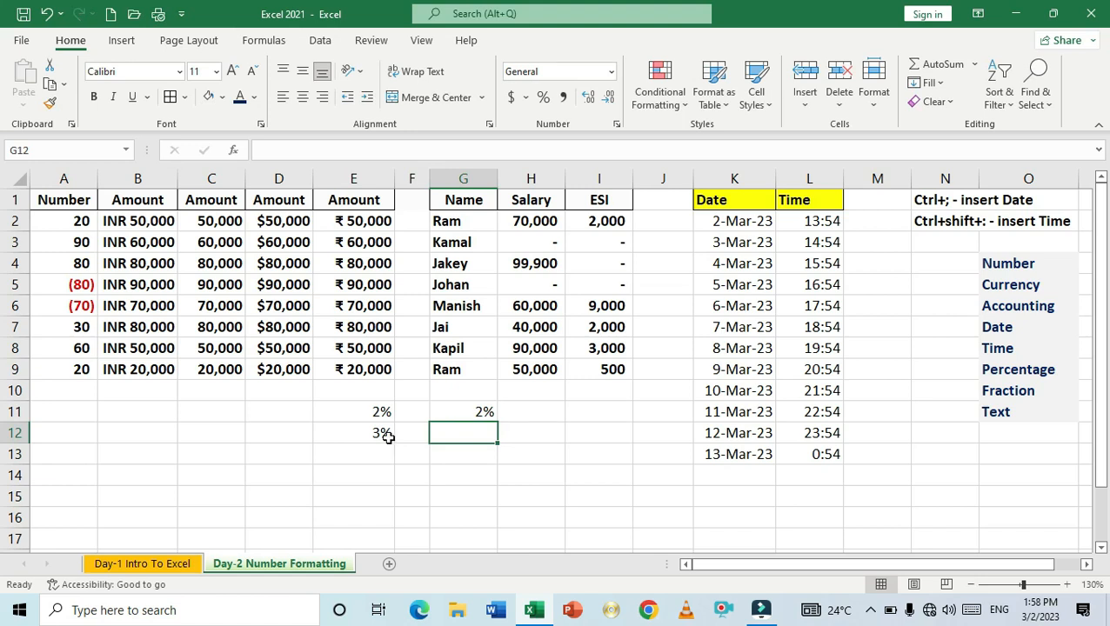
left_click(363, 415)
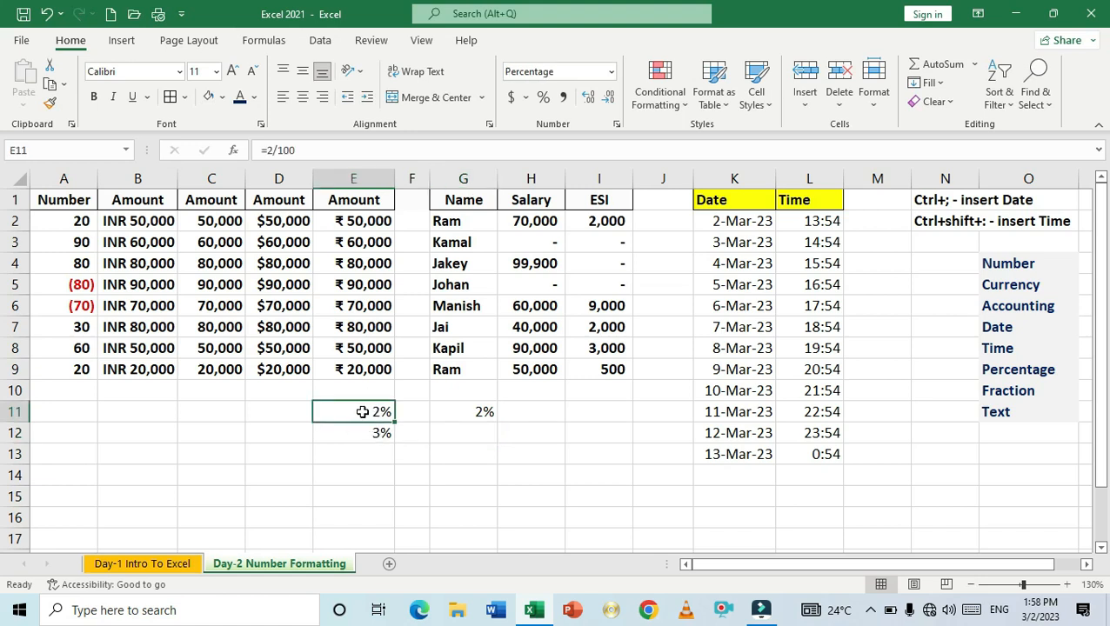
left_click(459, 415)
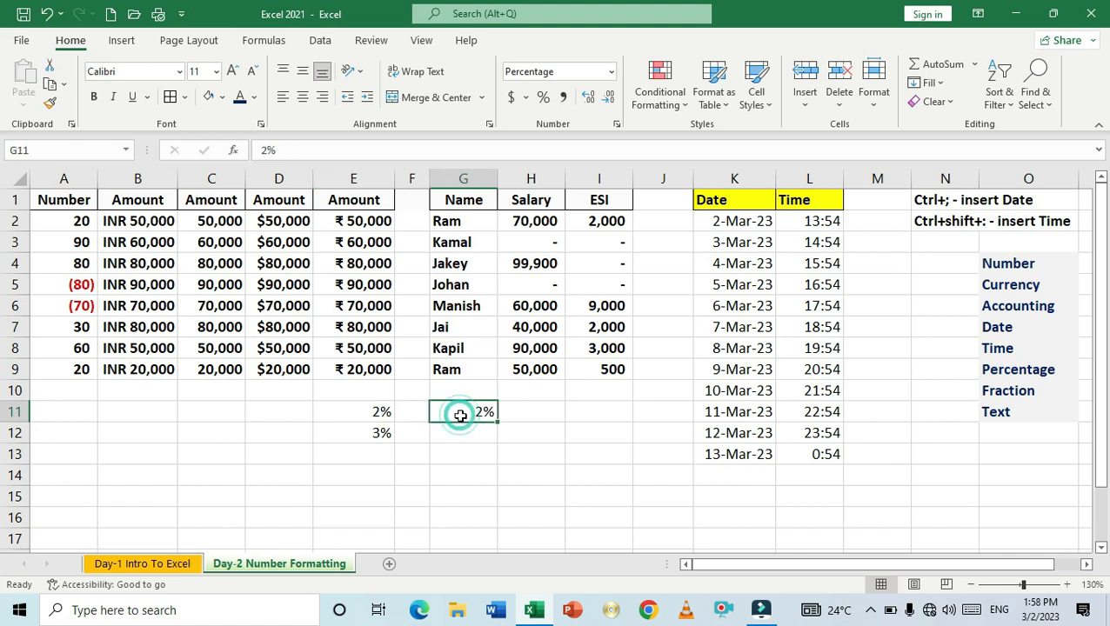
Enter 10% directly in G12 and check the percentage entries in G11:G12
left_click(455, 432)
type("10")
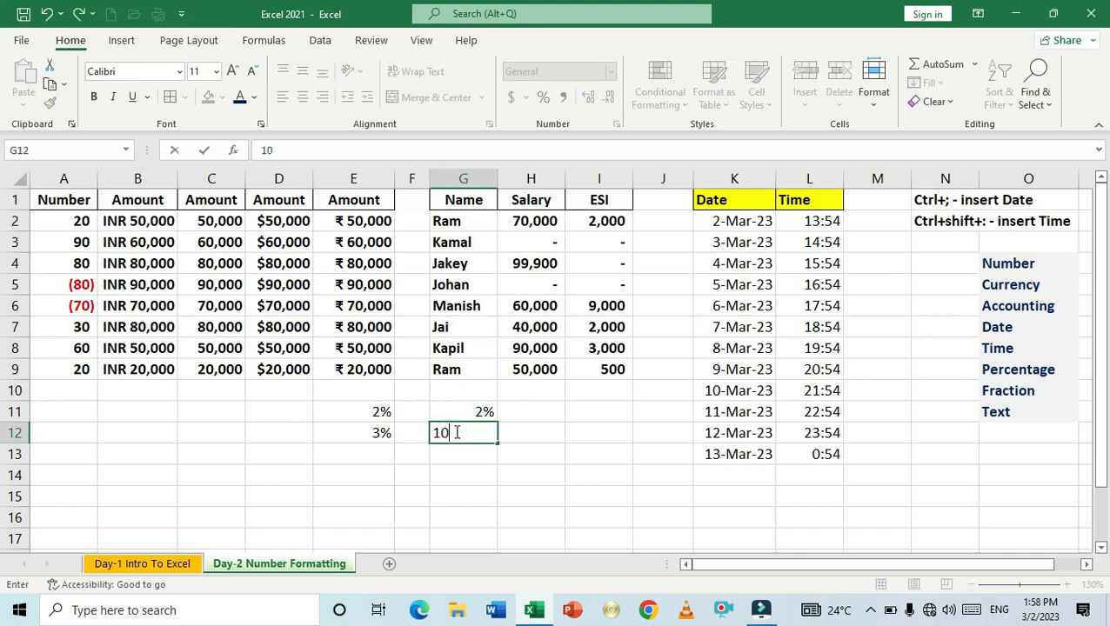
type("%")
key("Return")
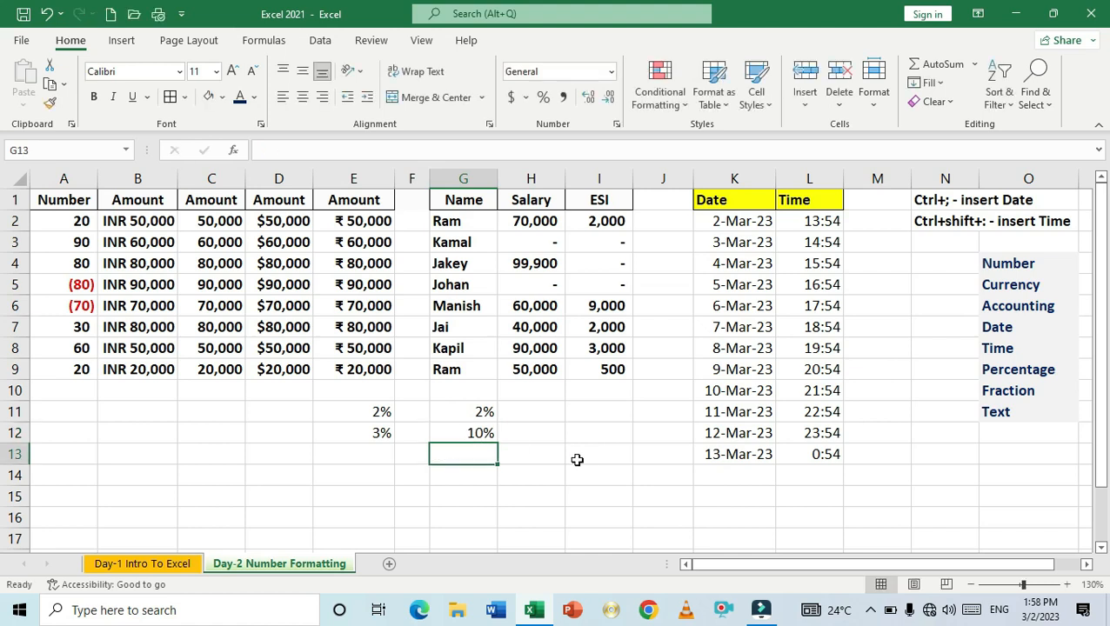
mouse_move(486, 419)
left_mouse_down()
mouse_move(479, 412)
mouse_move(483, 429)
left_mouse_up()
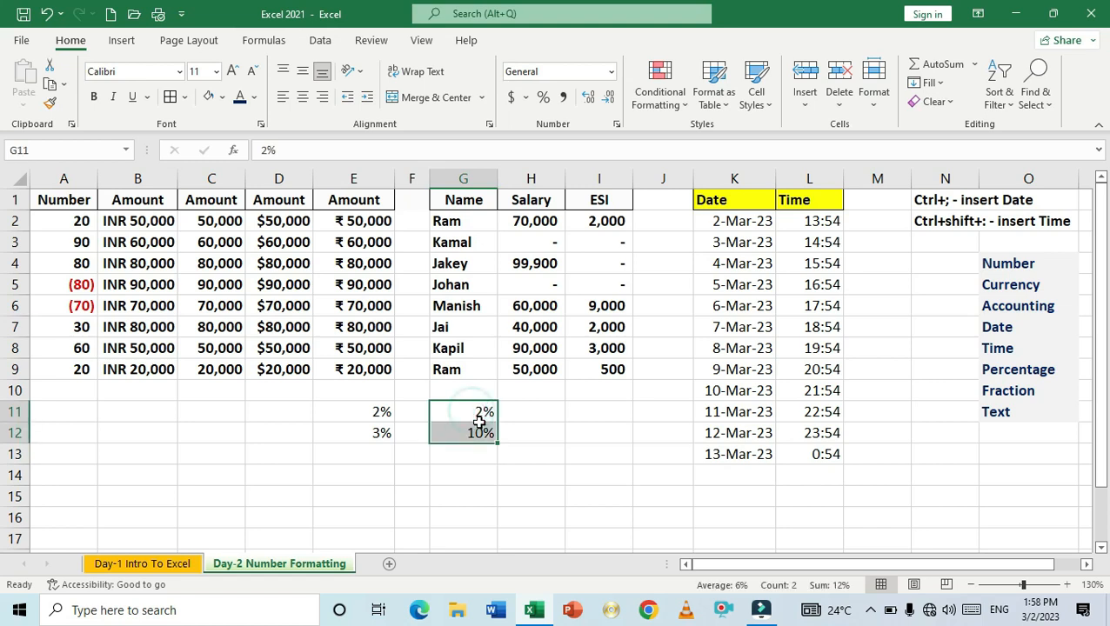
left_click(480, 437)
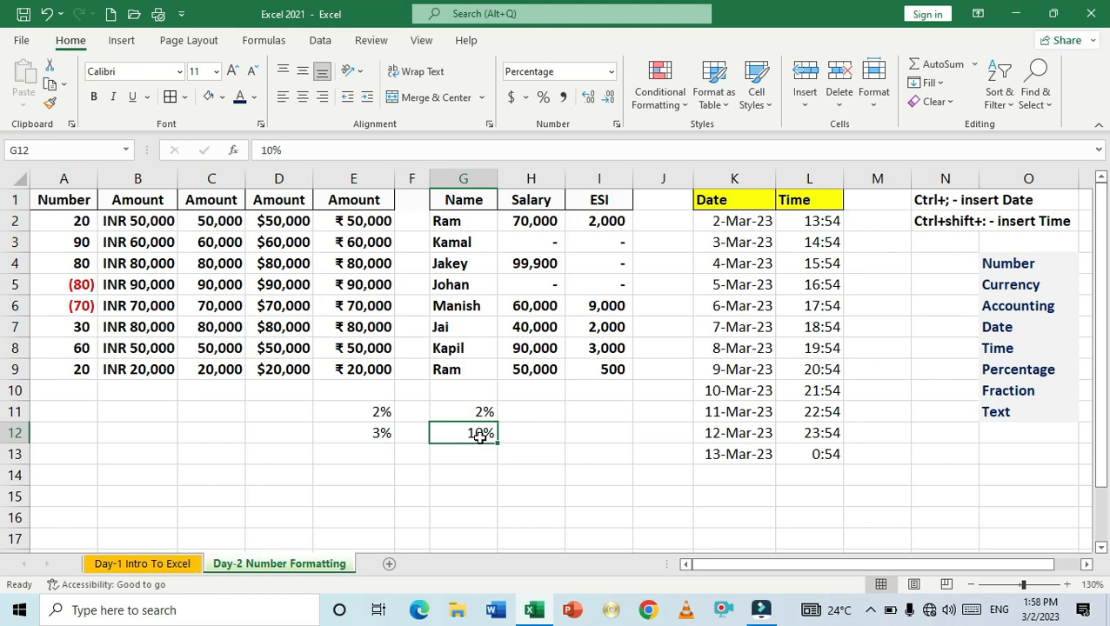
Enter the formula =5/2 in I11 as the example for the Fraction format
left_click(1012, 392)
left_click(602, 416)
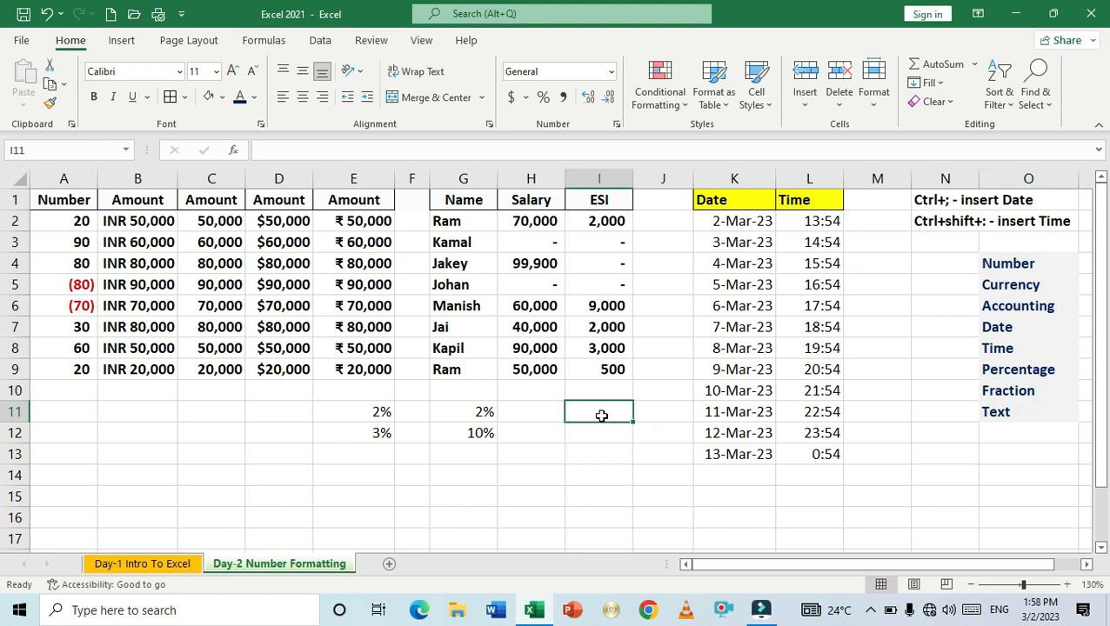
type("=")
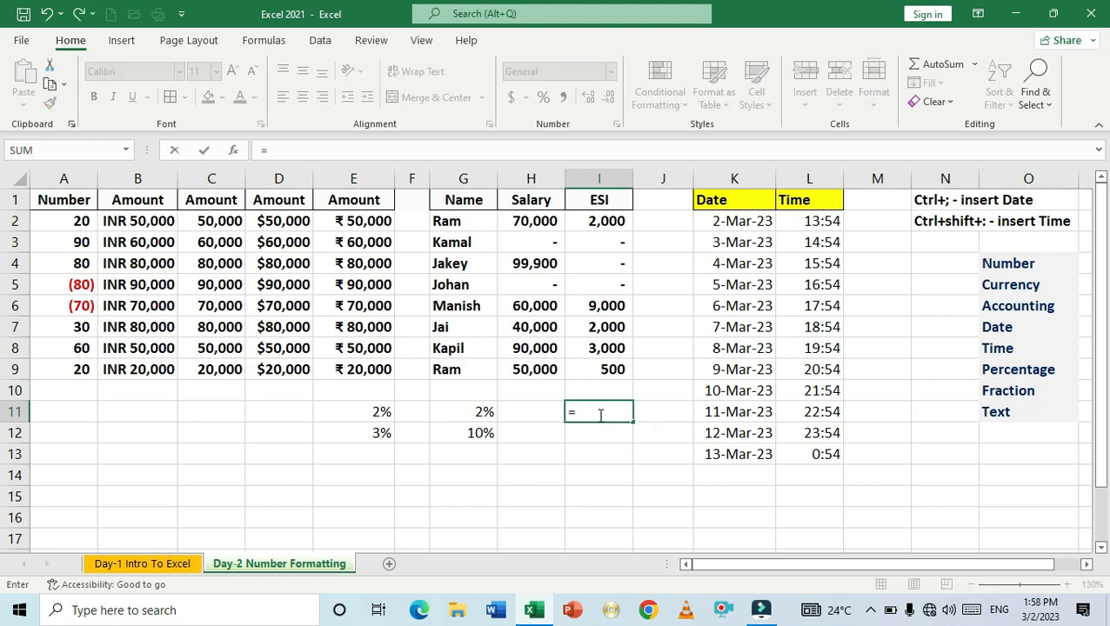
type("5/2")
key("Return")
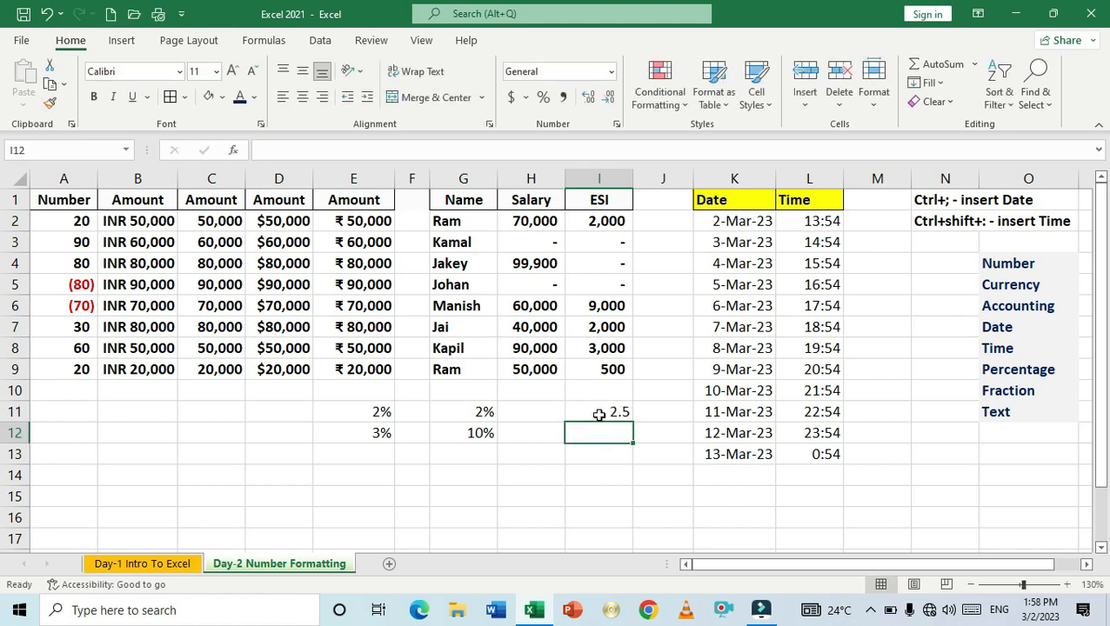
Format I11 as a Fraction of up to one digit and check the reformatted cell
left_click(607, 415)
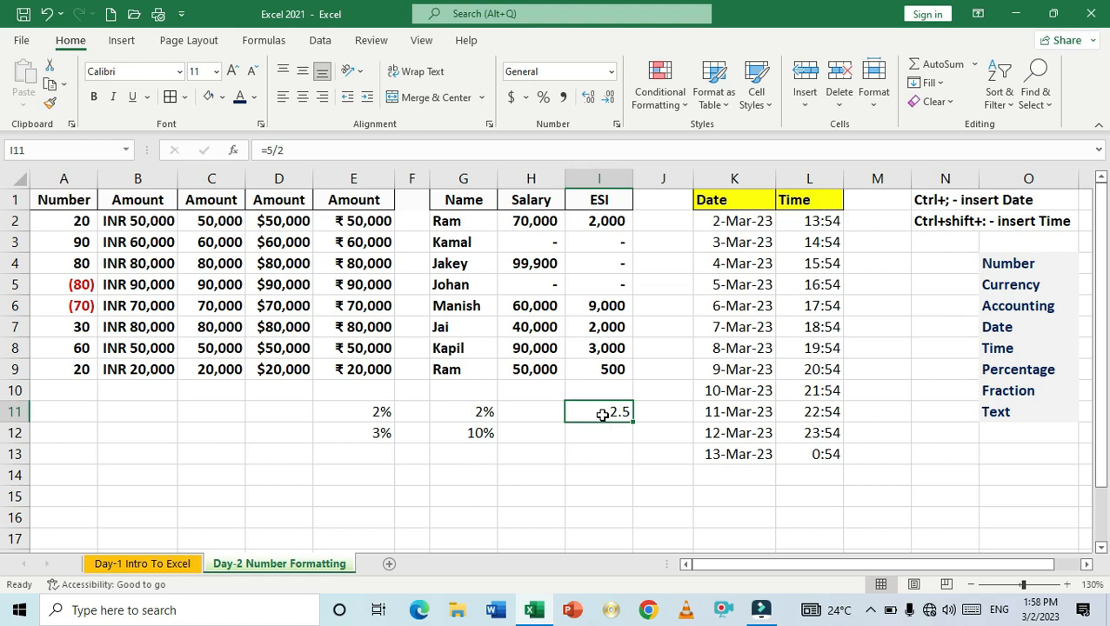
key("ctrl+1")
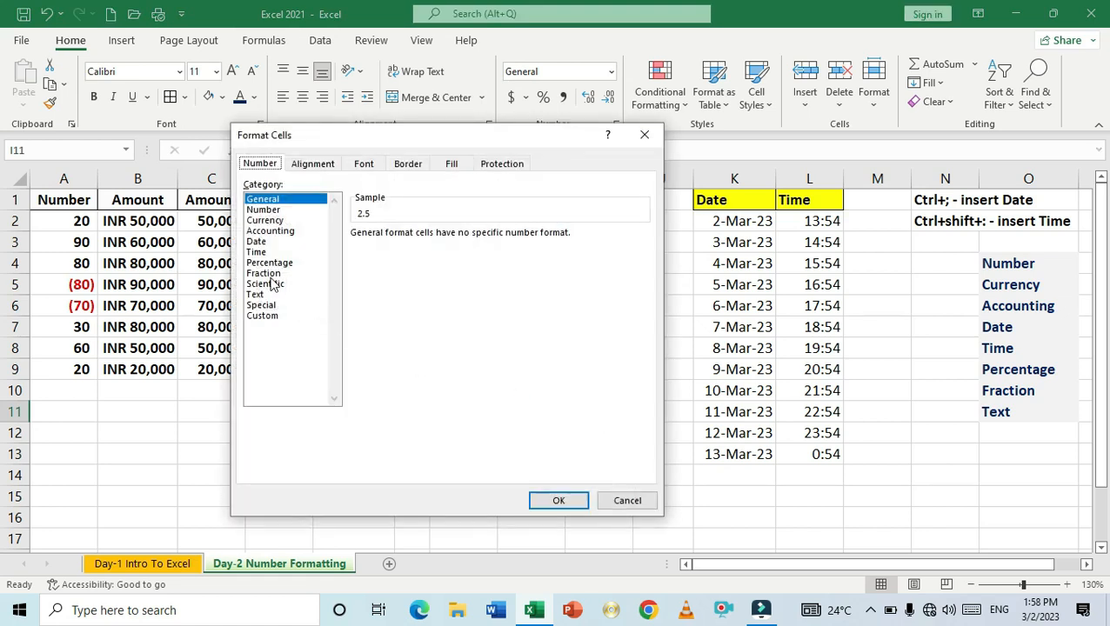
left_click(268, 273)
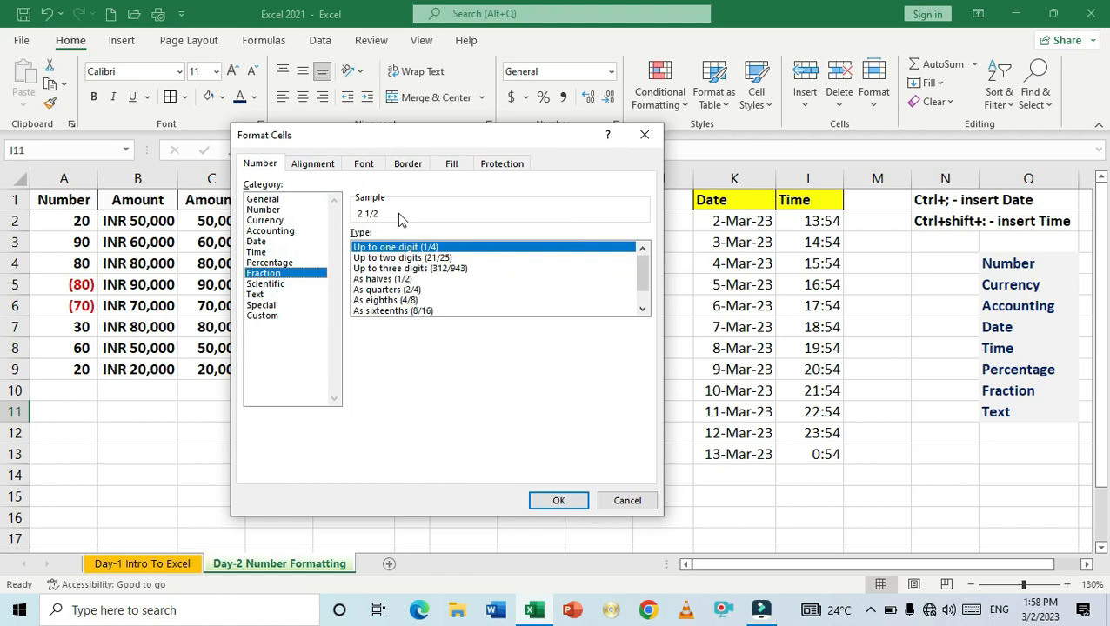
left_click(560, 500)
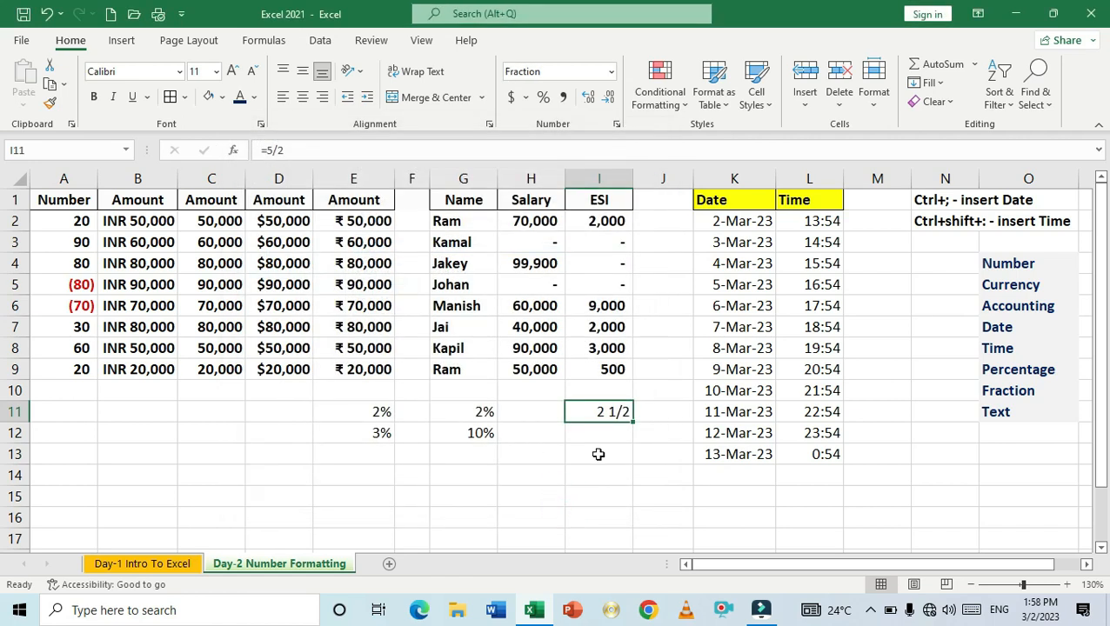
left_click(599, 454)
left_click(597, 412)
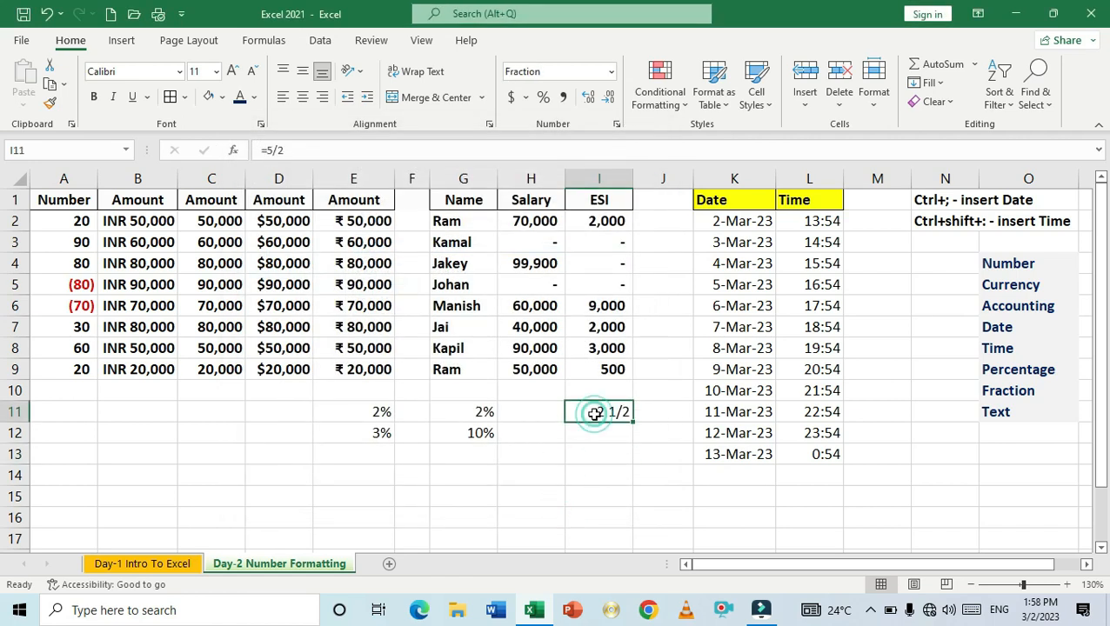
left_click(599, 449)
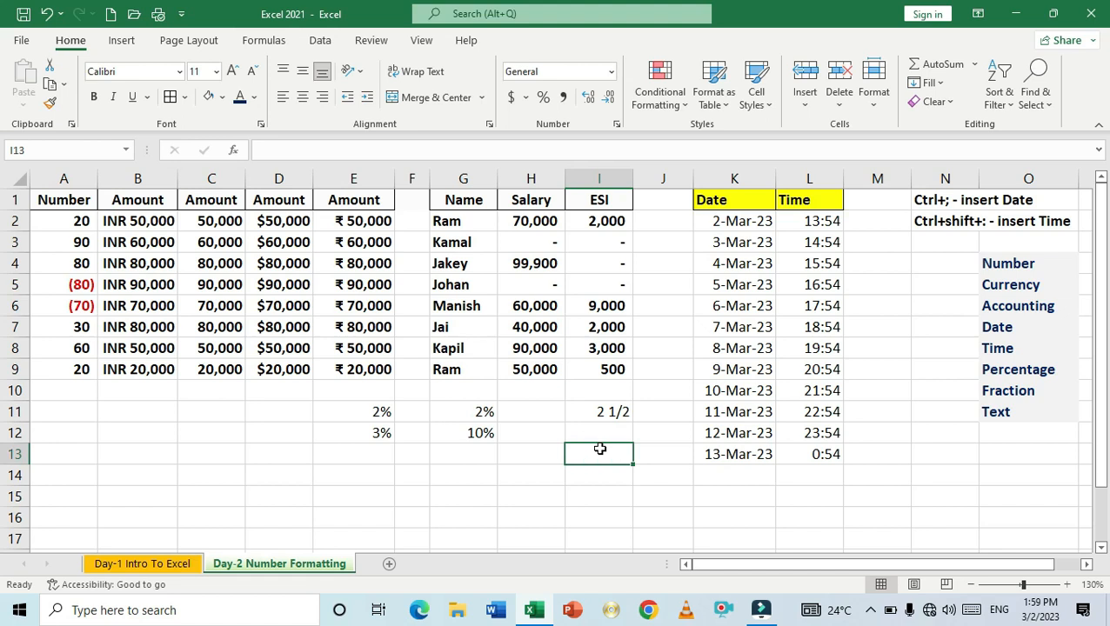
Enter the value 3.6 in I12
left_click(599, 434)
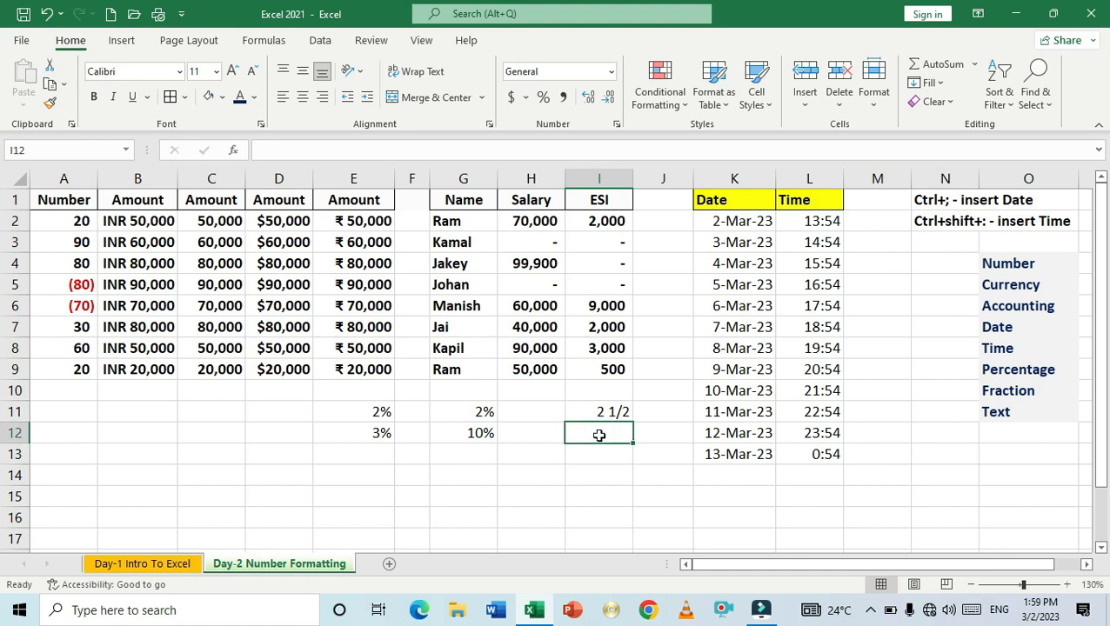
type("3.6")
key("Return")
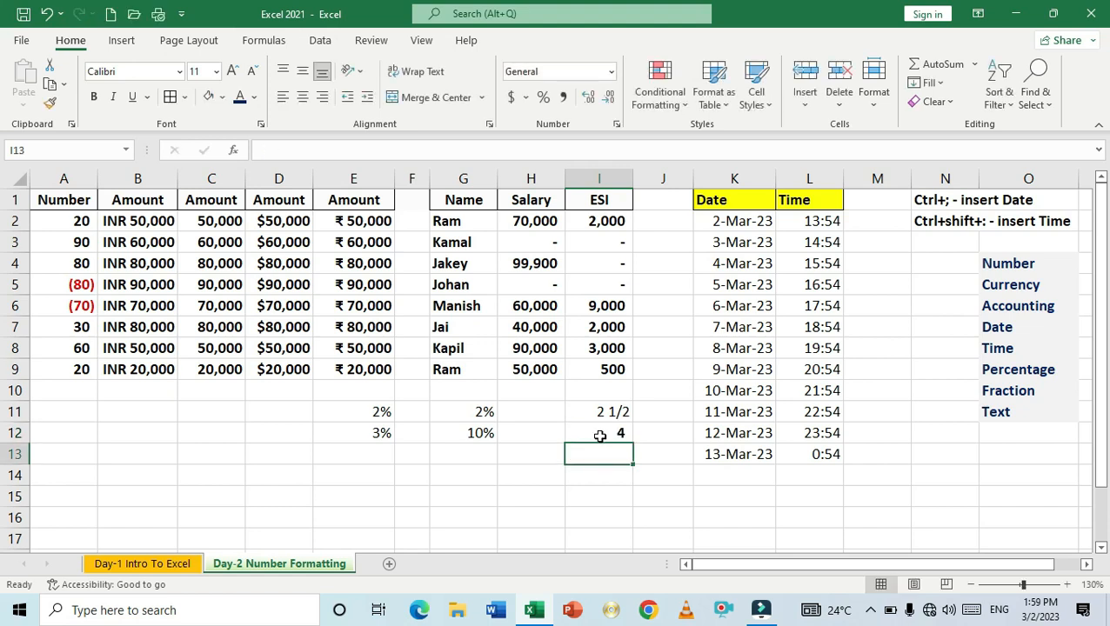
Replace the content of I12 with the formula =7/2 and check the cell's formula
left_click(595, 434)
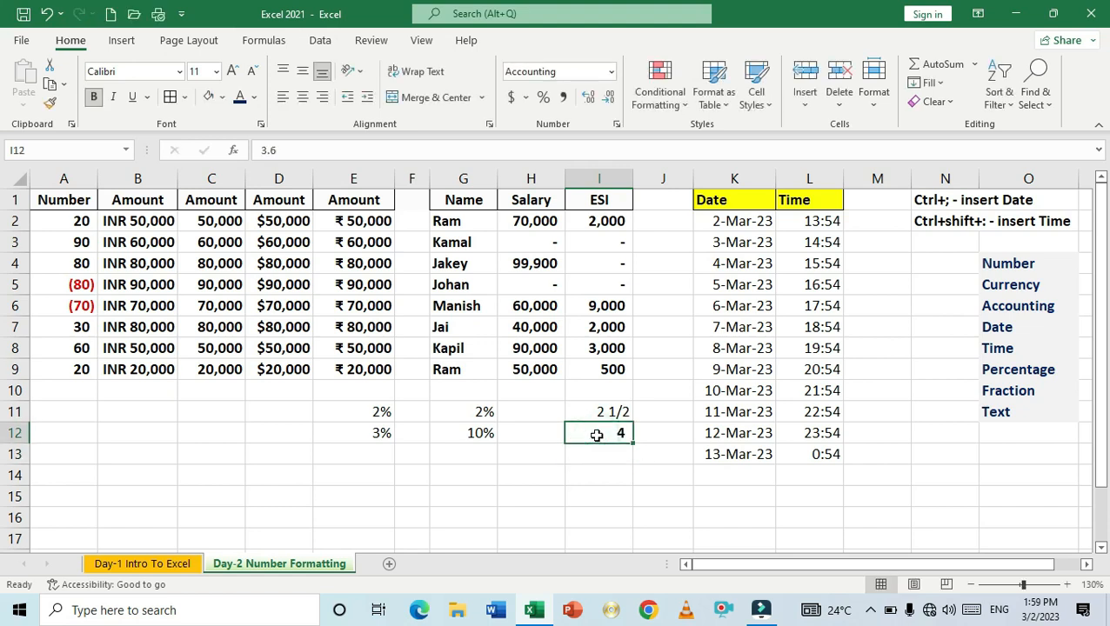
type("=")
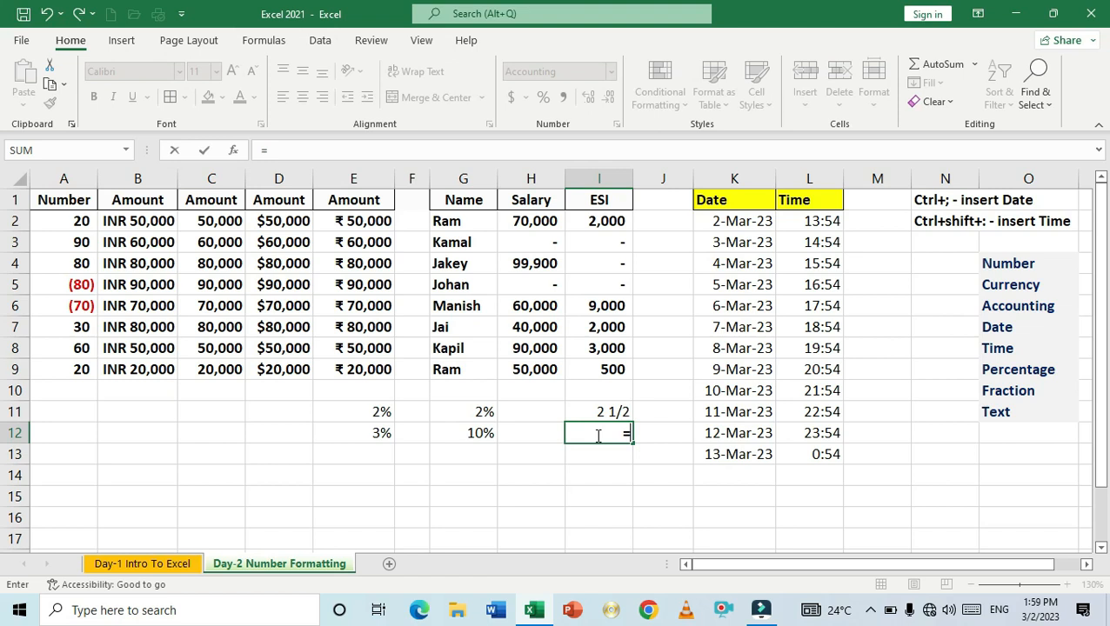
type("7/2")
key("Return")
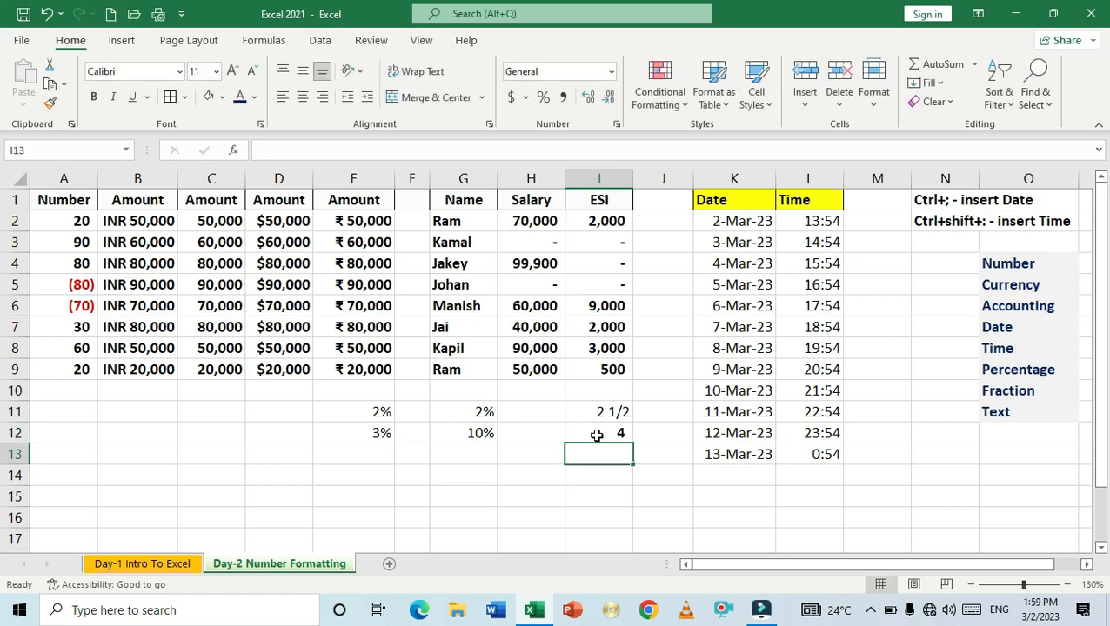
left_click(600, 428)
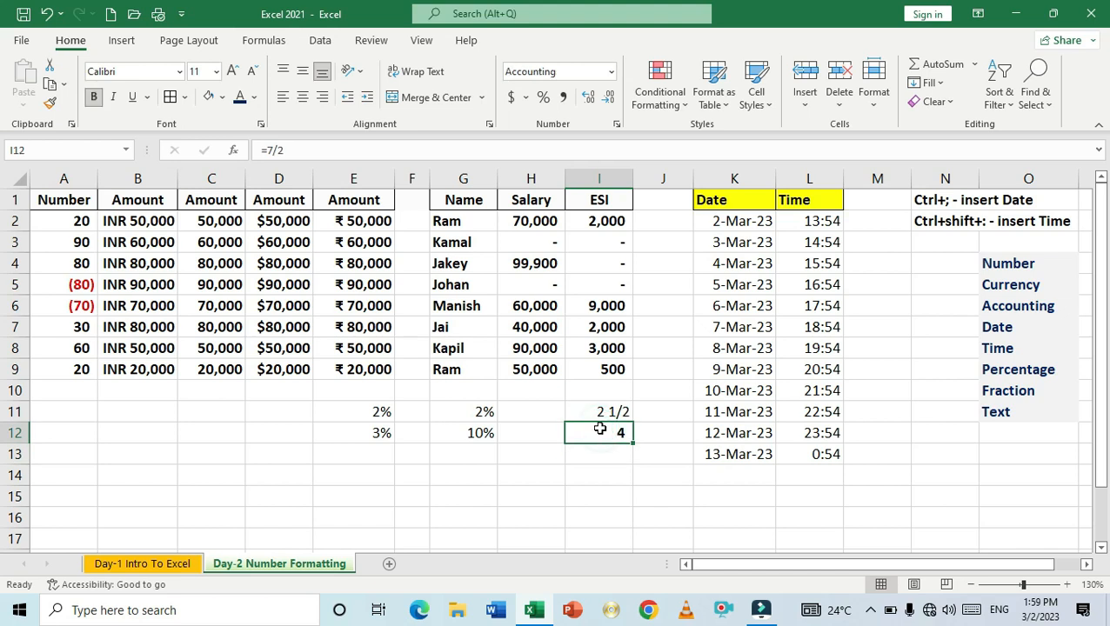
Enter the formula =7.5 in I13
left_click(601, 456)
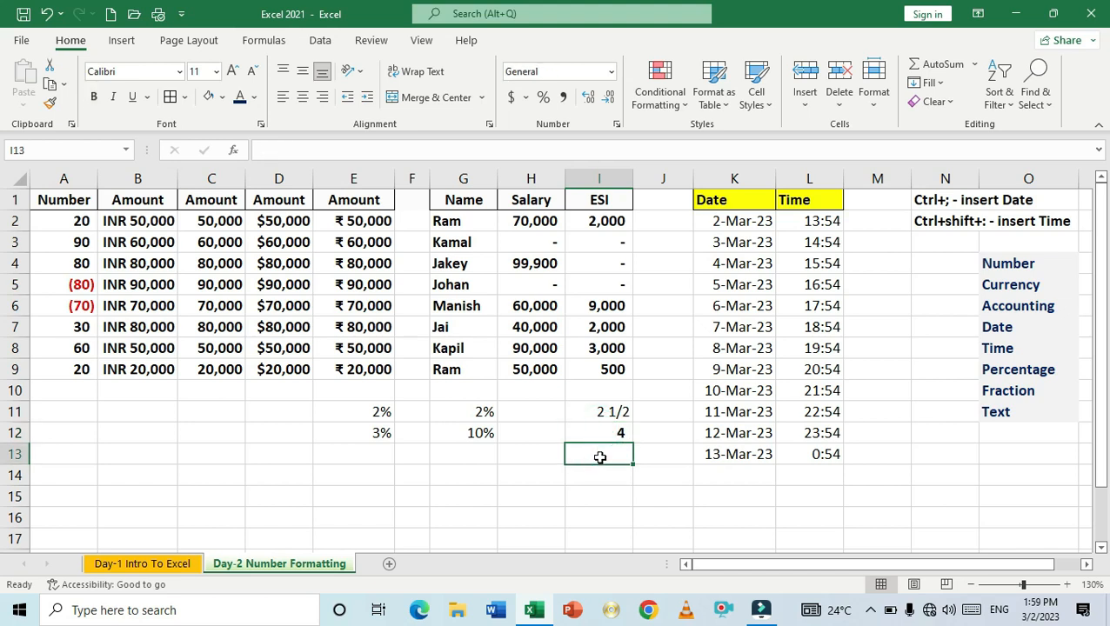
type("=7 /")
key("BackSpace")
type(".5")
key("Return")
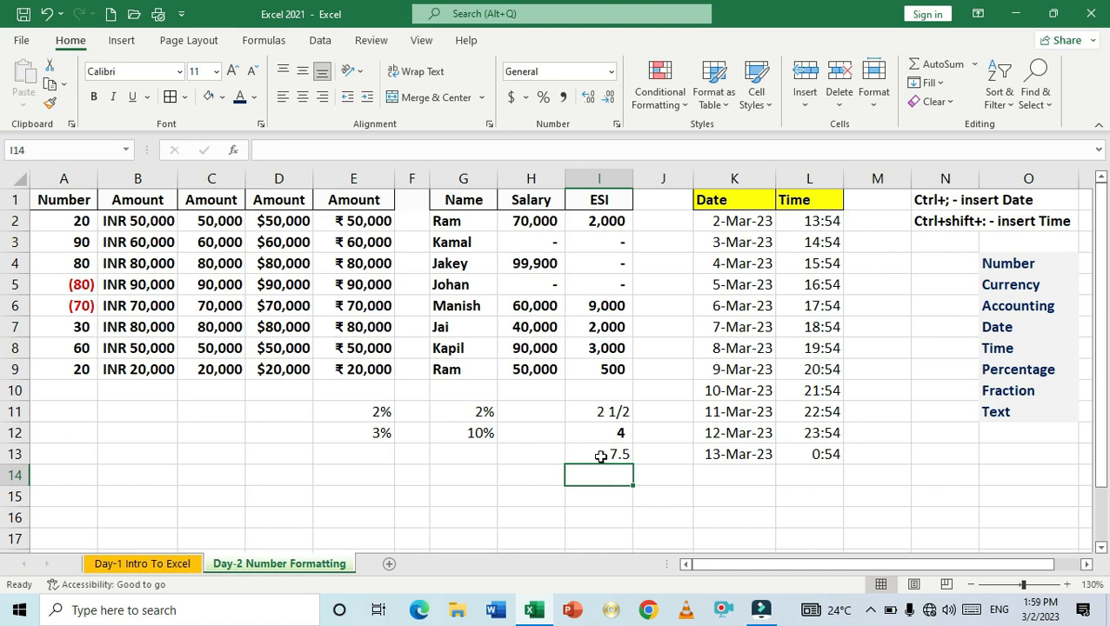
Format I13 as a Fraction of up to one digit
left_click(601, 454)
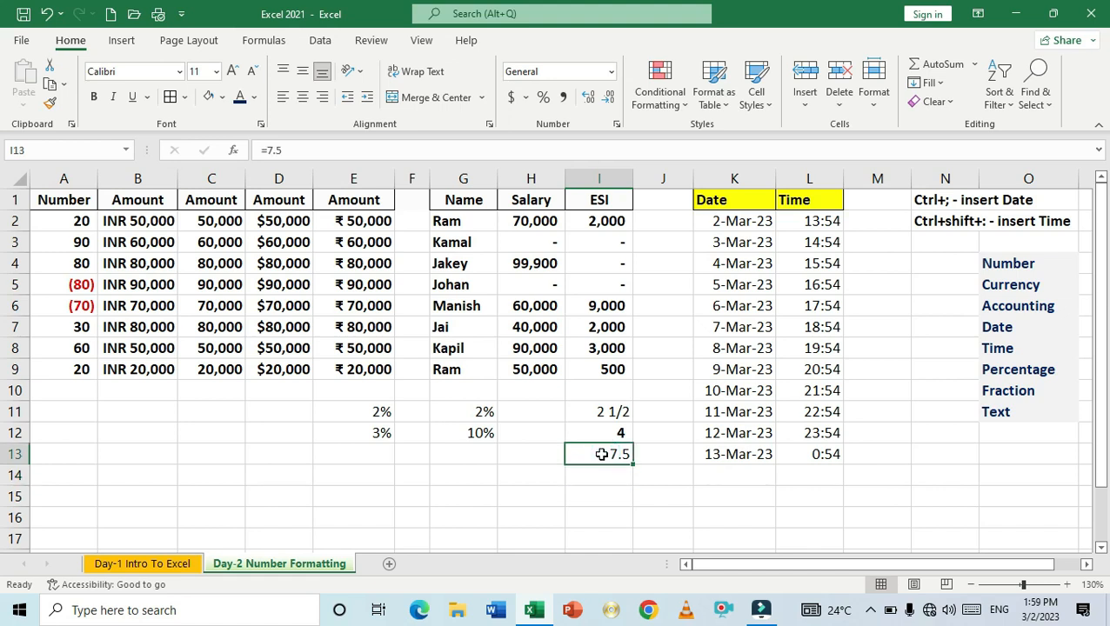
key("ctrl+1")
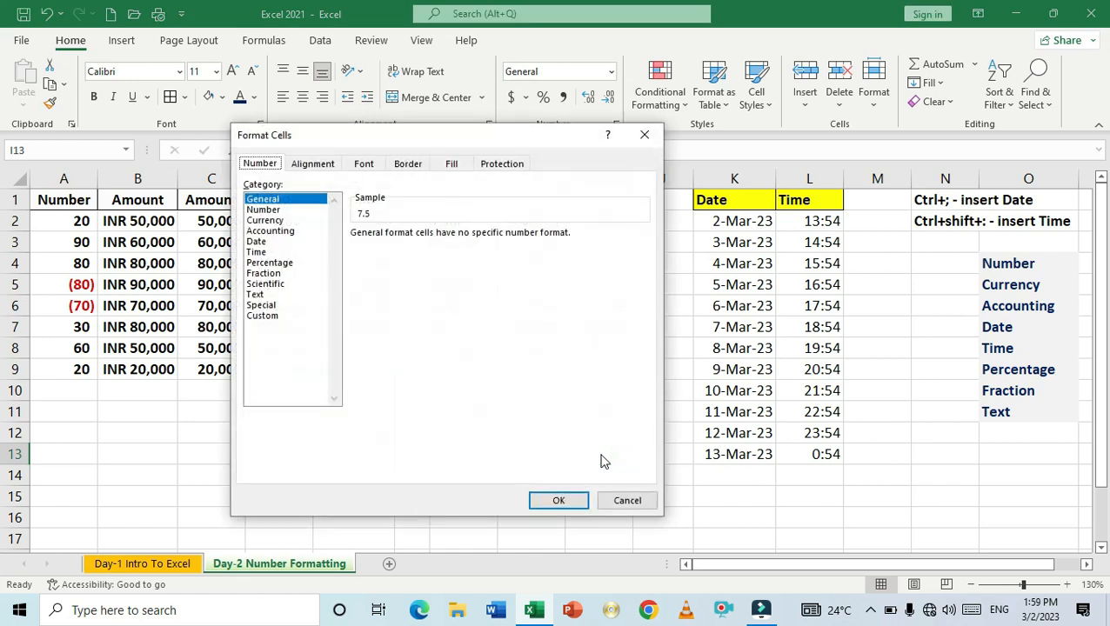
left_click(265, 273)
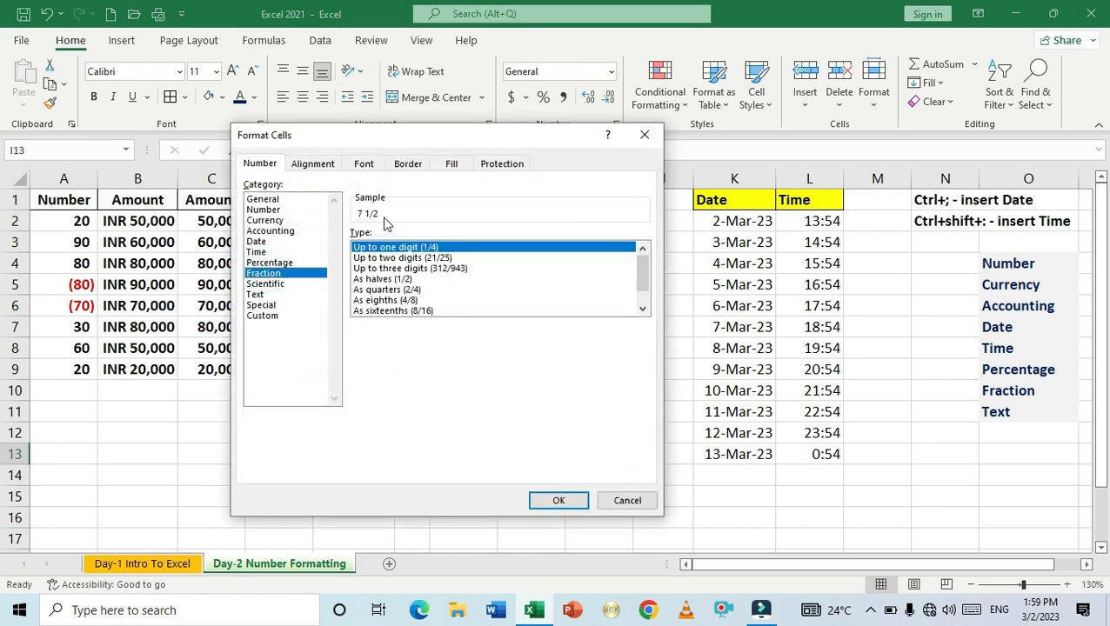
left_click(557, 502)
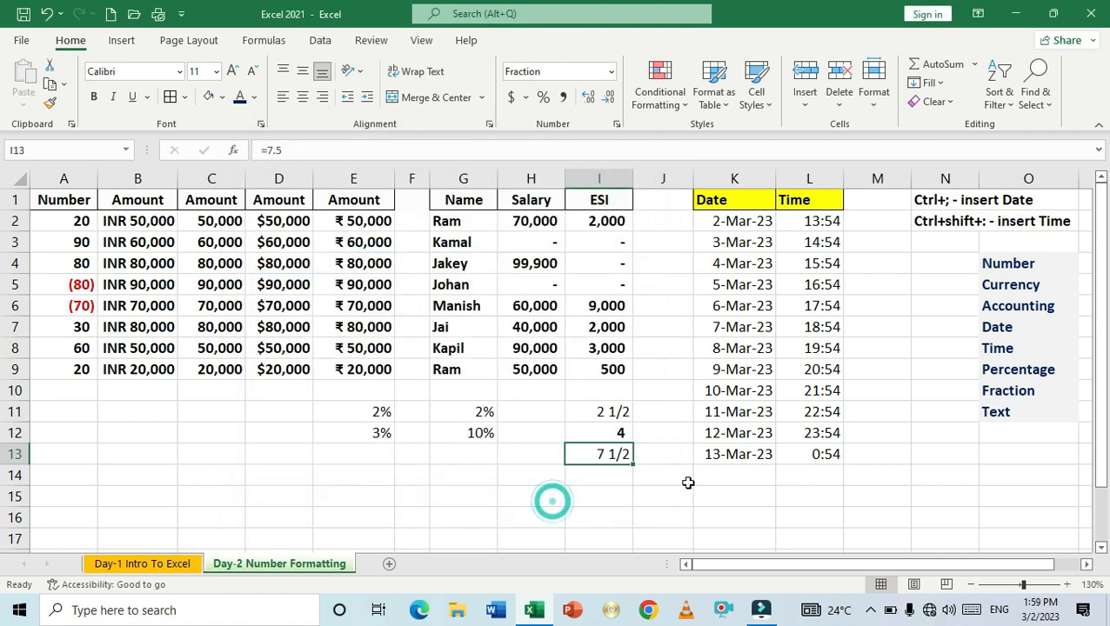
left_click(602, 490)
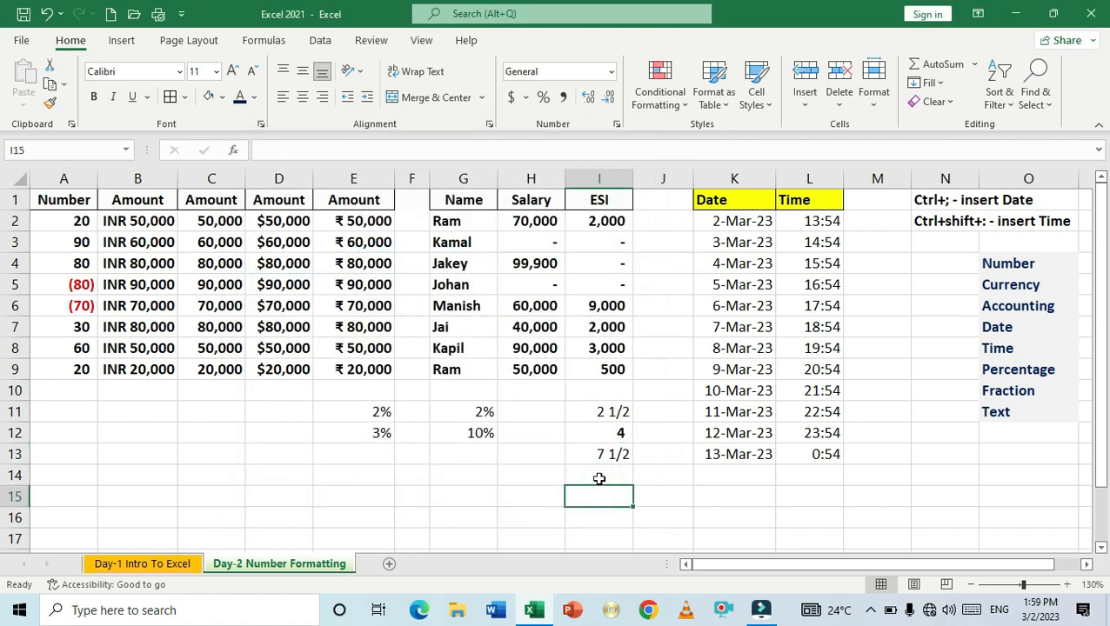
left_click(599, 454)
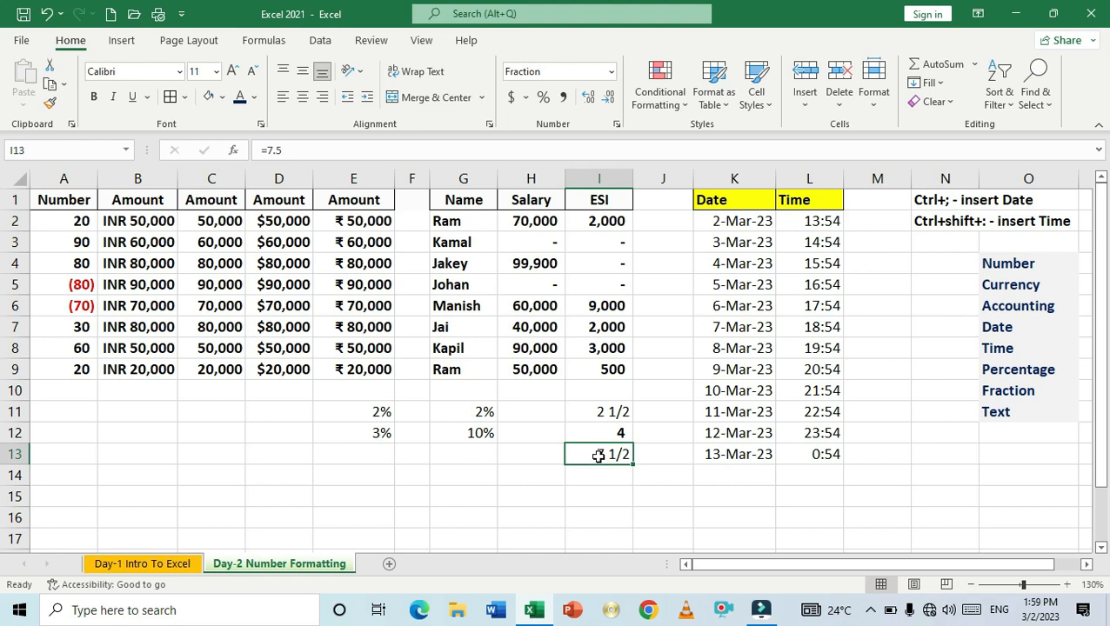
left_click(602, 479)
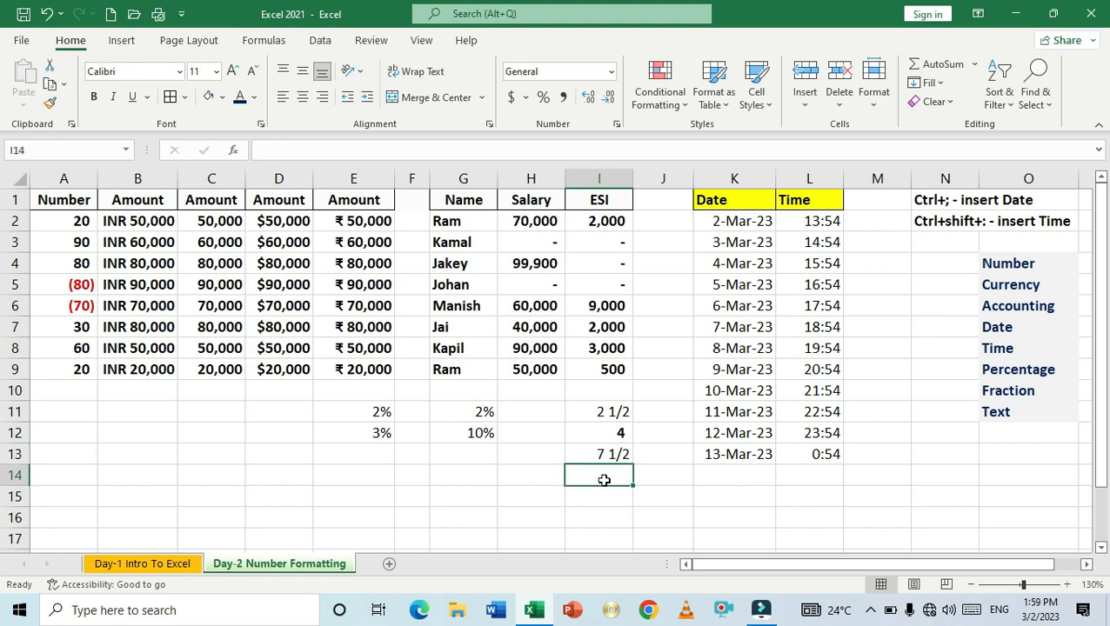
left_click(611, 494)
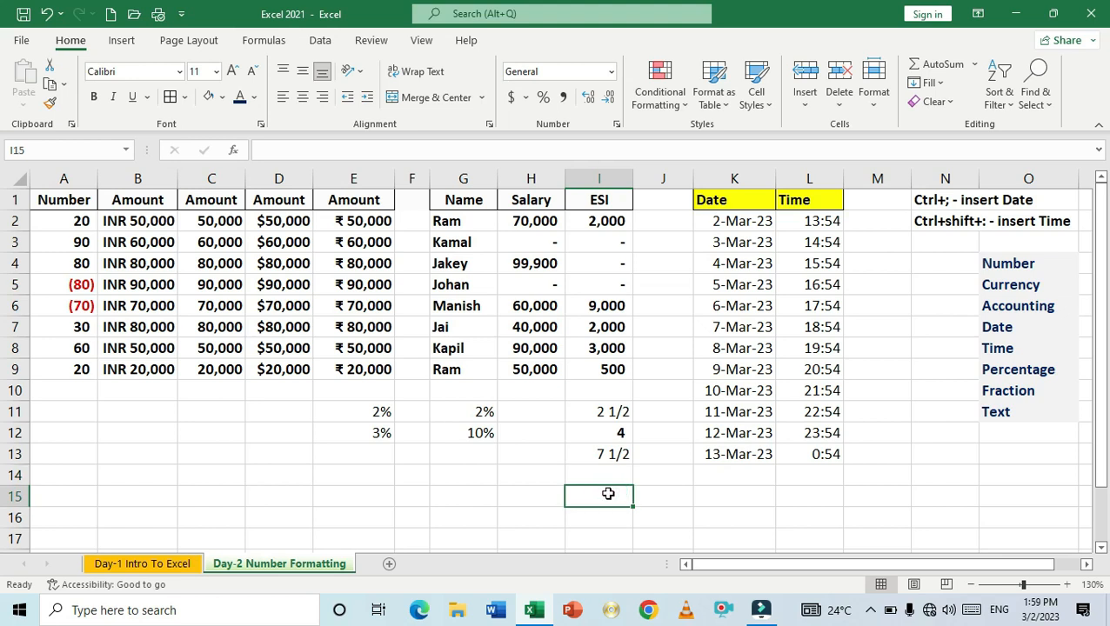
left_click(676, 494)
left_click(987, 488)
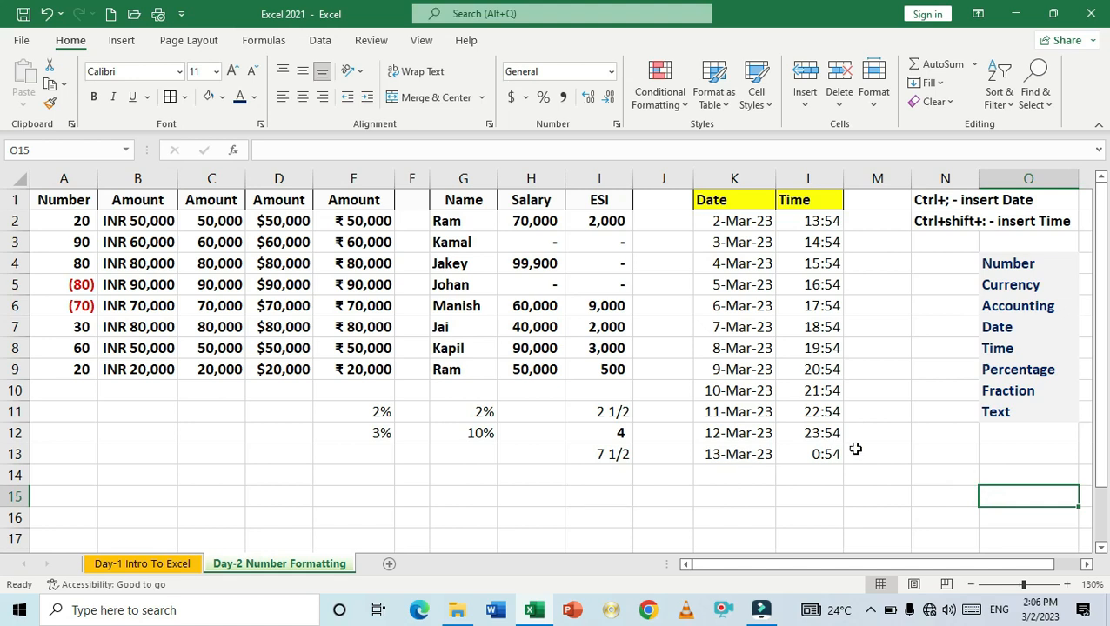
left_click(998, 412)
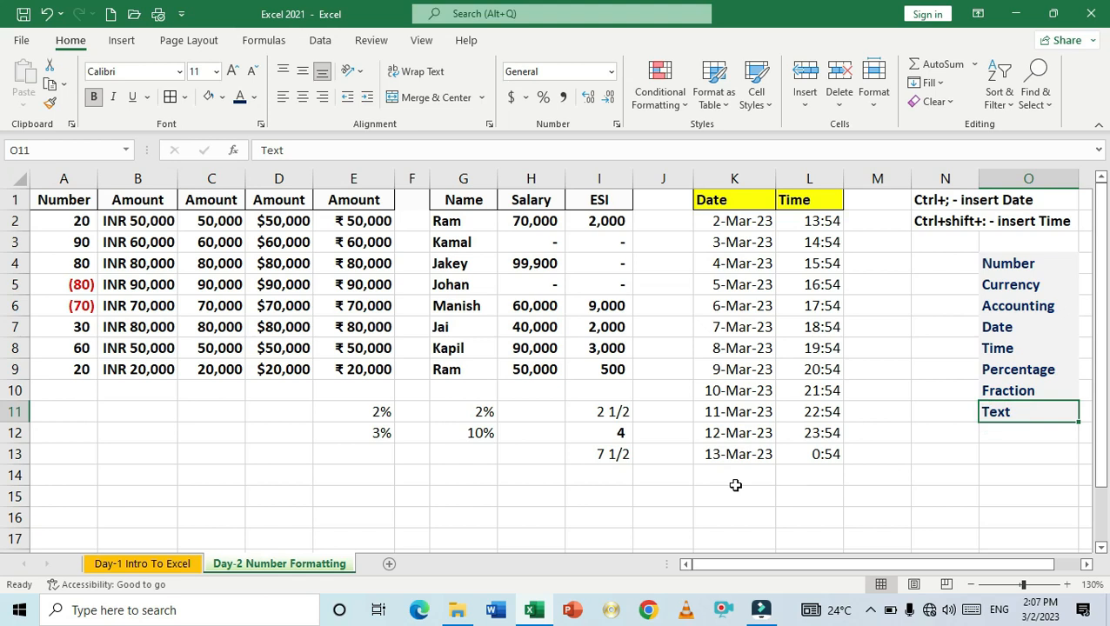
Enter the heading "Cheque No" in C11
left_click(206, 417)
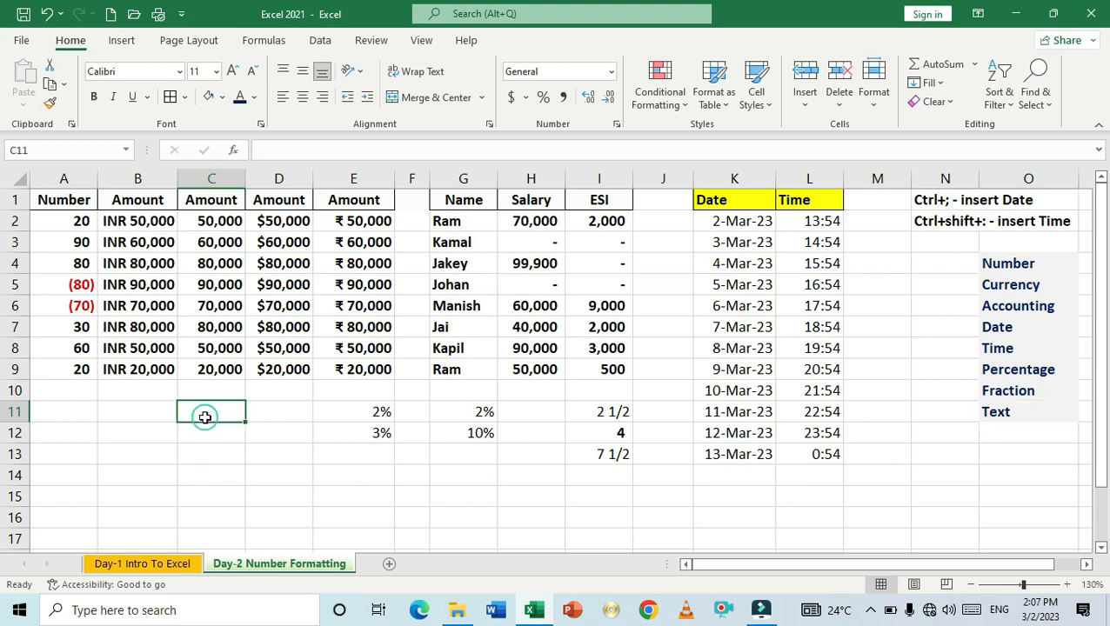
type("Chequ")
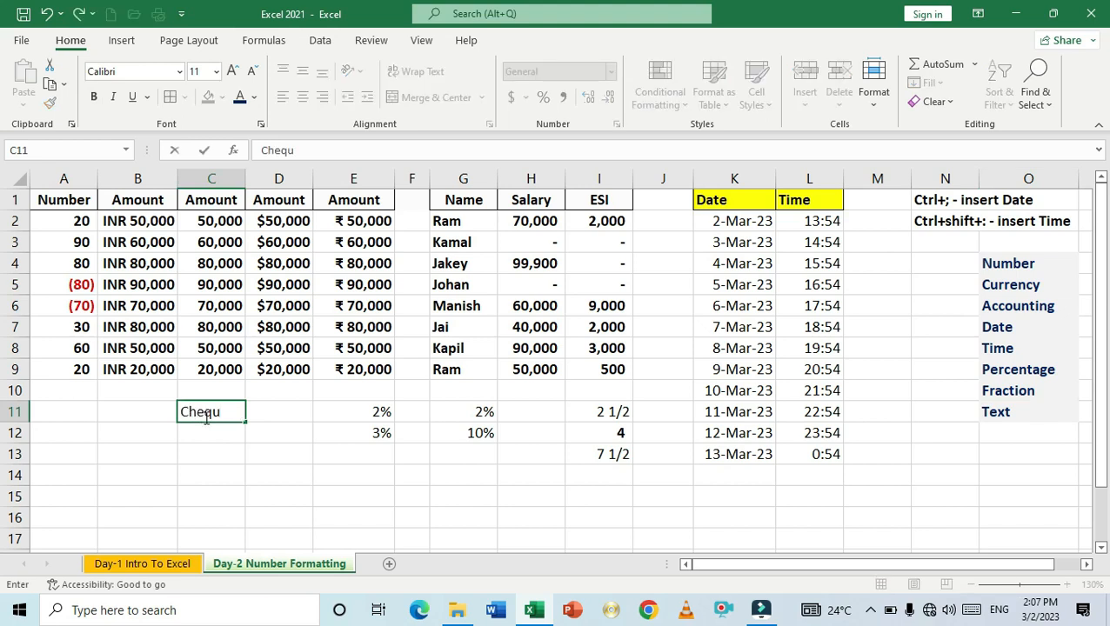
type("e No")
key("Return")
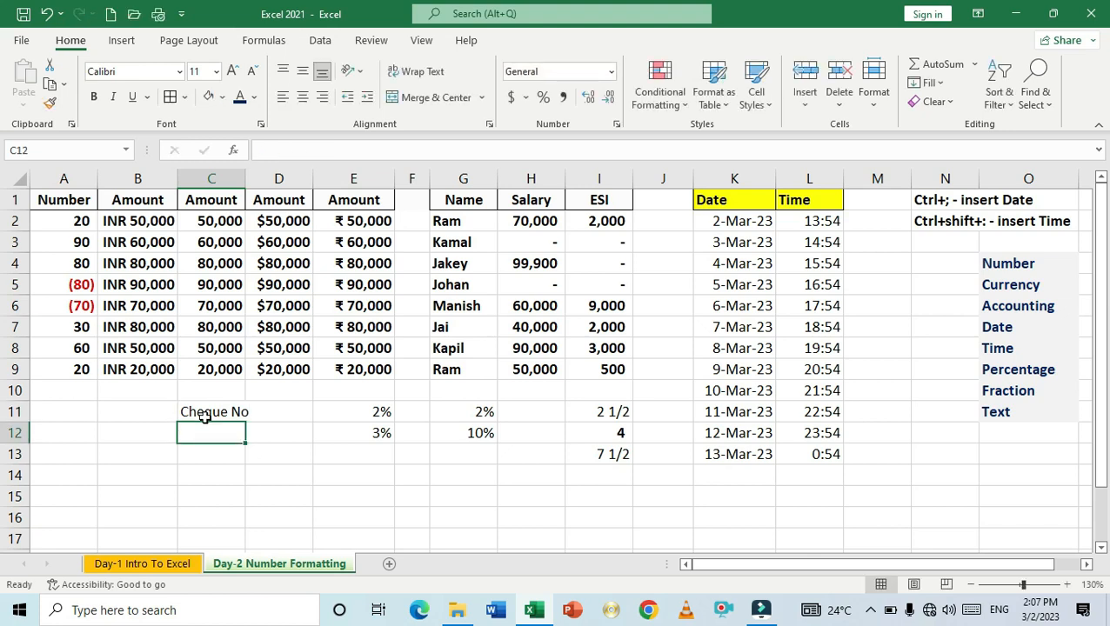
Try to enter 000235 with its leading zeros in C12, under the Cheque No heading
type("000")
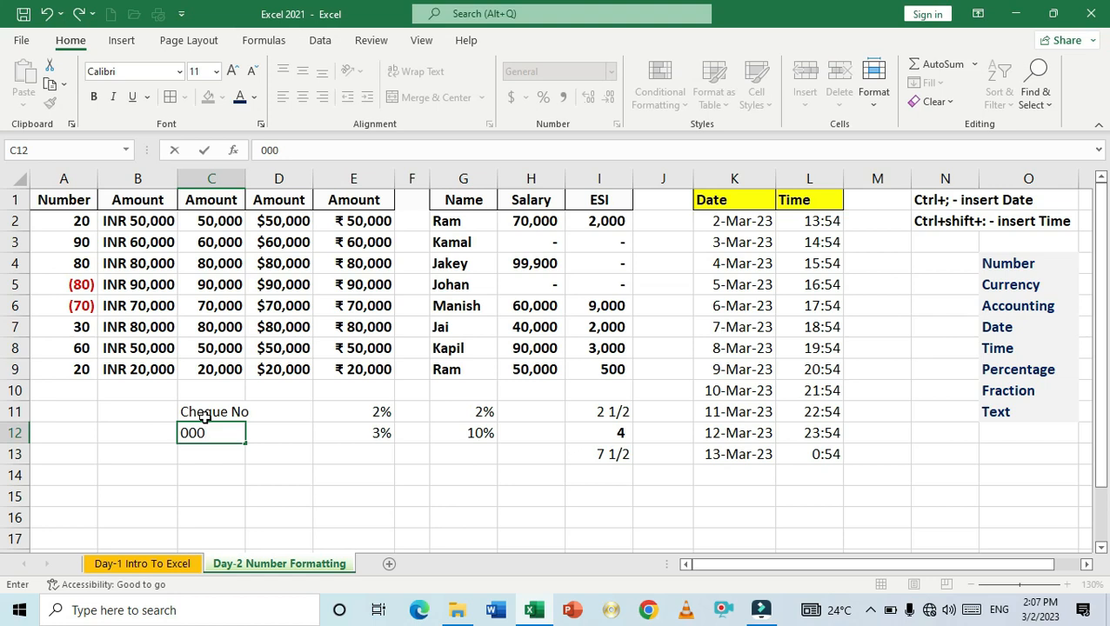
type("235")
key("Return")
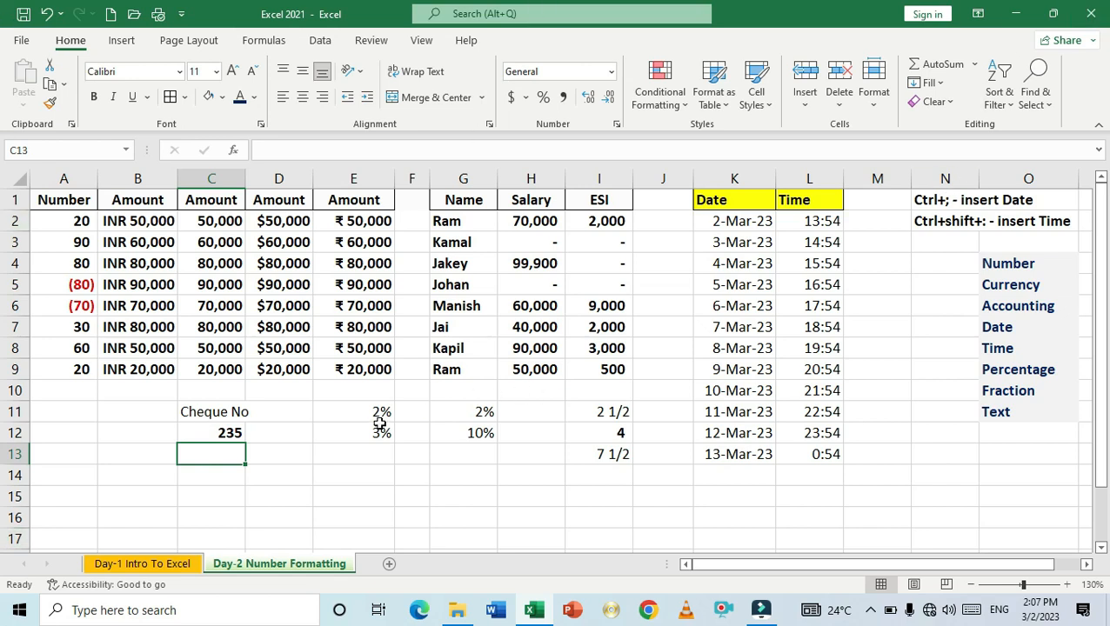
Check the stored content of C12 and clear the cell
left_click(213, 430)
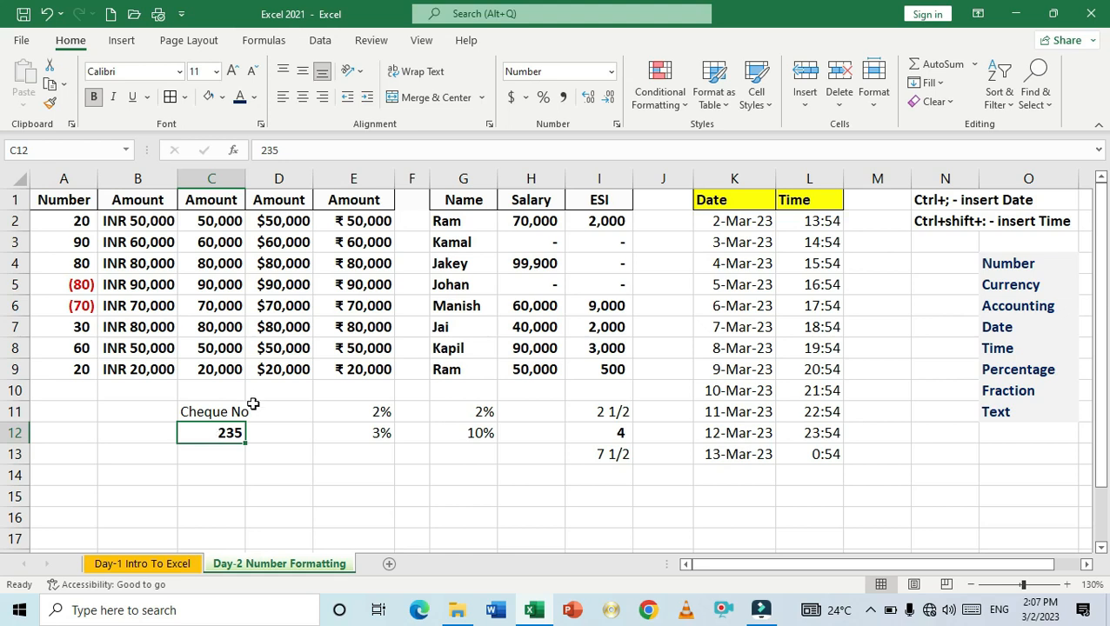
left_click(225, 462)
left_click(225, 434)
left_click(223, 461)
left_click(219, 433)
key("Delete")
left_click(221, 454)
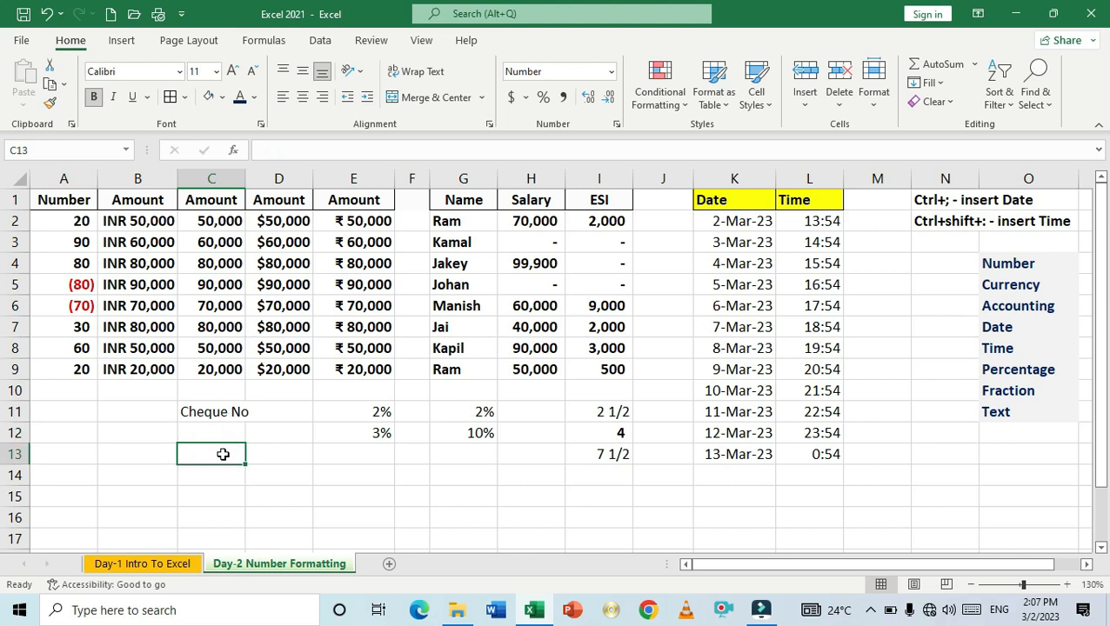
Format the cells C12:C16 under Cheque No as Text
left_click(223, 435)
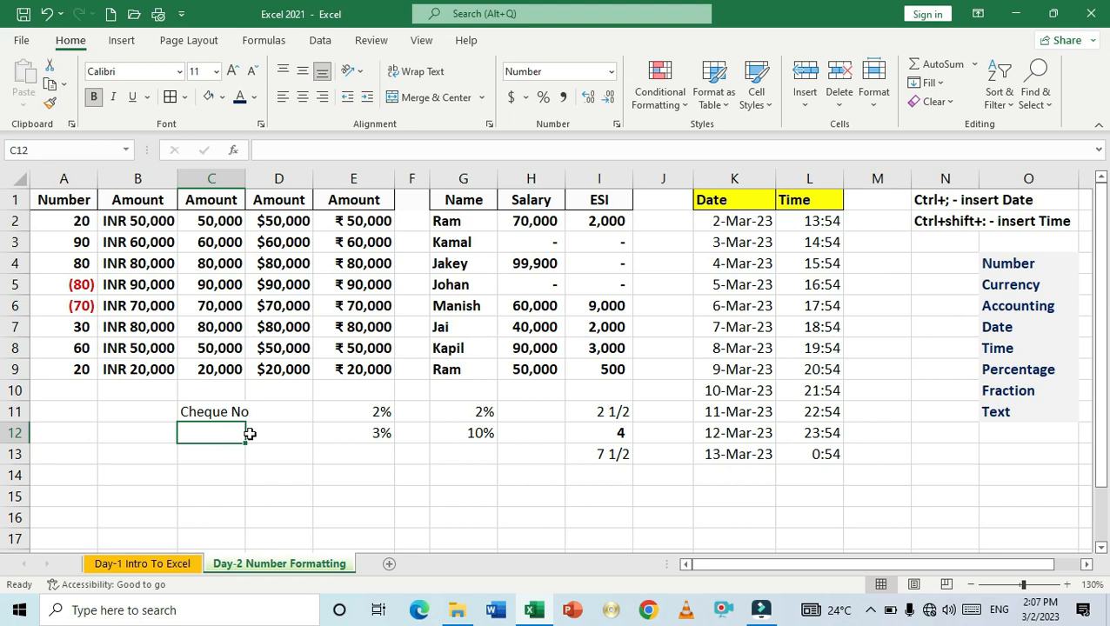
left_click_drag(224, 430, 226, 522)
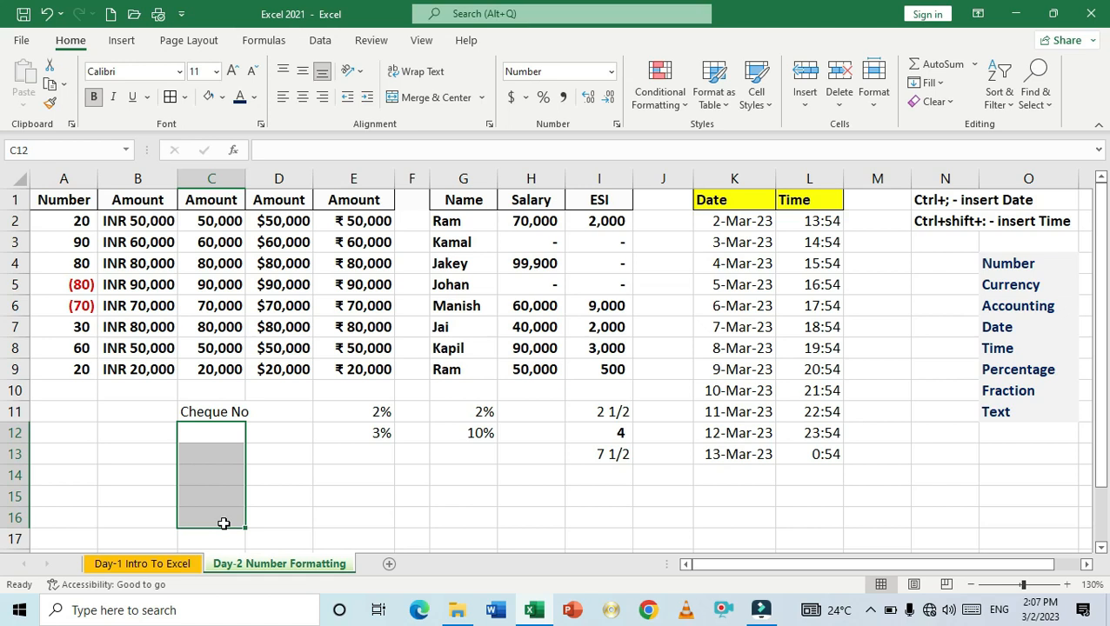
key("ctrl+1")
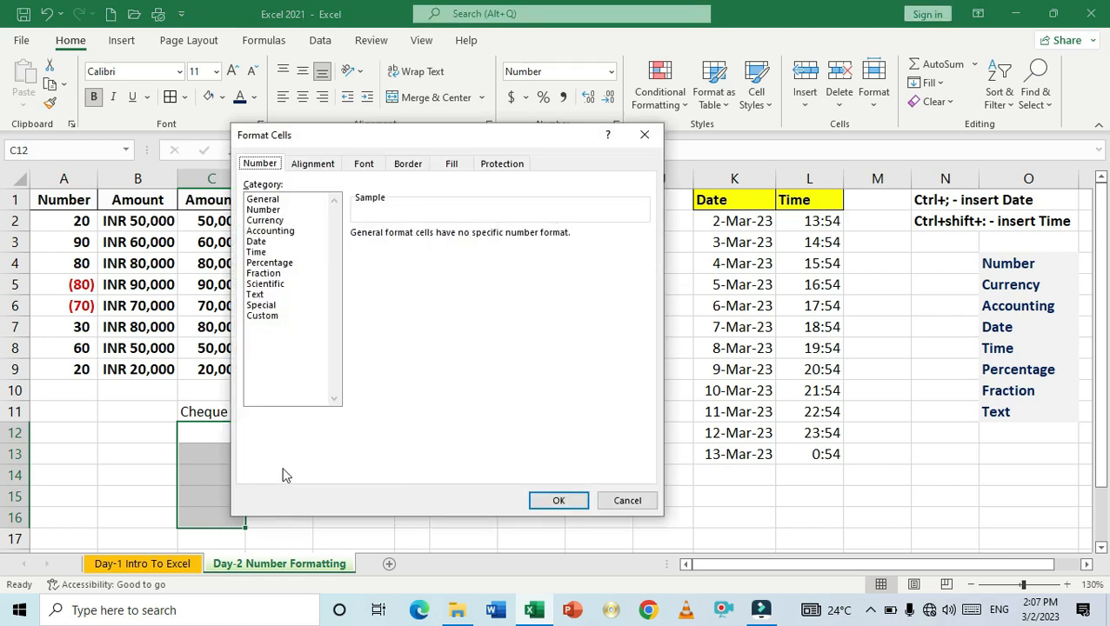
left_click_drag(357, 140, 589, 101)
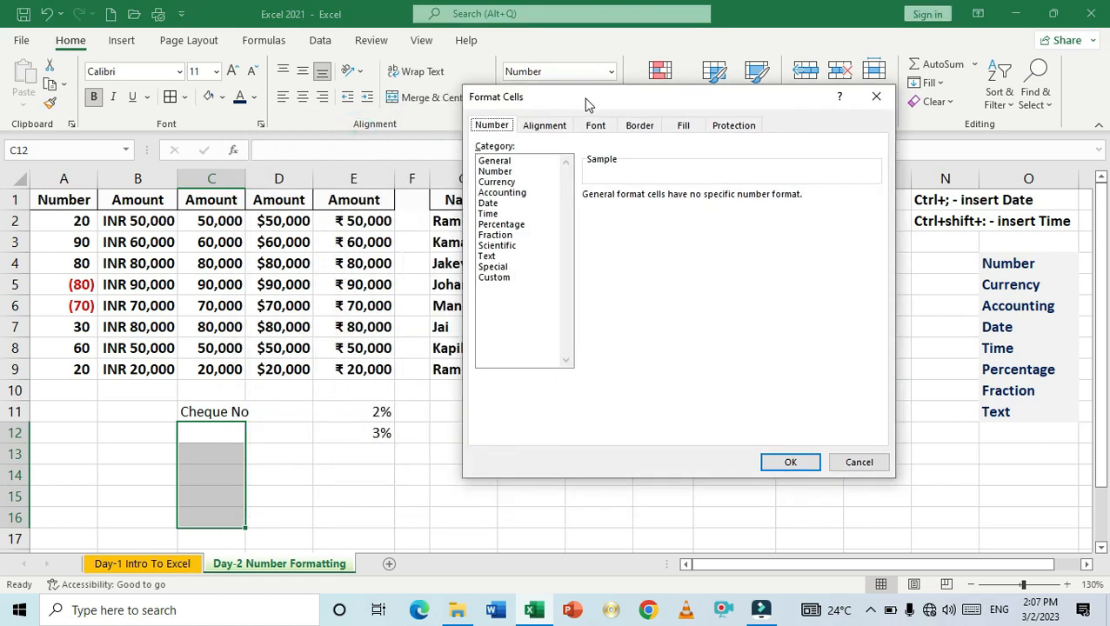
left_click(488, 256)
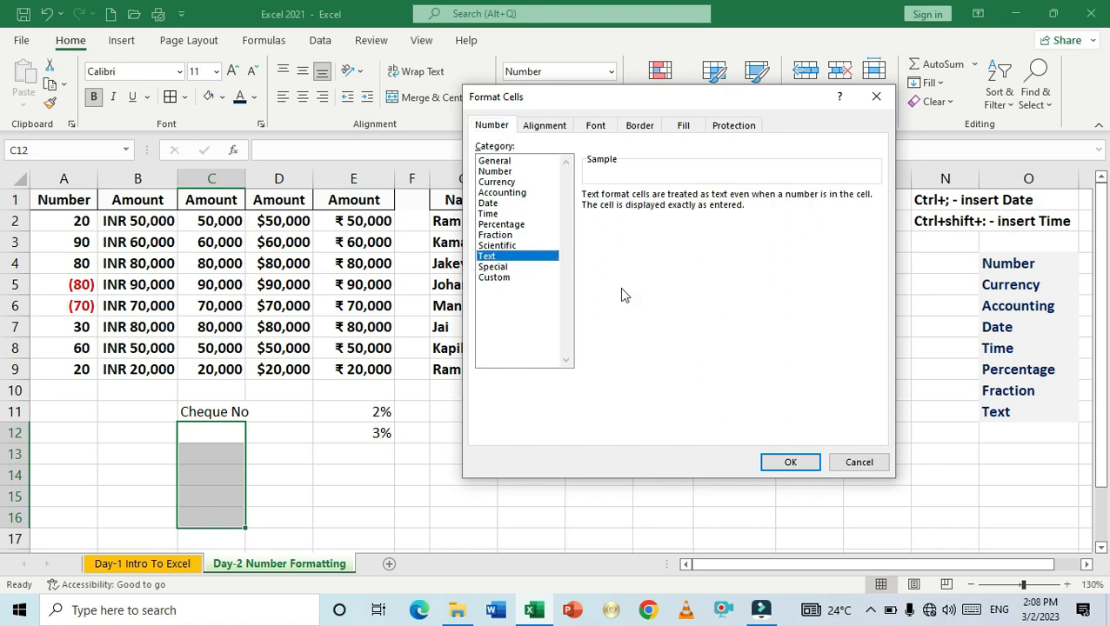
left_click(786, 467)
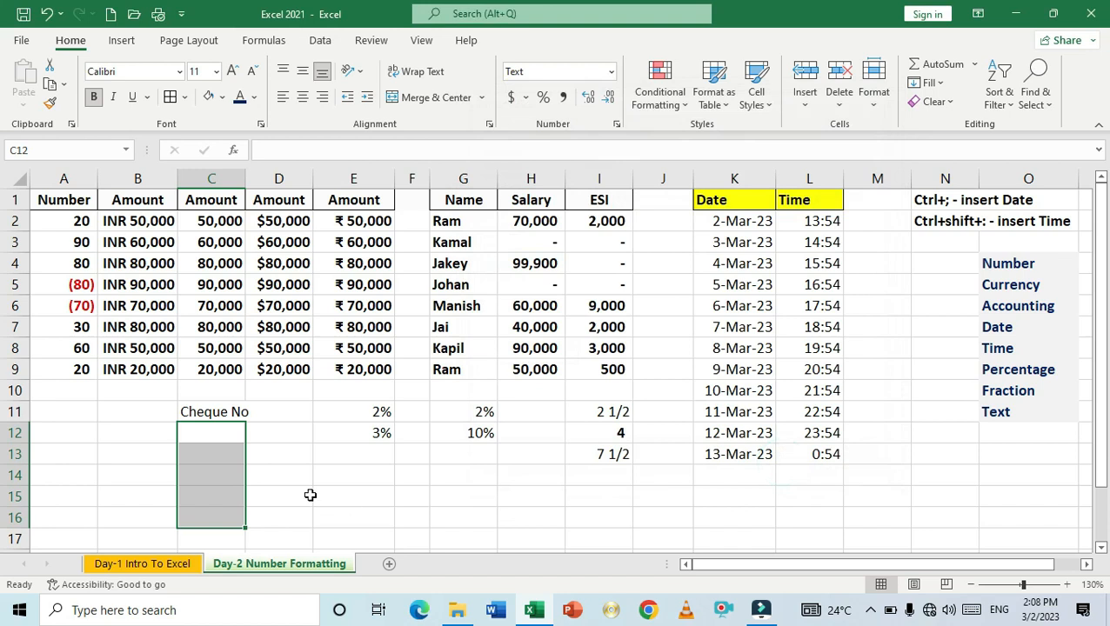
Enter 000325 in C12 and check the cell's stored content
type("0")
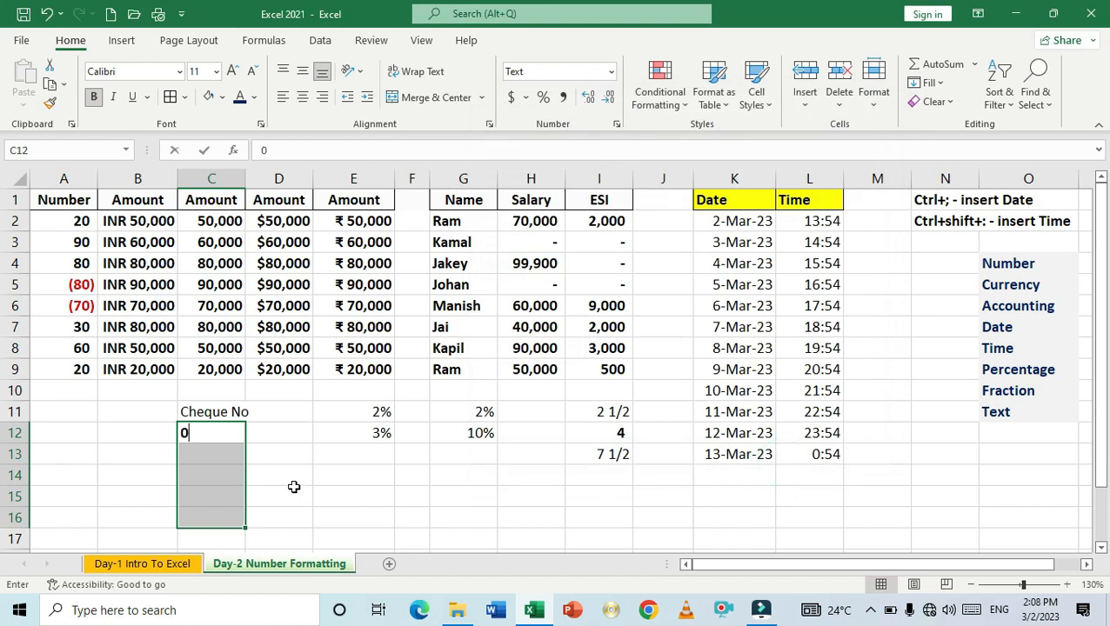
type("00325")
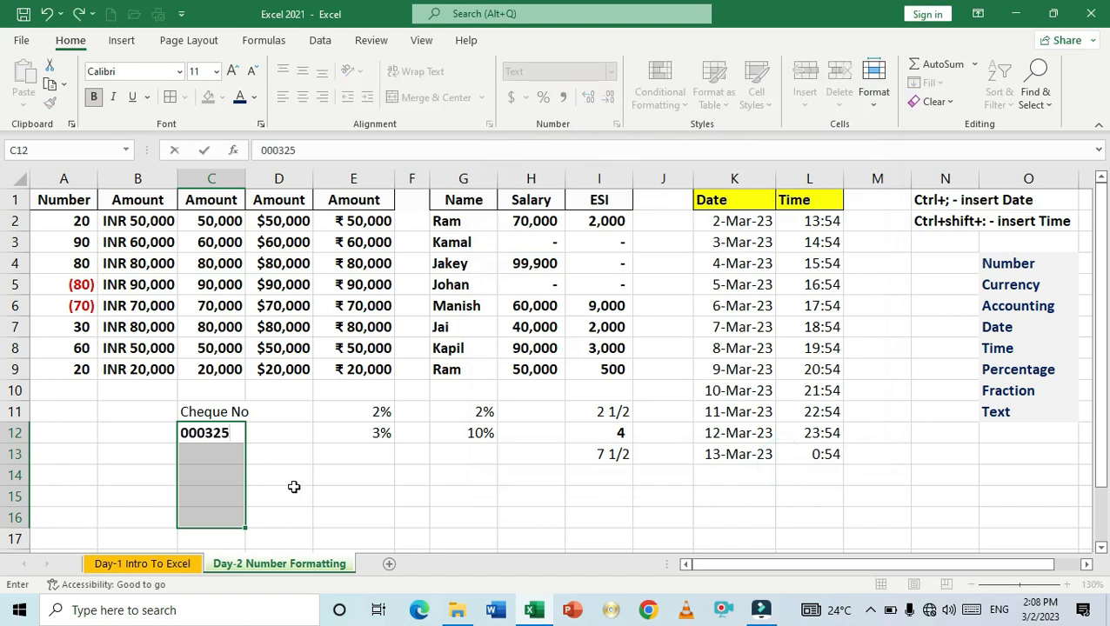
key("Return")
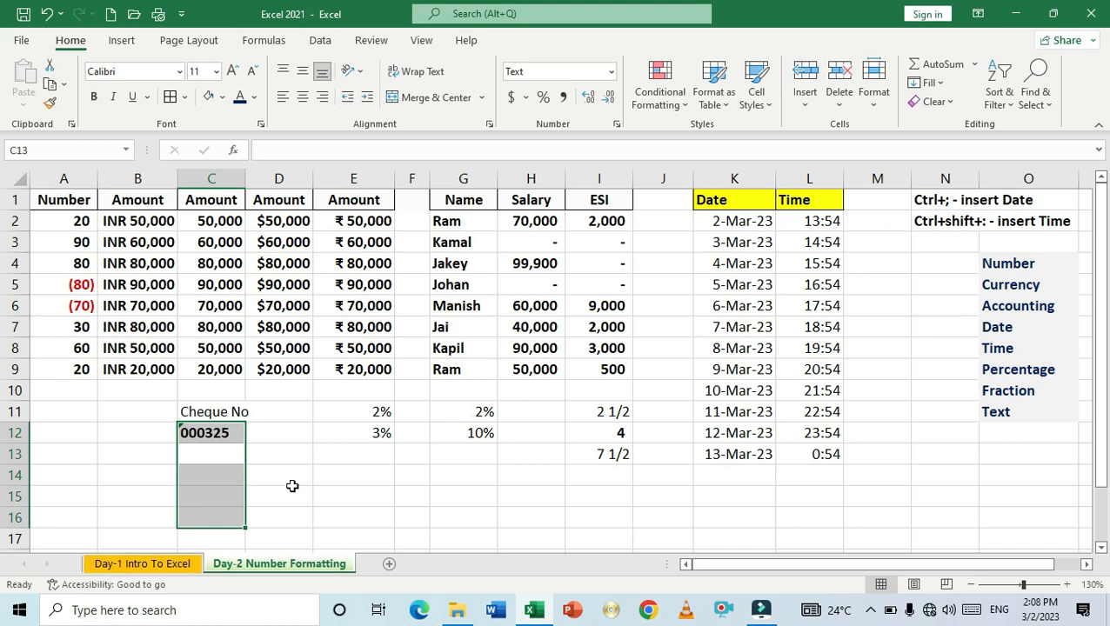
left_click(258, 456)
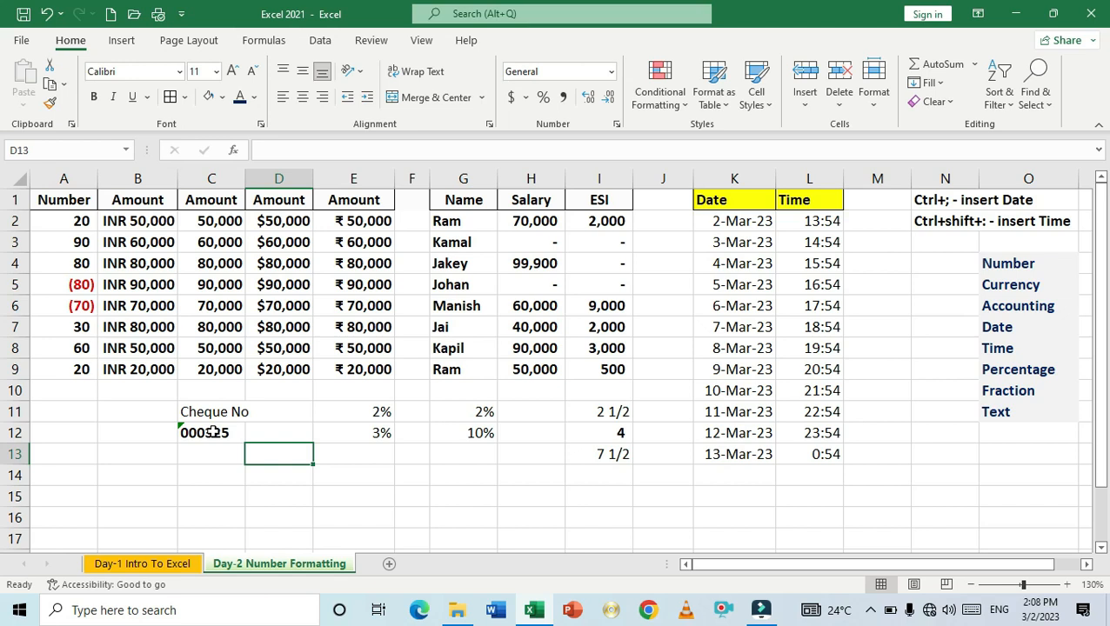
left_click(211, 432)
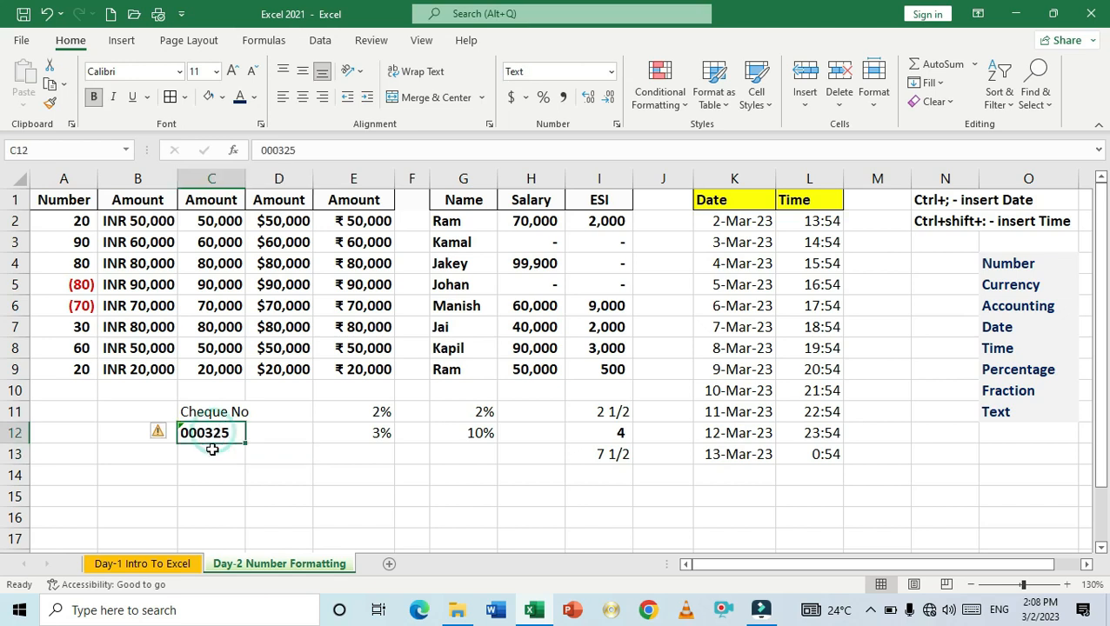
left_click(211, 452)
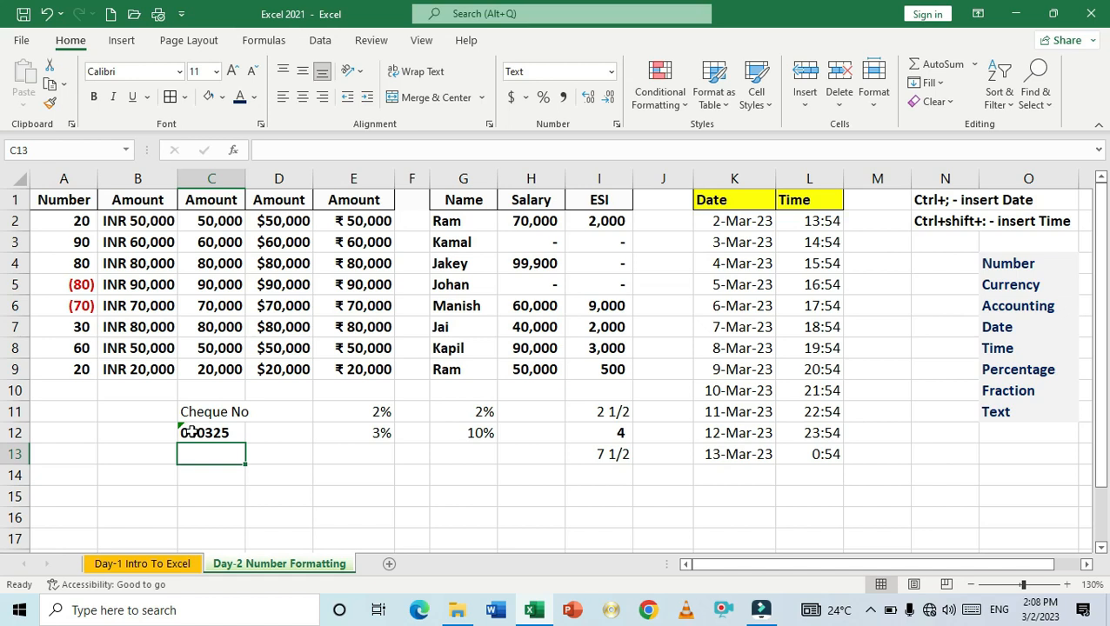
Try the Convert to Number error option on C12 and undo the conversion
left_click(190, 433)
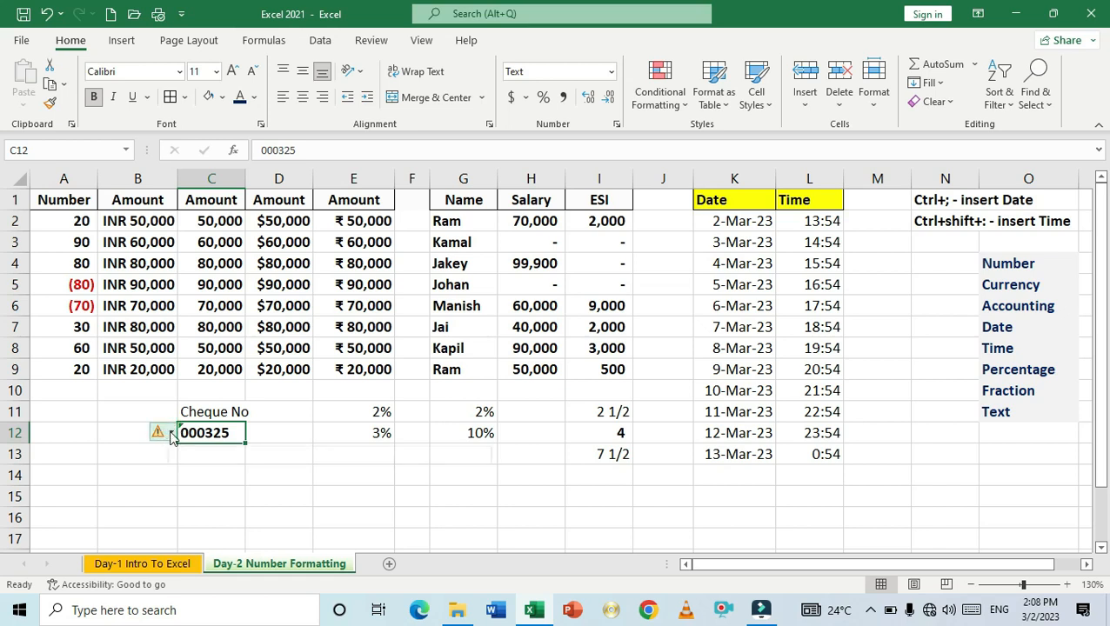
left_click(161, 433)
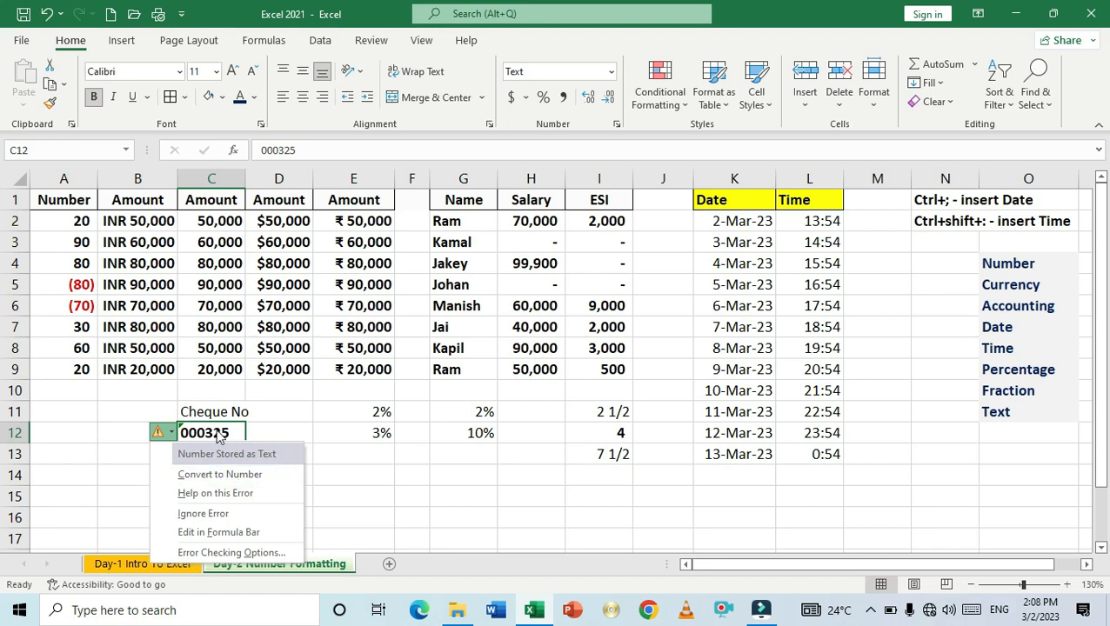
left_click(218, 480)
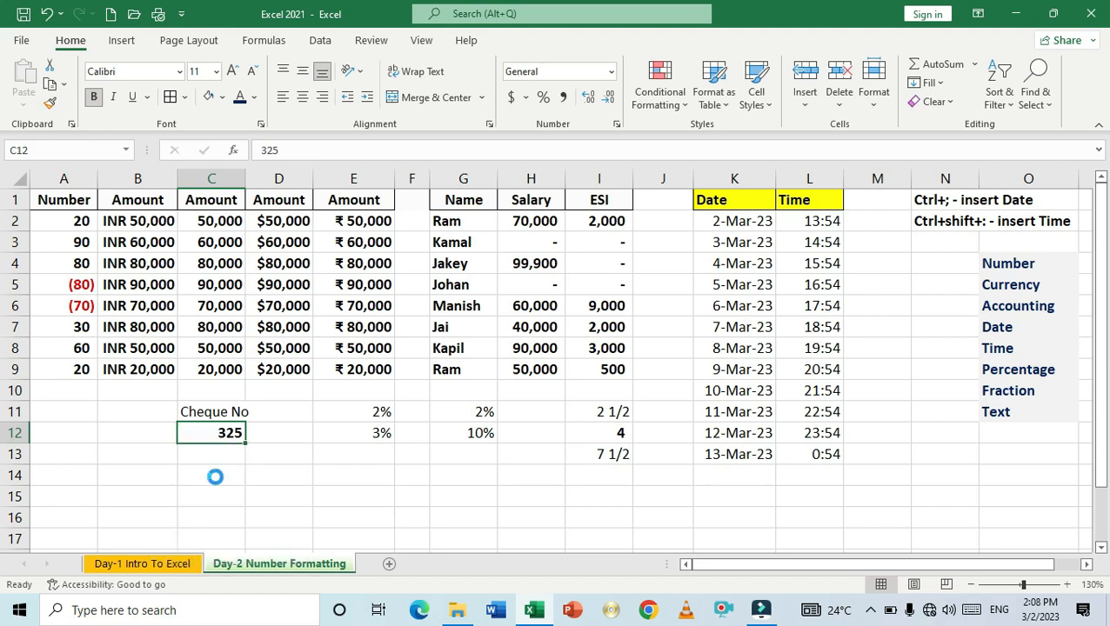
key("ctrl+z")
Enter 000023 in C13 as the second cheque number
left_click(213, 458)
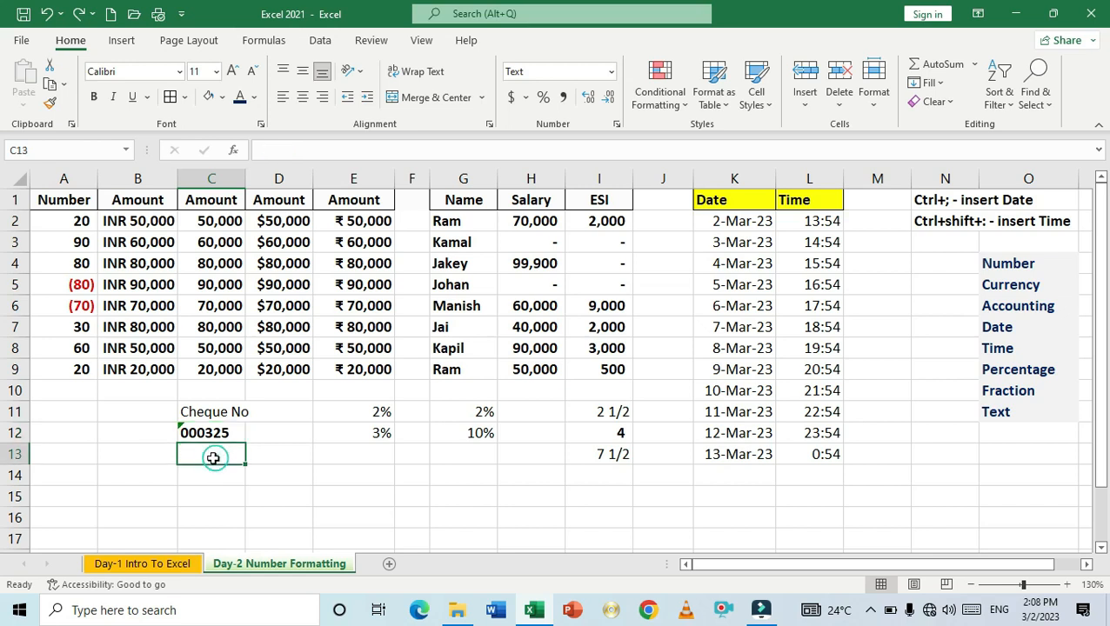
type("000")
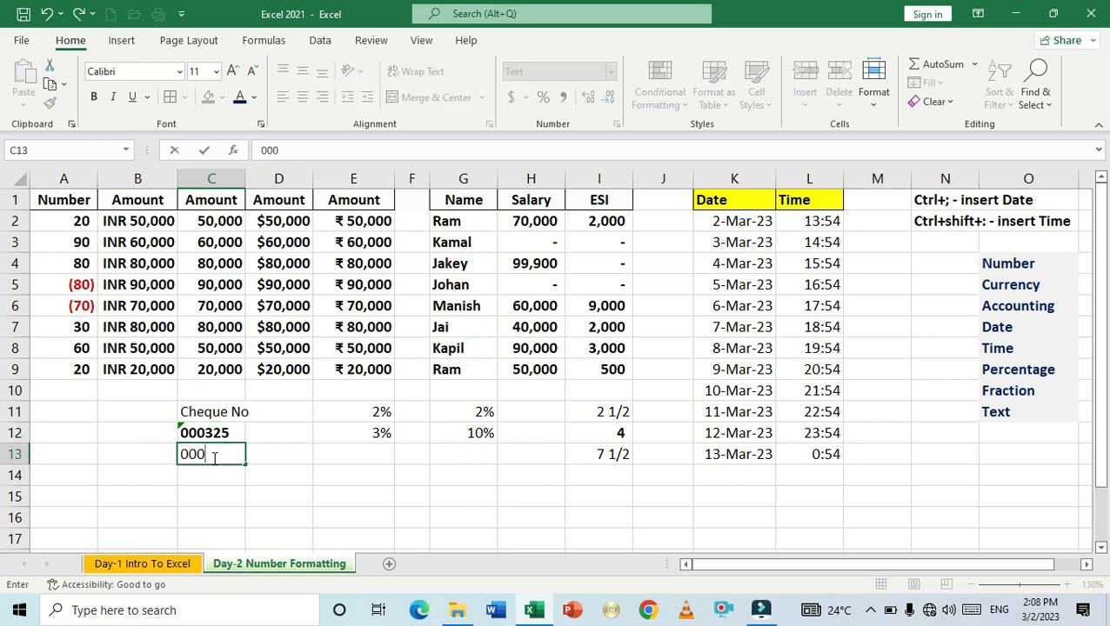
type("023")
key("Return")
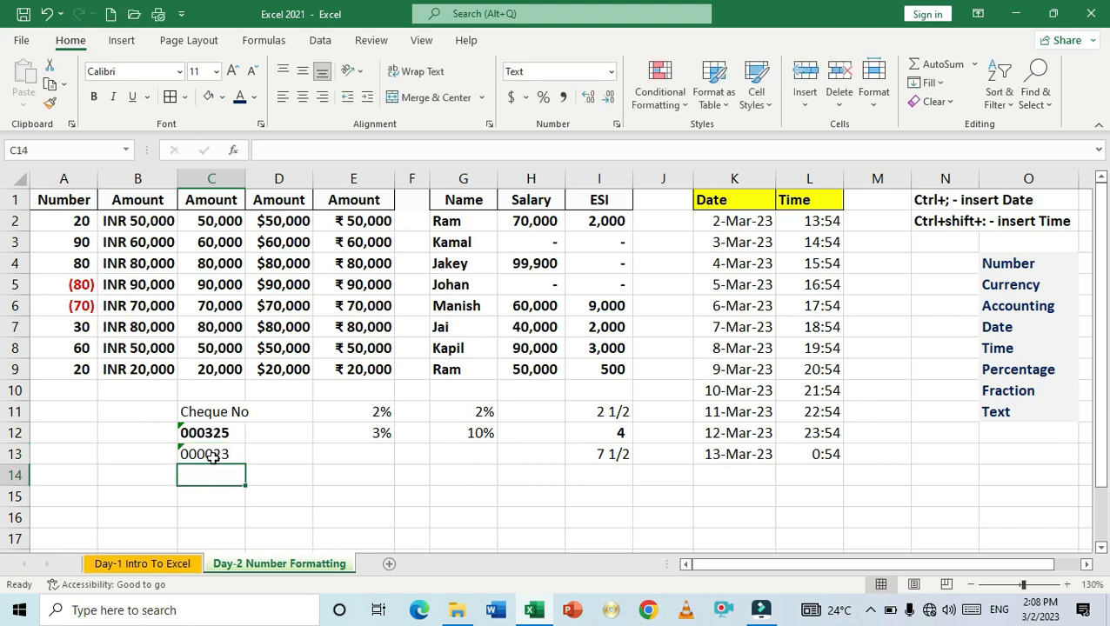